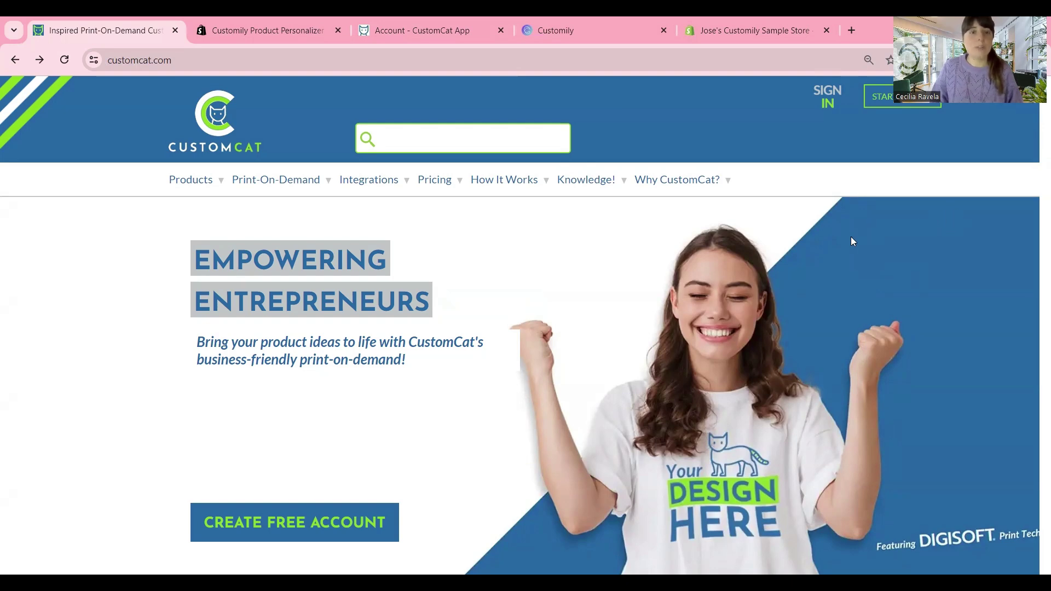
# Step: Scroll through the customcat.com homepage to look it over
pyautogui.scroll(-5, 726, 260)
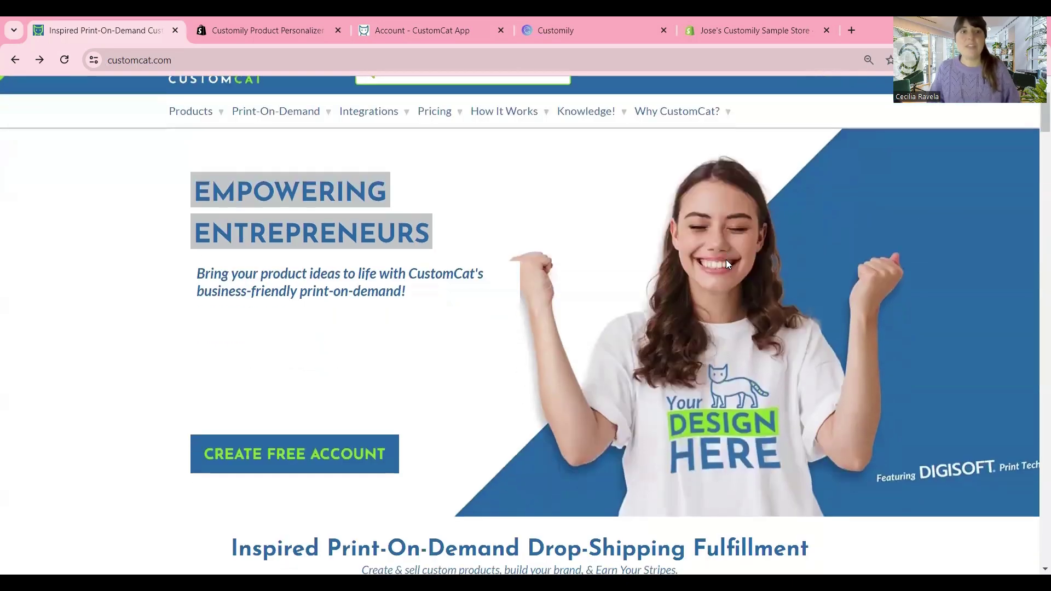
pyautogui.scroll(-15, 727, 264)
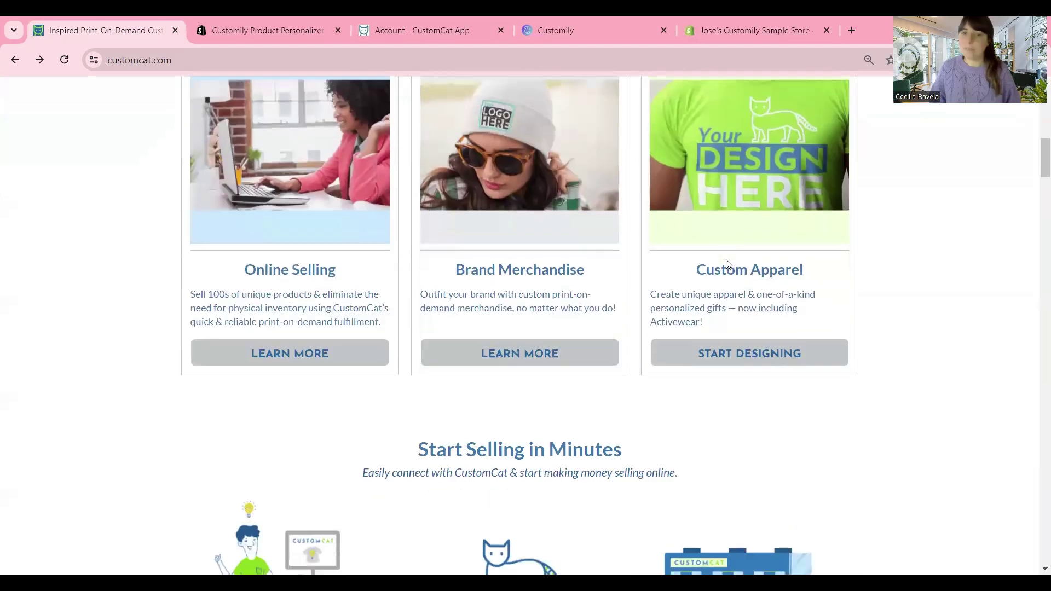
pyautogui.scroll(-4, 727, 263)
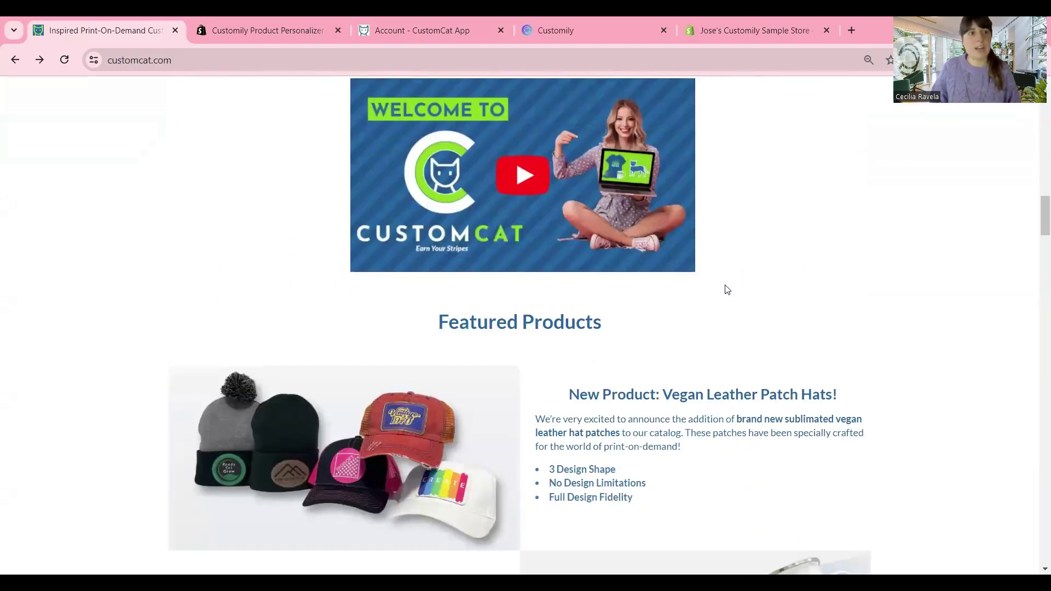
pyautogui.scroll(-4, 727, 287)
pyautogui.scroll(-3, 727, 289)
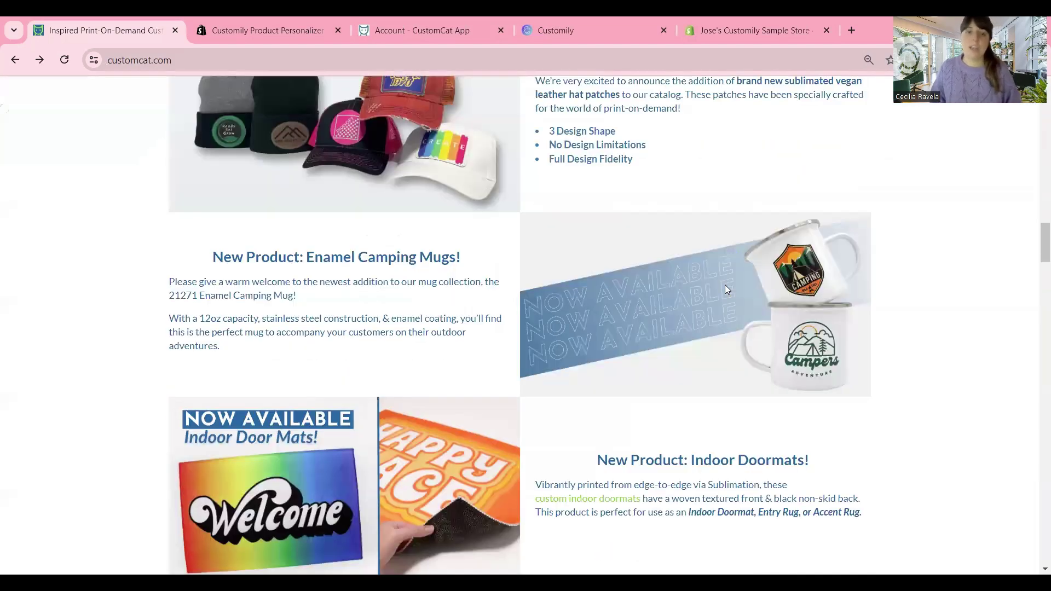
pyautogui.scroll(-10, 727, 290)
pyautogui.scroll(-8, 692, 356)
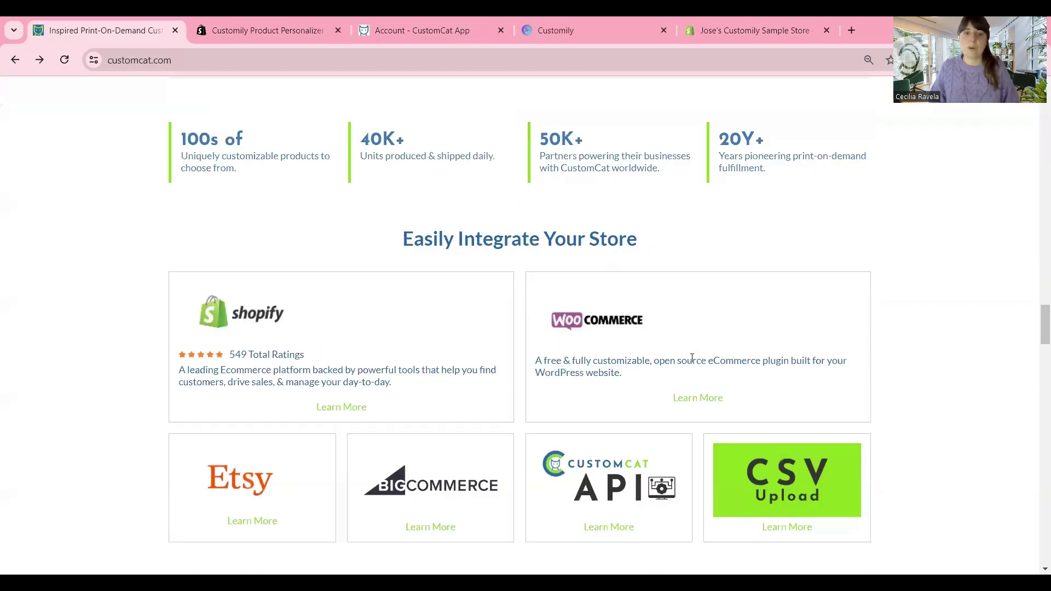
pyautogui.scroll(6, 692, 358)
pyautogui.scroll(15, 692, 357)
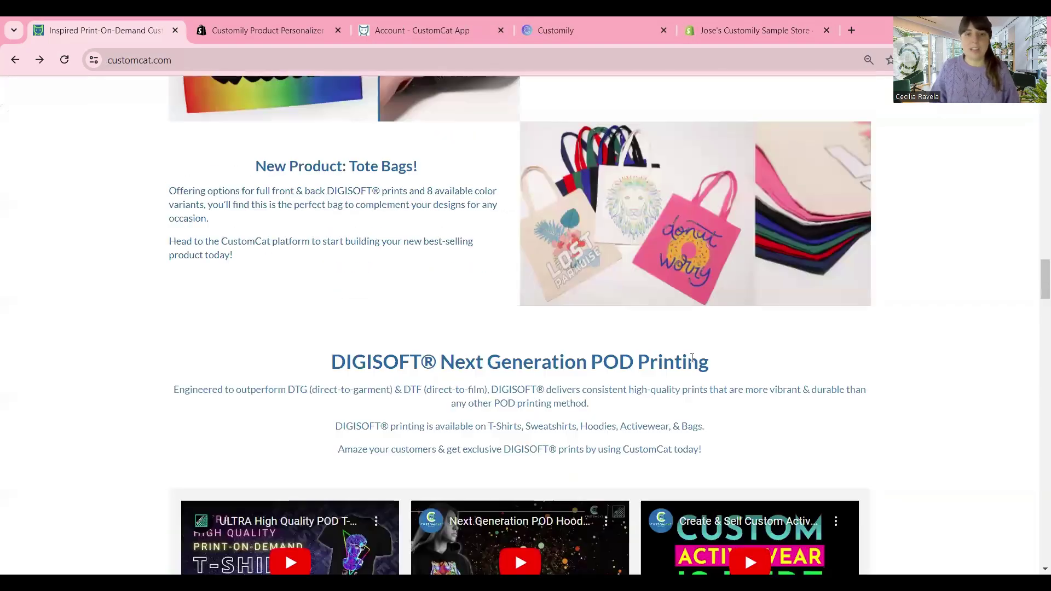
pyautogui.scroll(15, 693, 358)
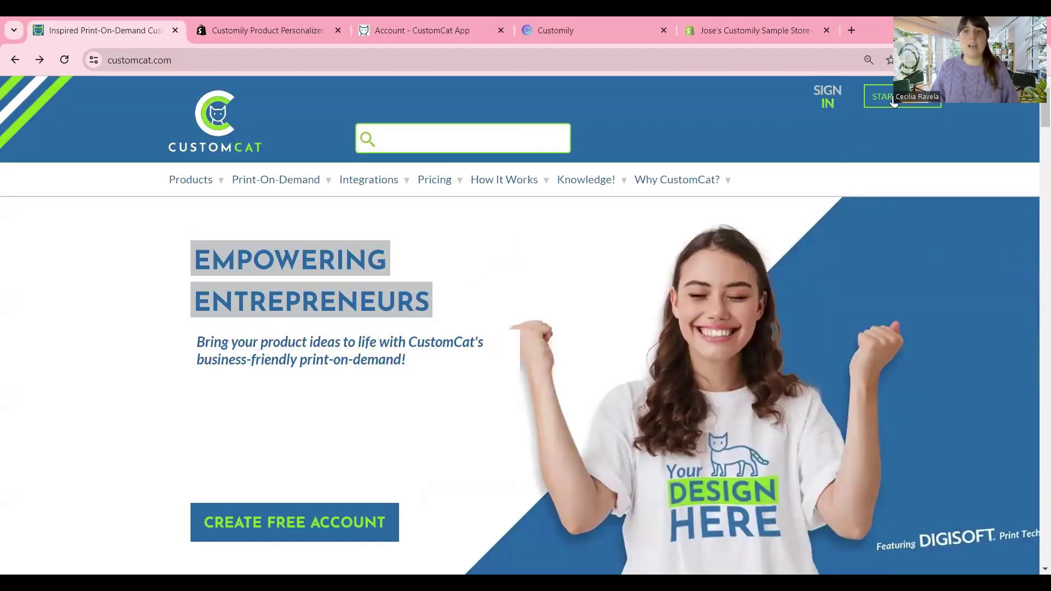
# Step: Open the CustomCat sign-up page via START, then return to the Customily Product Personalizer listing
pyautogui.click(911, 105)
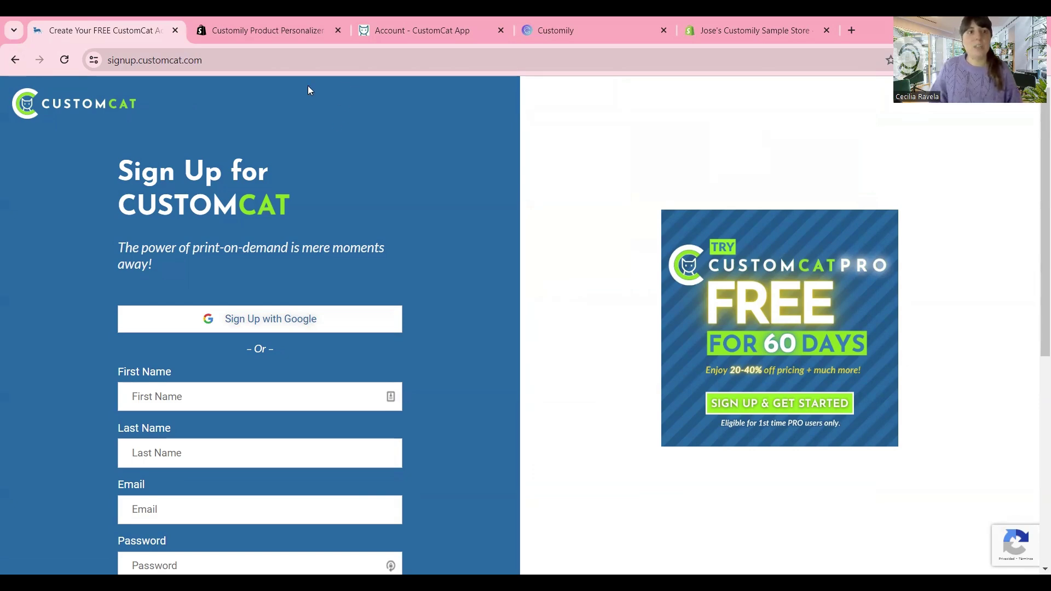
pyautogui.click(273, 32)
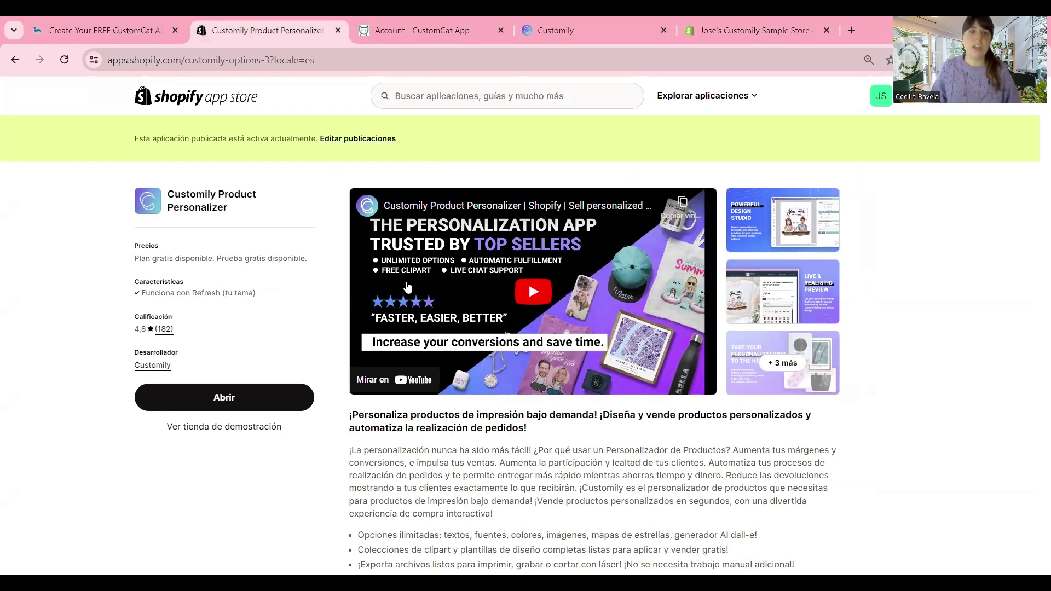
# Step: Review the Customily Product Personalizer listing and reviews, then bring up the Customily store page
pyautogui.scroll(-10, 485, 405)
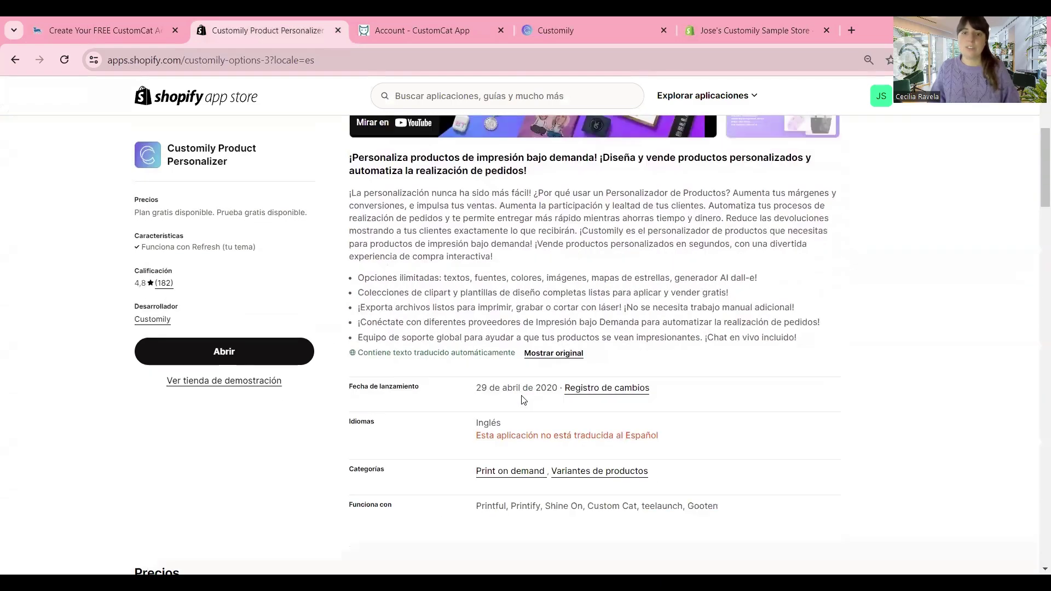
pyautogui.scroll(-13, 523, 400)
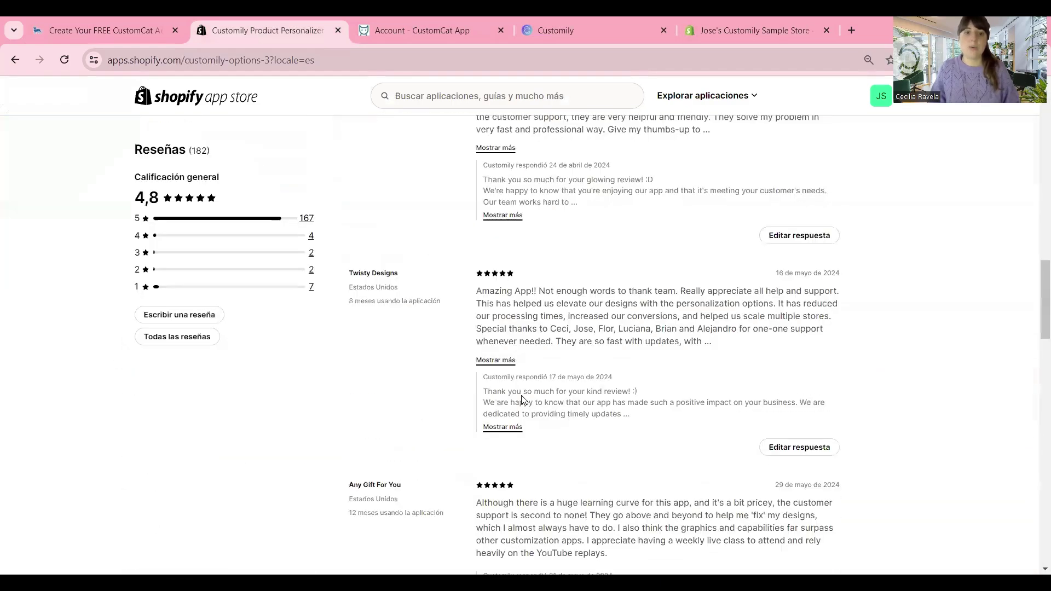
pyautogui.scroll(20, 523, 400)
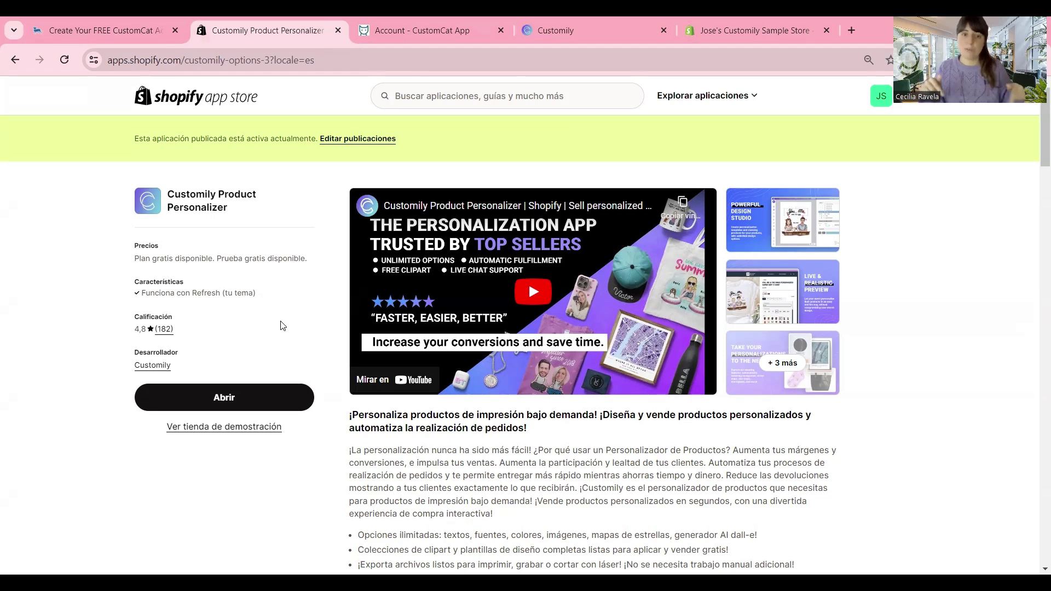
pyautogui.hotkey('ctrl', '4')
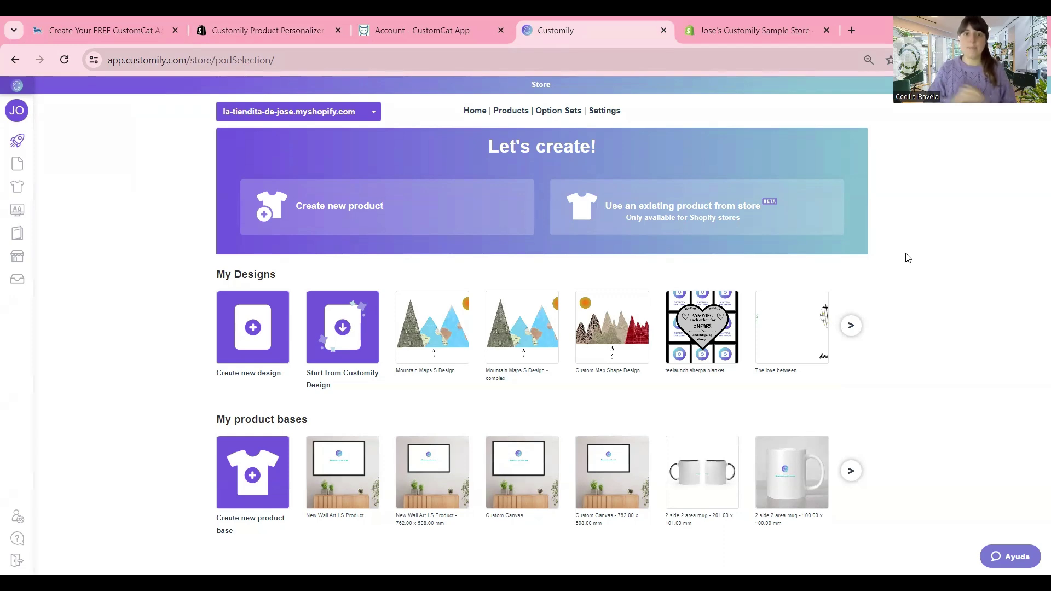
# Step: Enable CustomCat as the provider under Customily Settings > Integrations, then go to the CustomCat dashboard
pyautogui.click(605, 112)
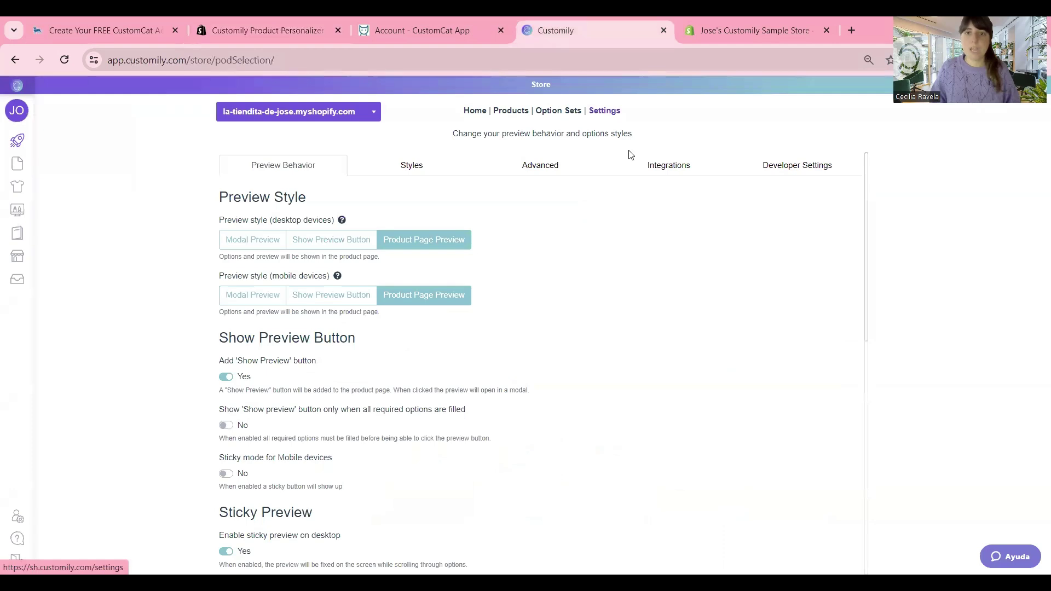
pyautogui.click(660, 166)
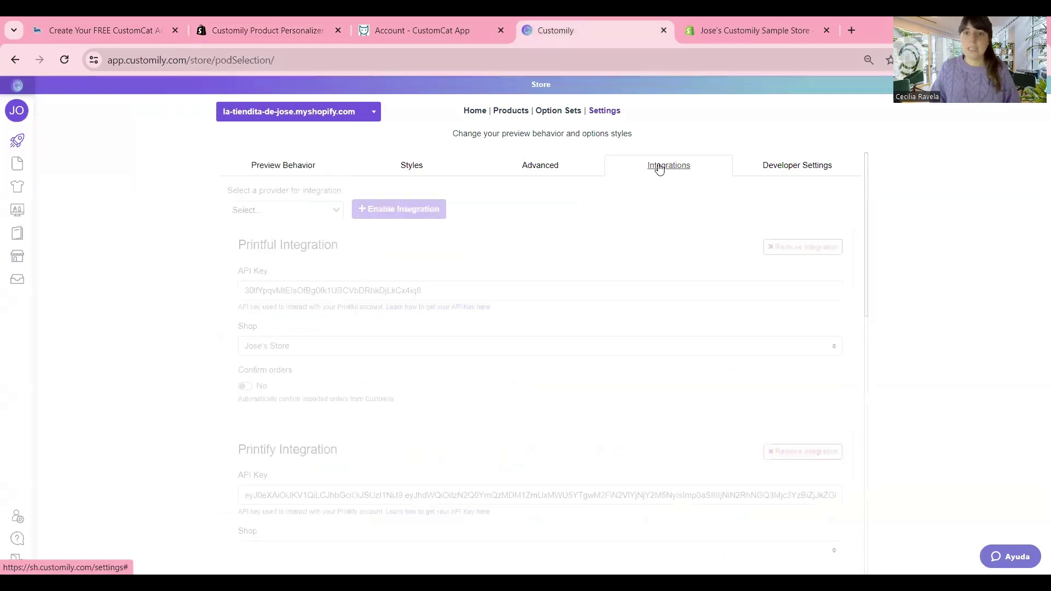
pyautogui.click(289, 208)
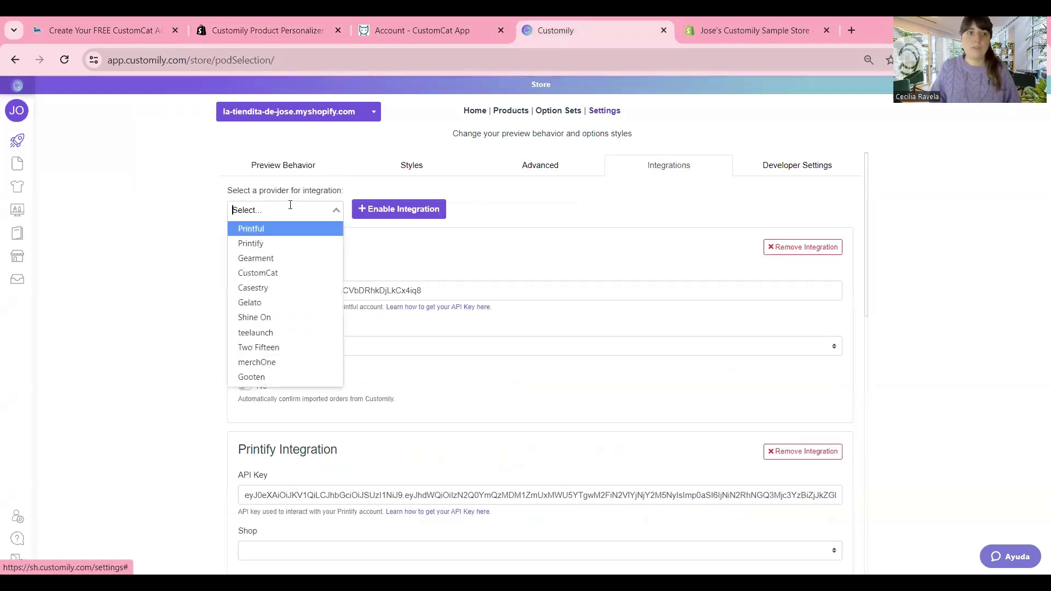
pyautogui.click(280, 273)
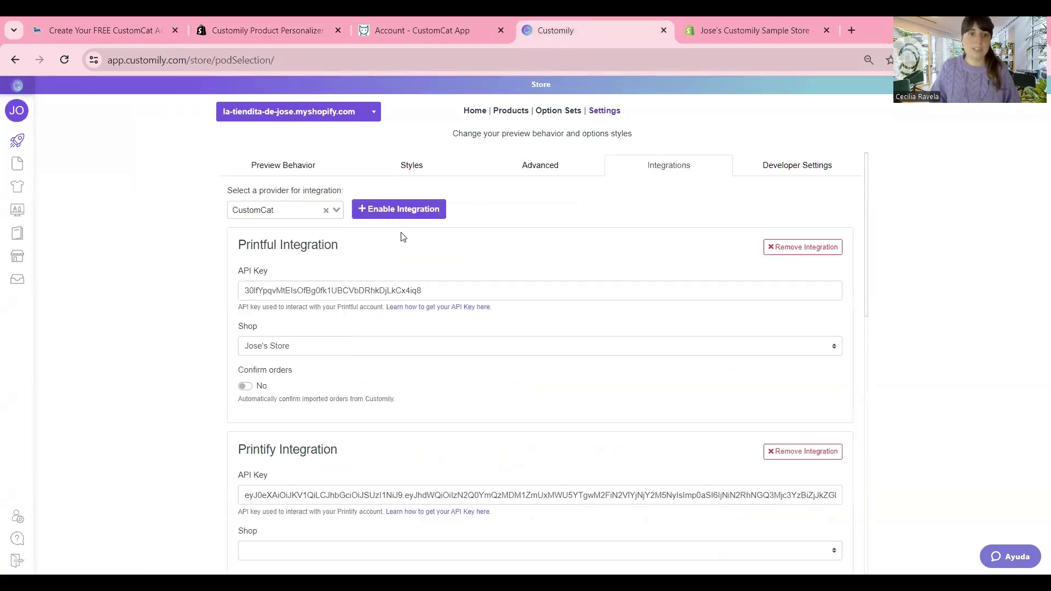
pyautogui.click(407, 212)
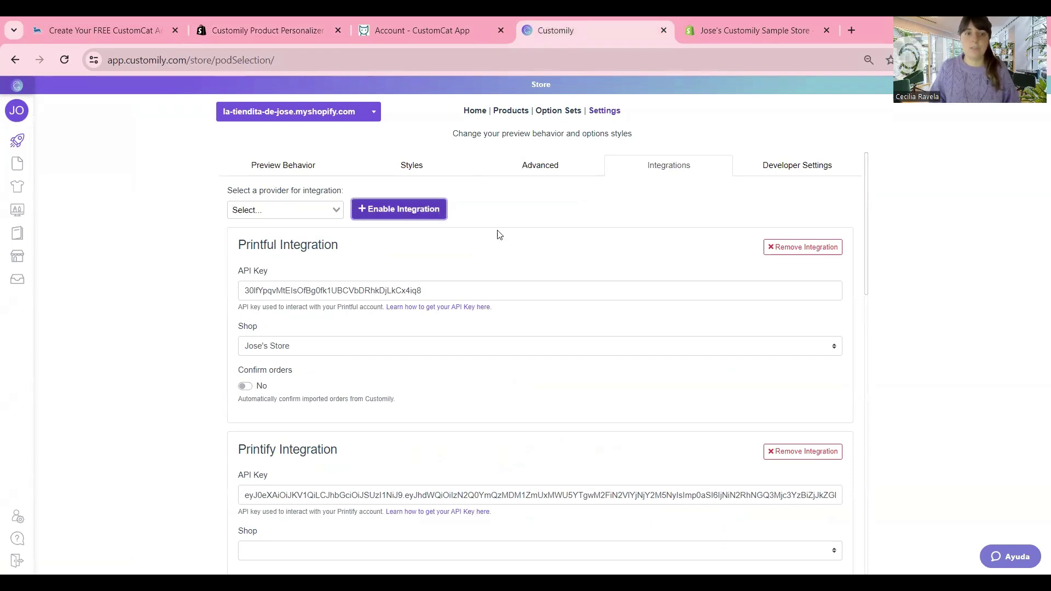
pyautogui.scroll(-9, 549, 265)
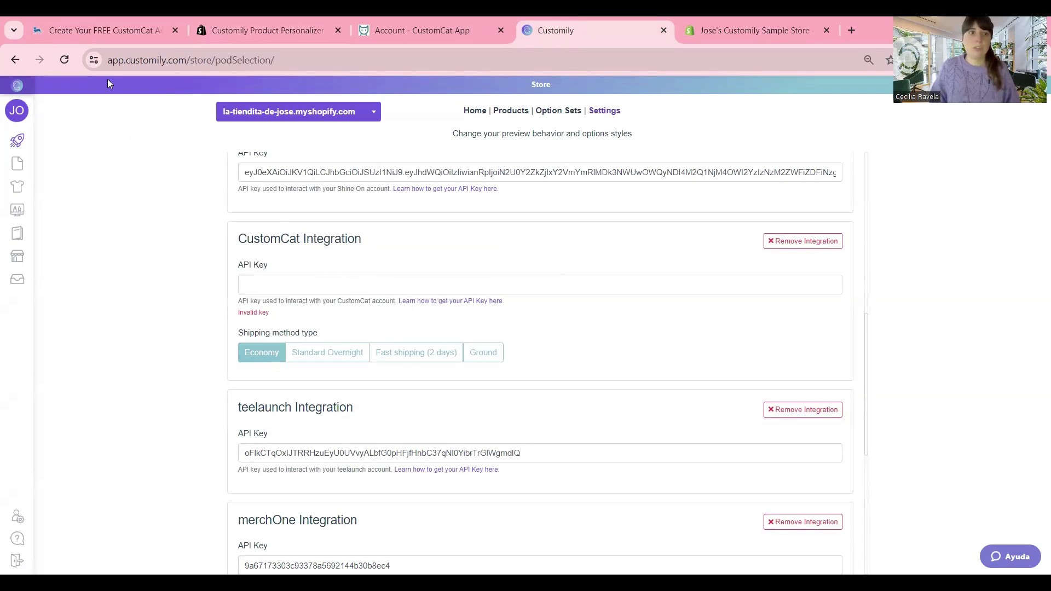
pyautogui.click(420, 33)
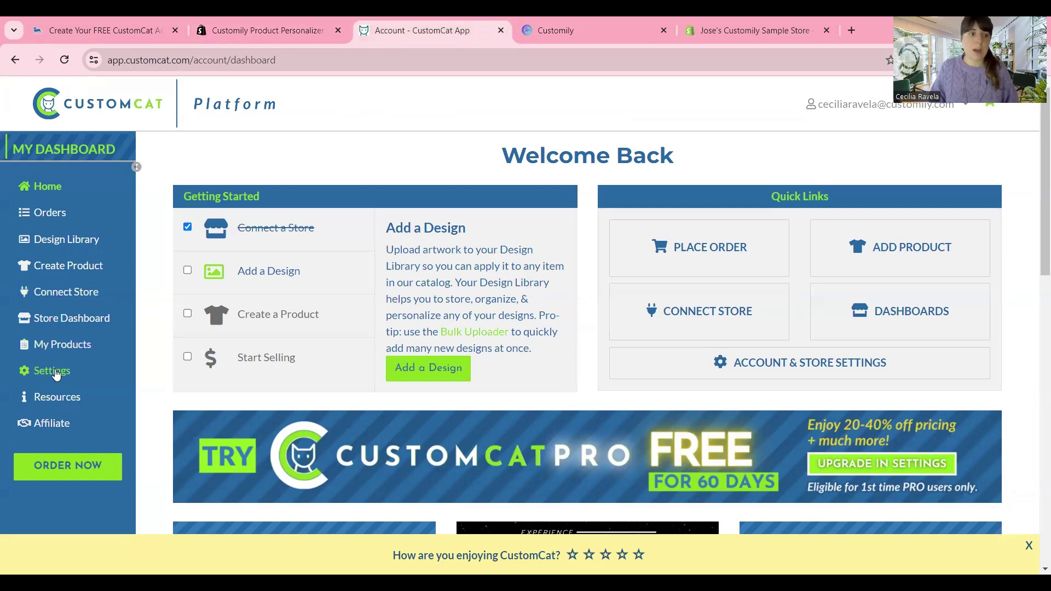
# Step: Copy the Read-Only API key from CustomCat's Settings > Store > API page
pyautogui.click(27, 378)
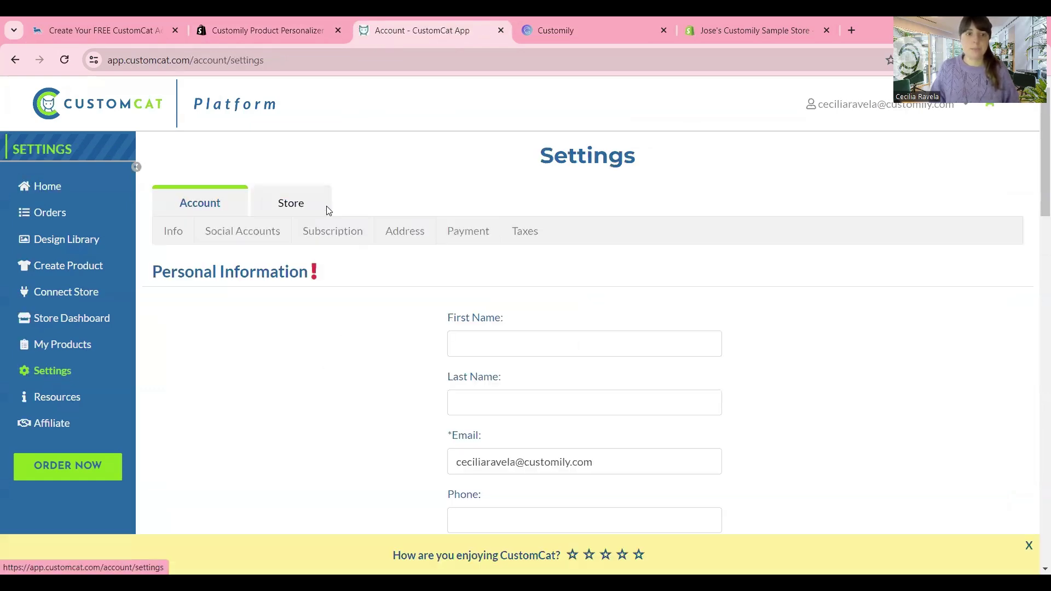
pyautogui.click(287, 203)
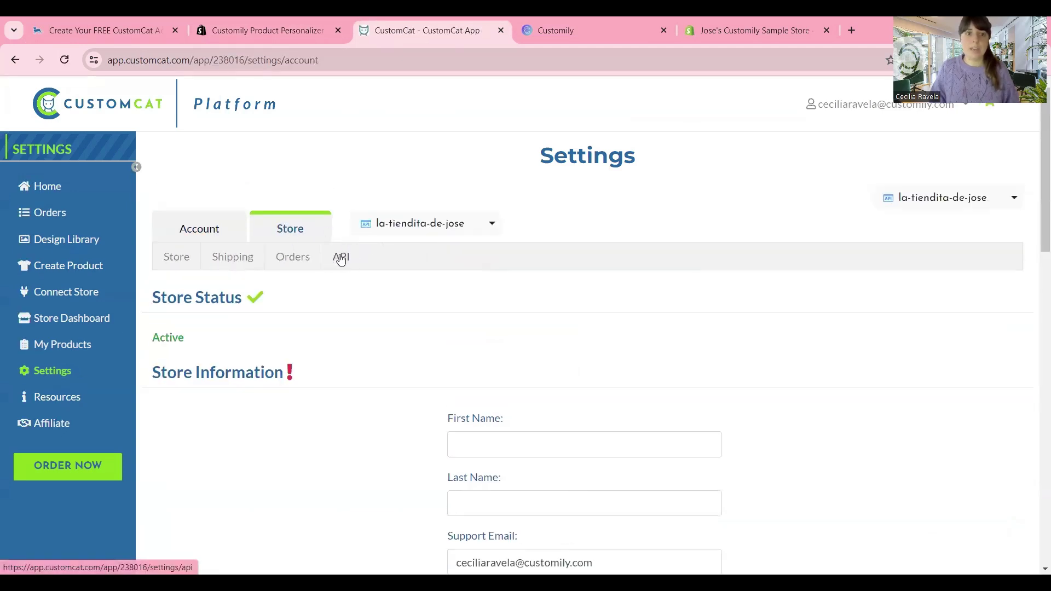
pyautogui.click(340, 258)
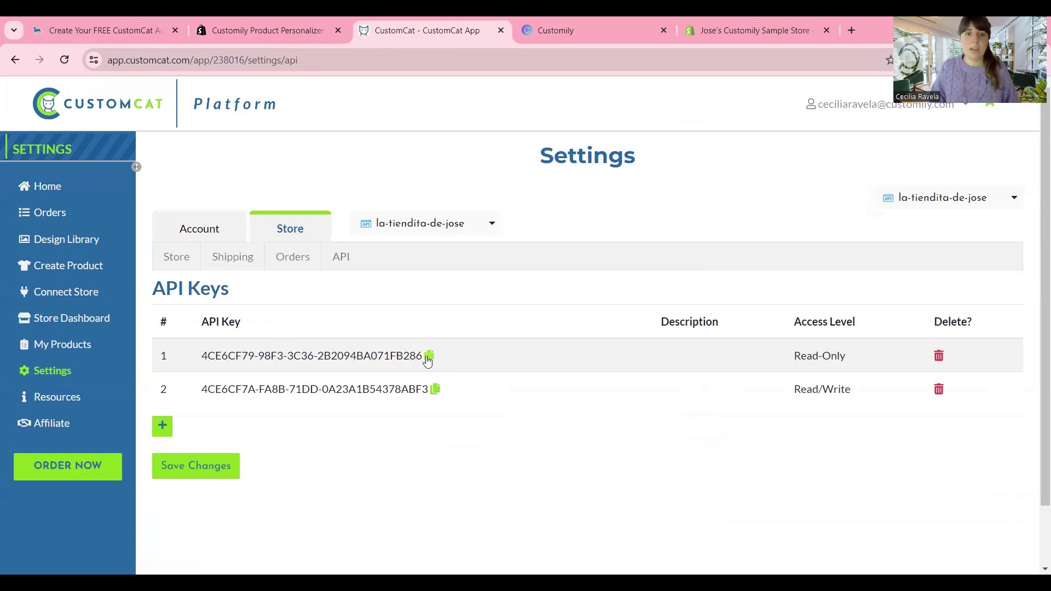
pyautogui.click(429, 357)
# Step: Paste the copied key into Customily's CustomCat API Key field and save the integration settings
pyautogui.click(611, 32)
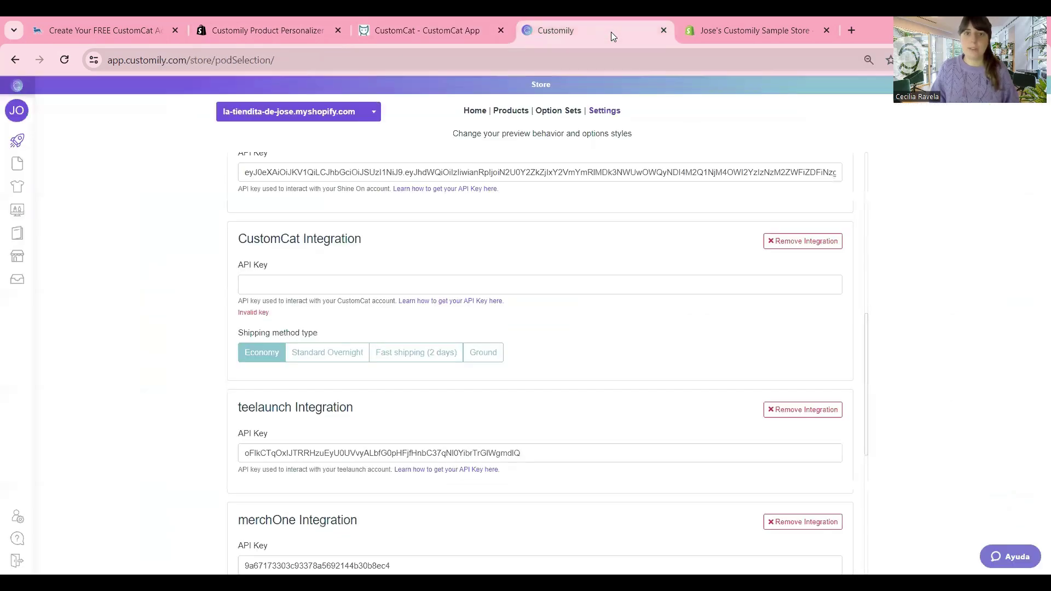
pyautogui.rightClick(308, 288)
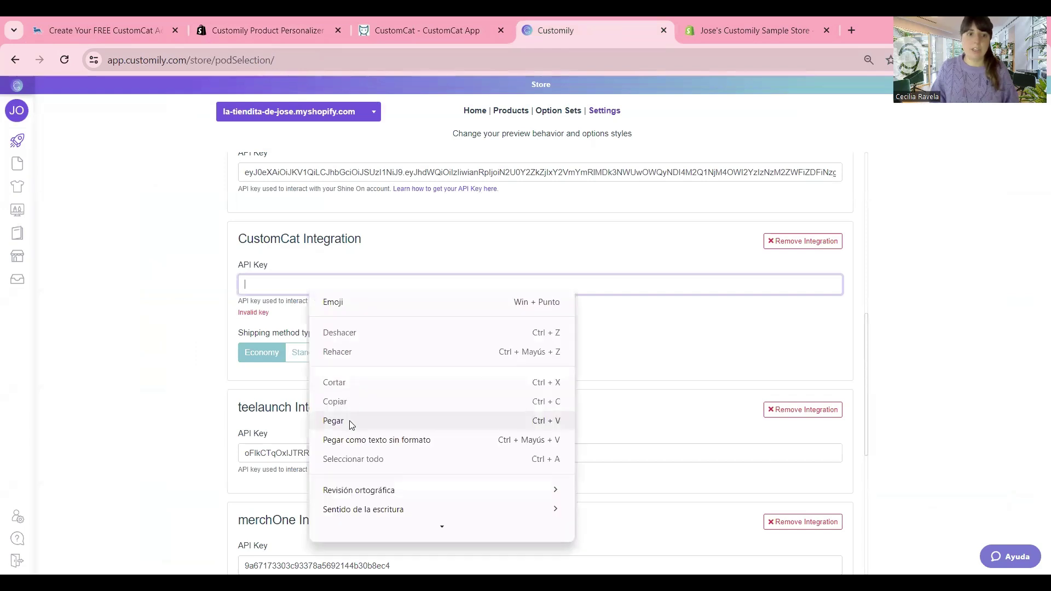
pyautogui.click(352, 421)
pyautogui.scroll(-1, 433, 352)
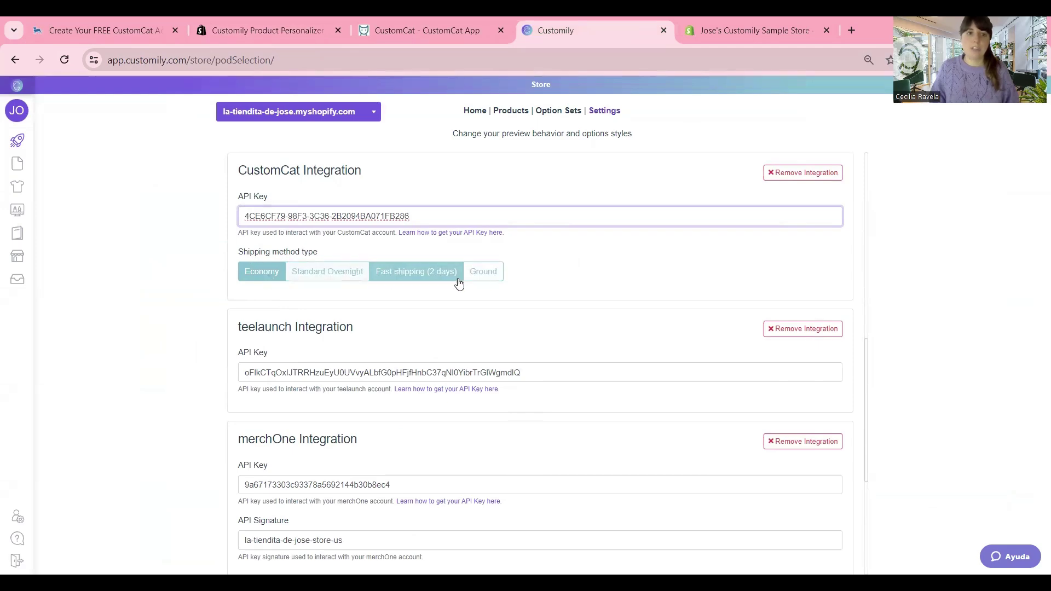
pyautogui.scroll(-4, 491, 282)
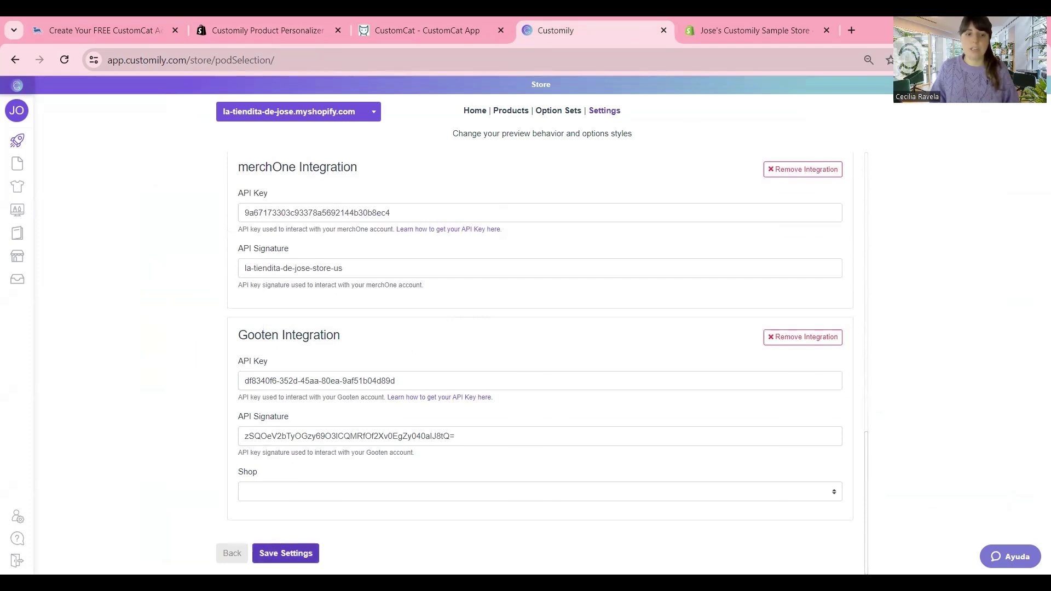
pyautogui.click(285, 553)
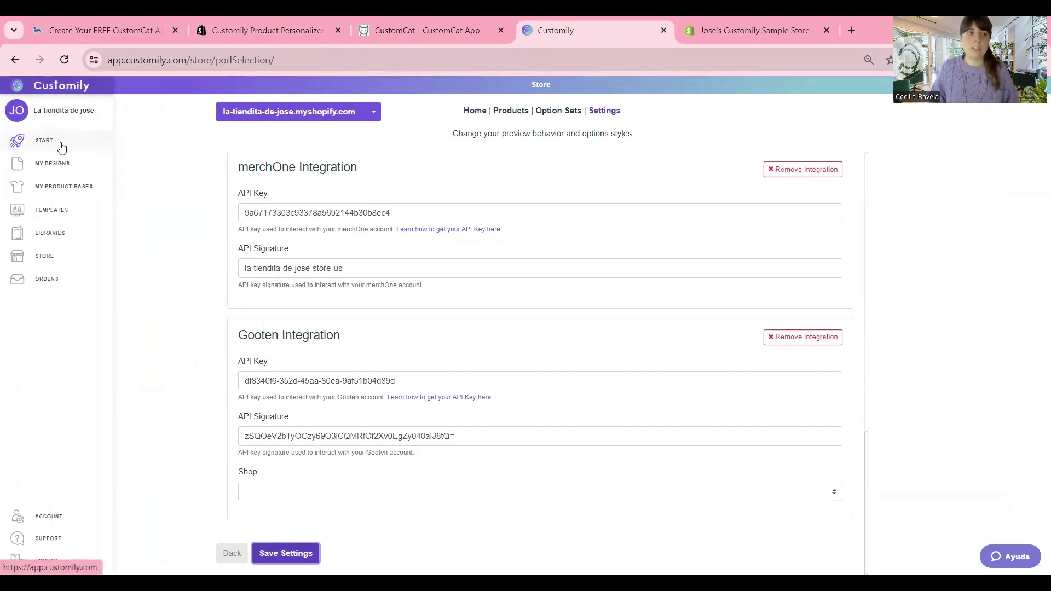
# Step: Go back to Customily's START page and expand, then collapse, the Create new product provider grid
pyautogui.click(41, 142)
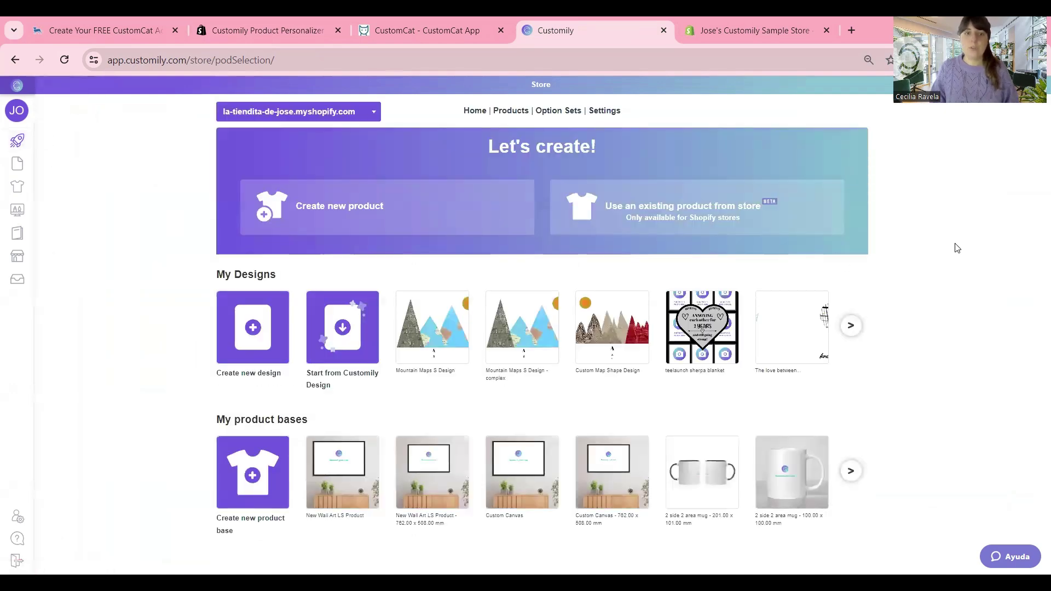
pyautogui.click(371, 221)
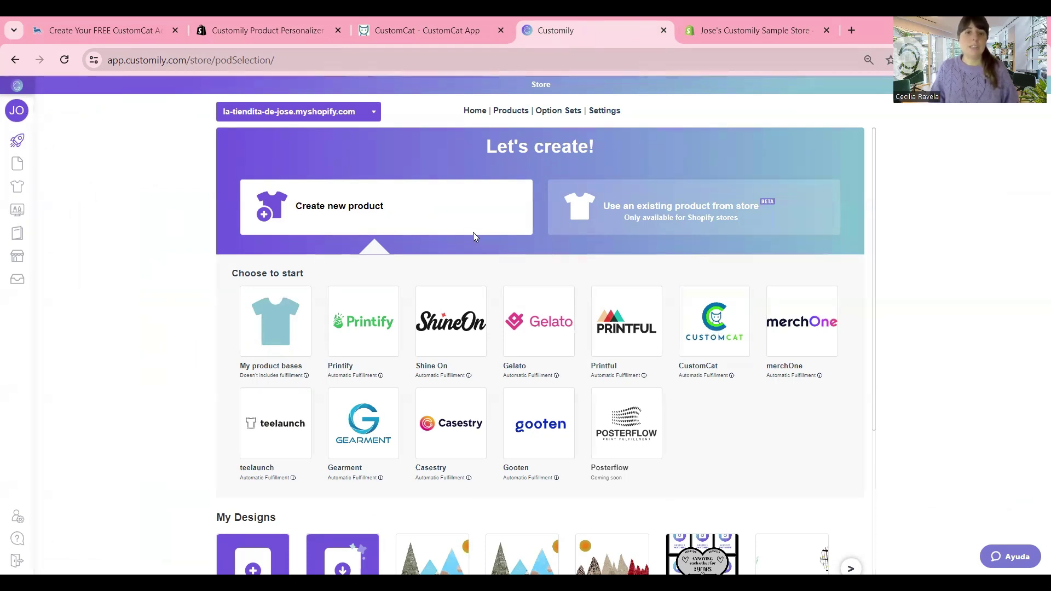
pyautogui.click(404, 223)
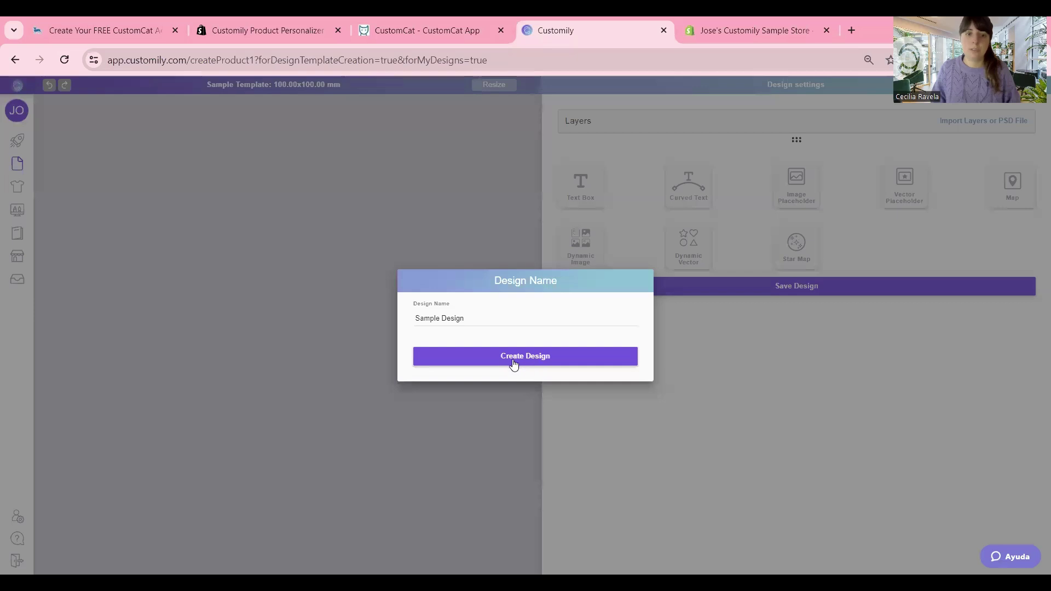
pyautogui.click(504, 361)
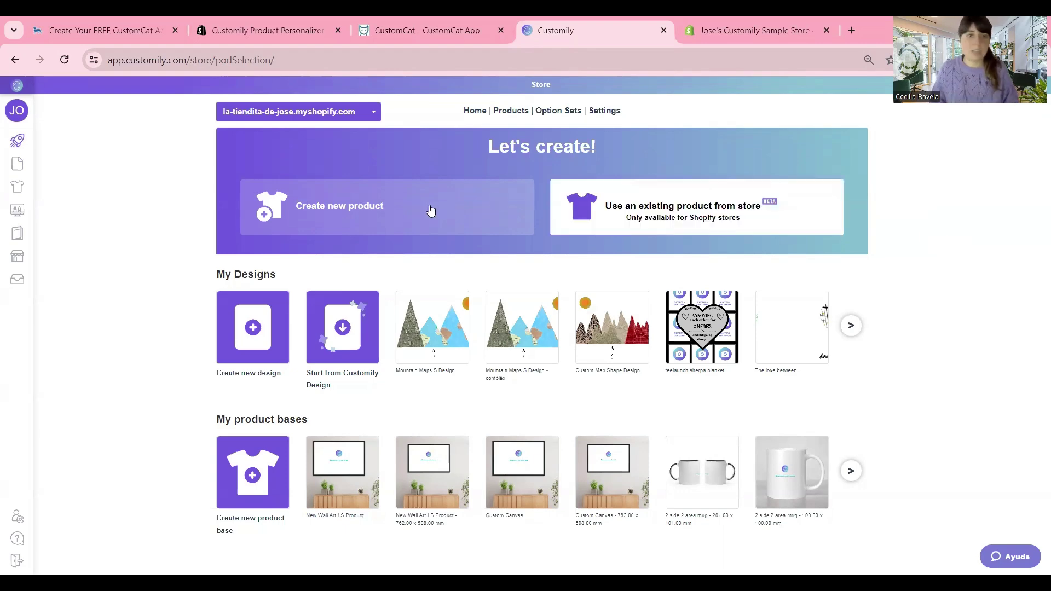
# Step: Start a new product from the CustomCat catalogue and page through to its last page
pyautogui.click(389, 210)
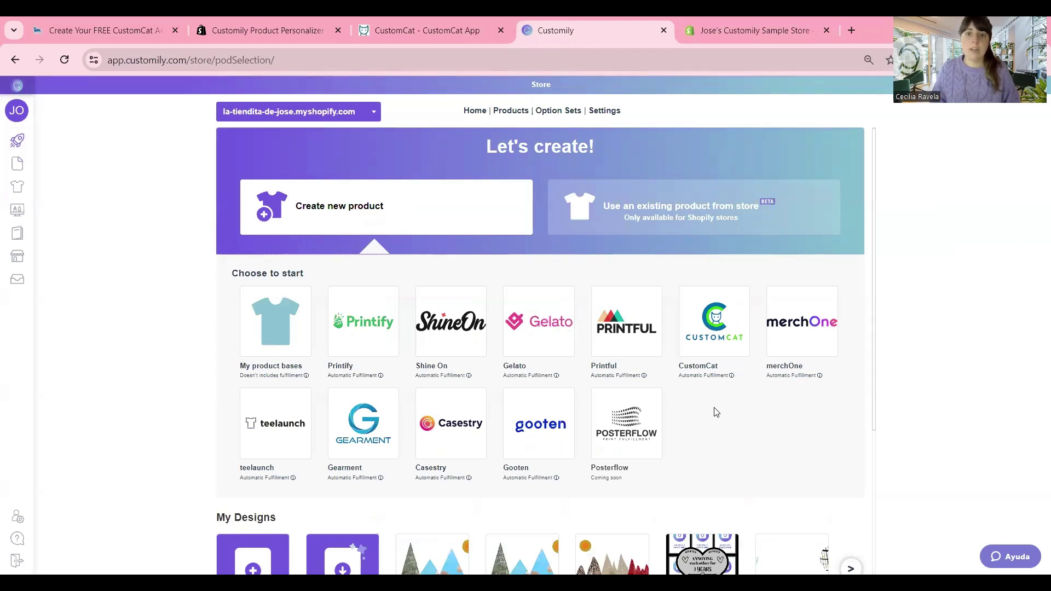
pyautogui.click(709, 339)
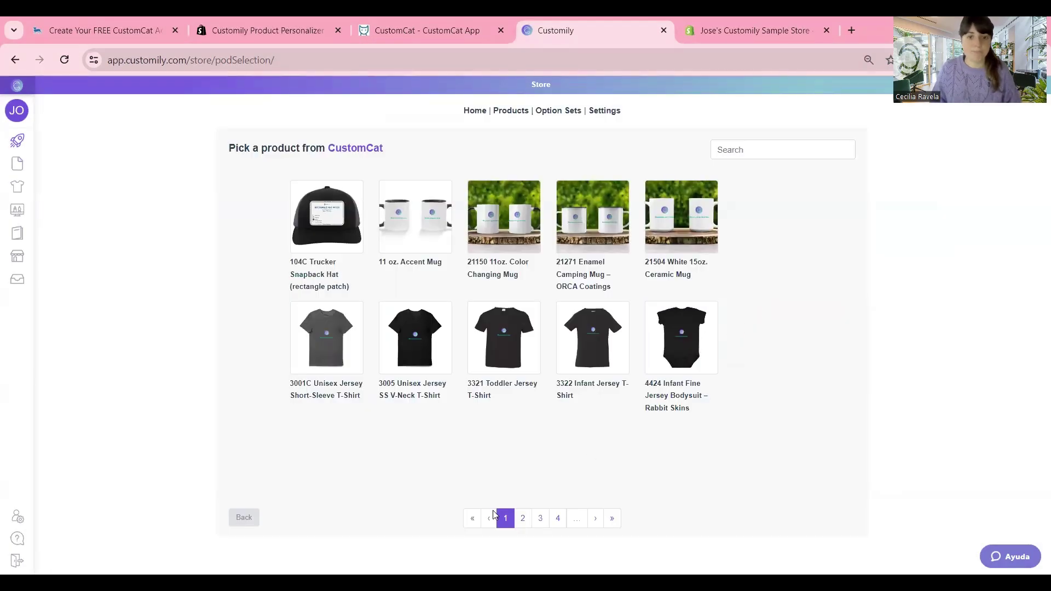
pyautogui.click(524, 520)
pyautogui.click(540, 521)
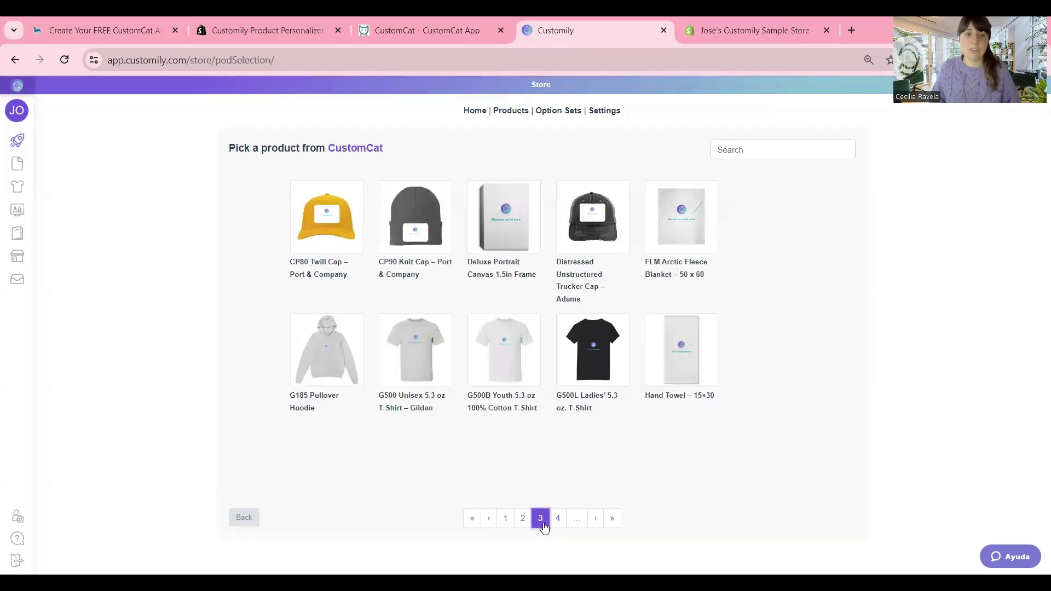
pyautogui.click(558, 525)
pyautogui.click(562, 526)
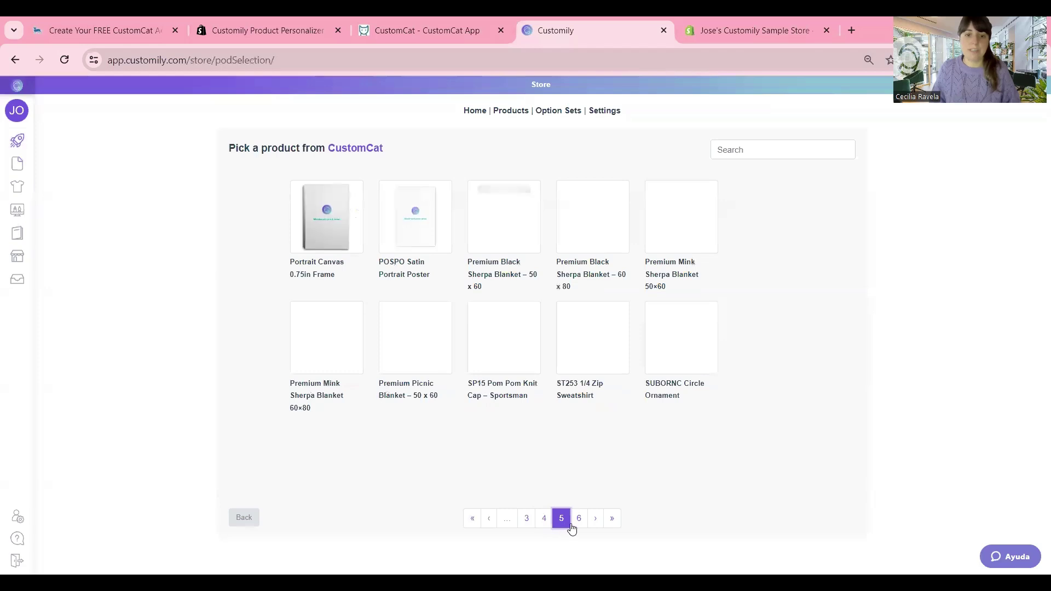
pyautogui.click(580, 525)
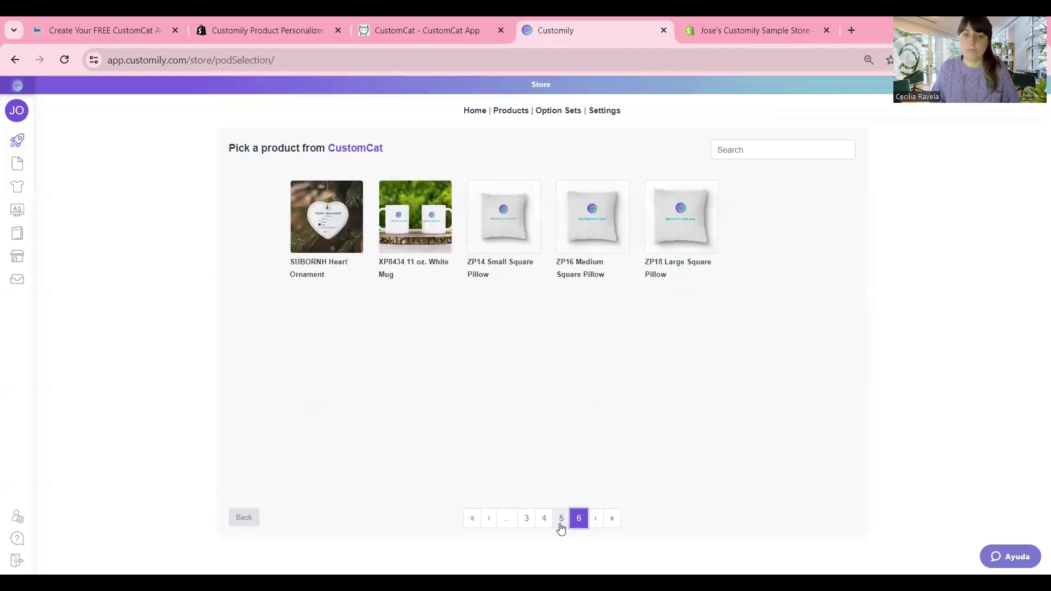
# Step: Page back to the third catalogue page and pick the G500B Youth 5.3 oz 100% Cotton T-Shirt
pyautogui.click(557, 527)
pyautogui.click(544, 524)
pyautogui.click(527, 525)
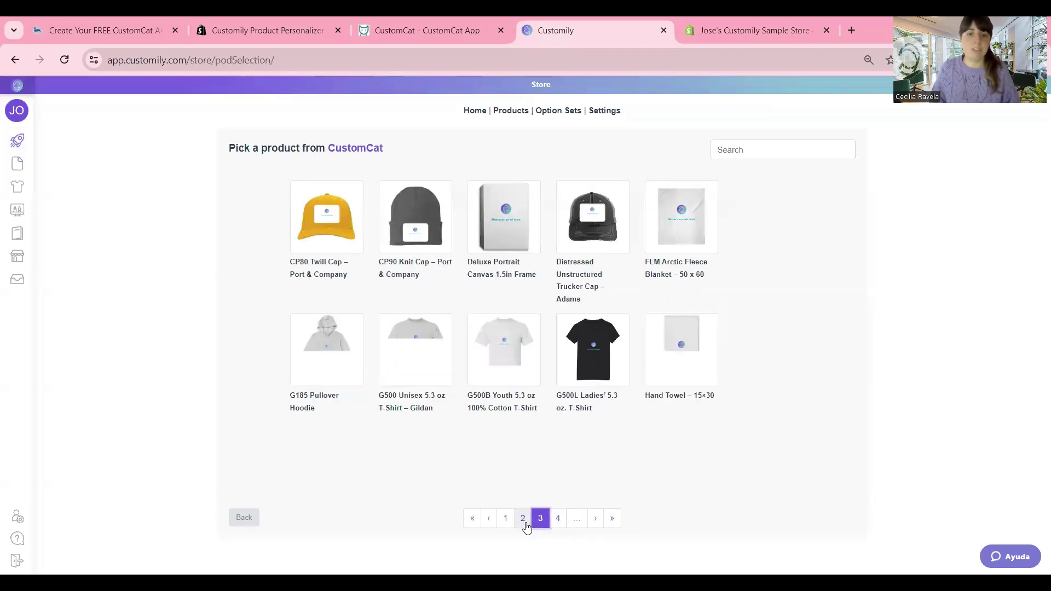
pyautogui.click(523, 522)
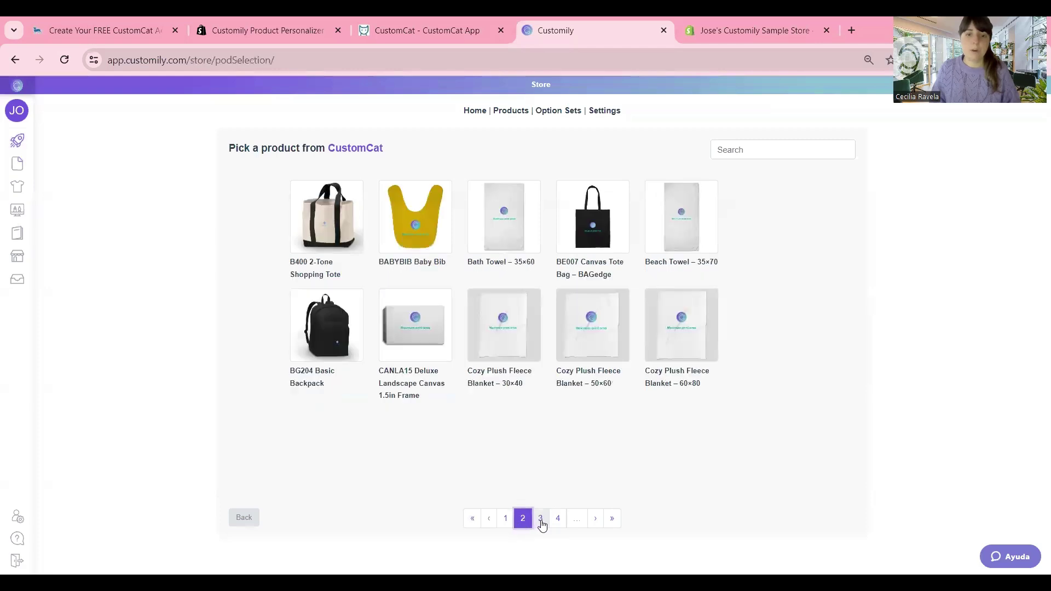
pyautogui.click(541, 523)
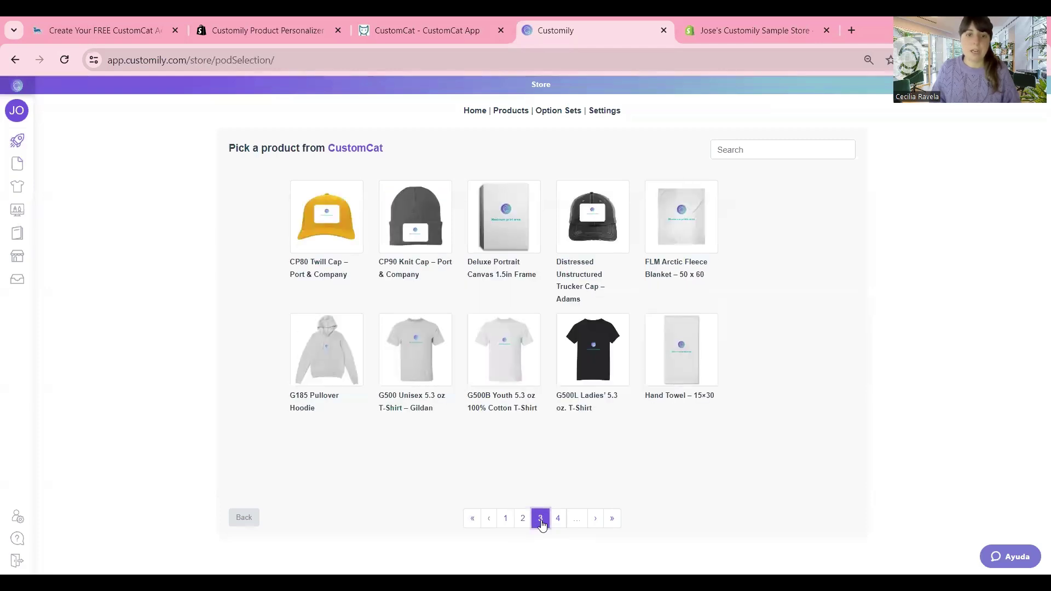
pyautogui.click(499, 344)
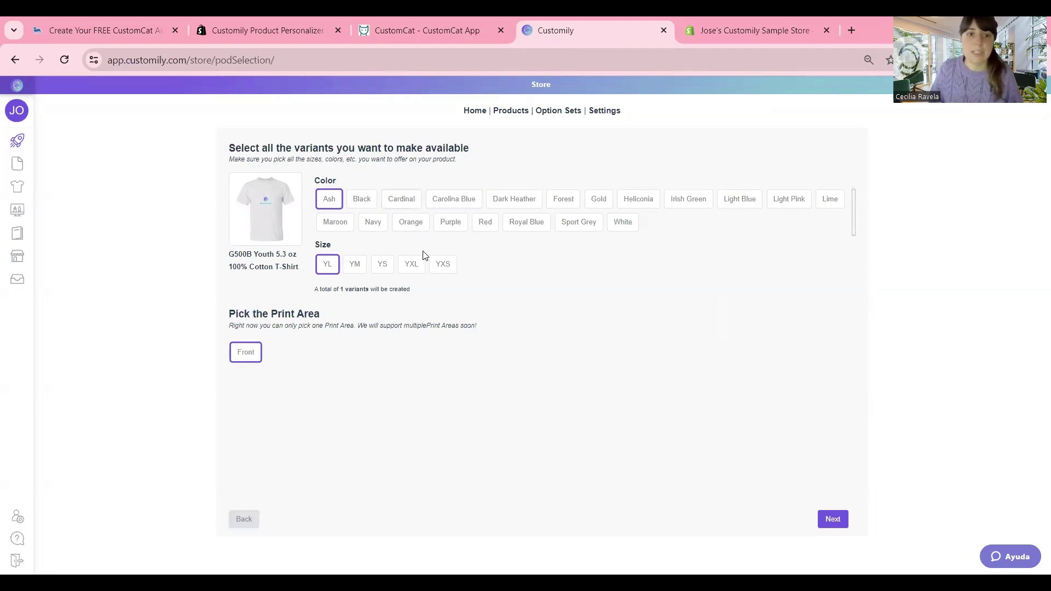
# Step: Swap Ash for White, Gold, Light Blue, Light Pink, Sport Grey and Purple, adding sizes YM and YS
pyautogui.click(625, 229)
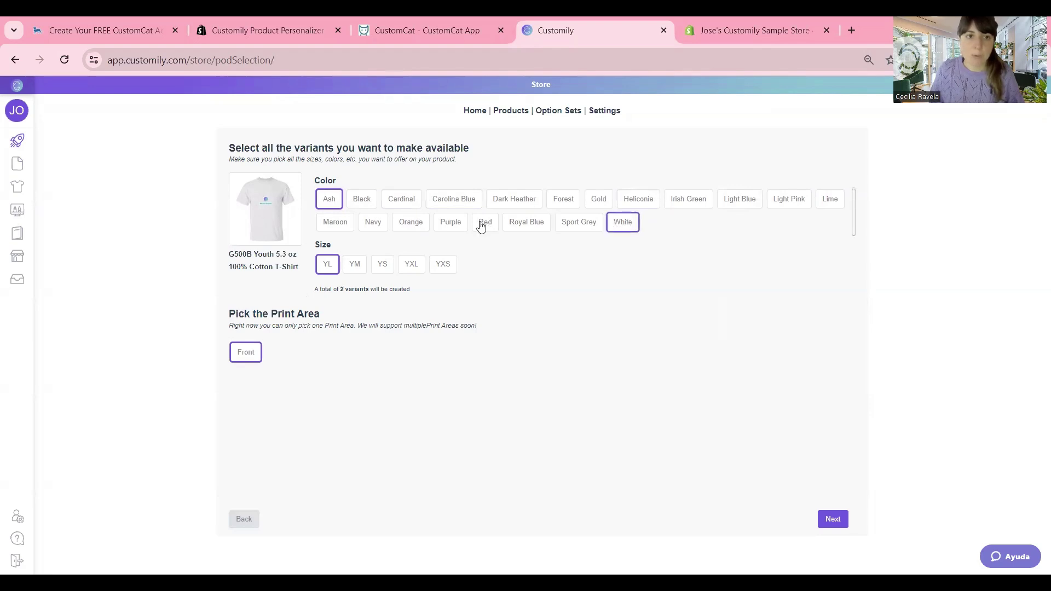
pyautogui.click(328, 201)
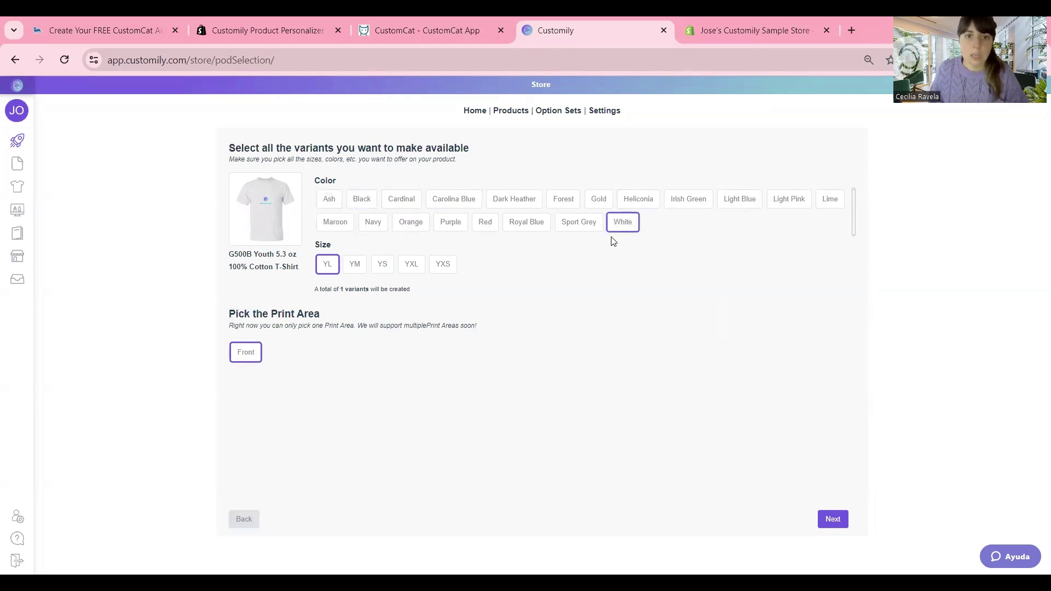
pyautogui.click(596, 201)
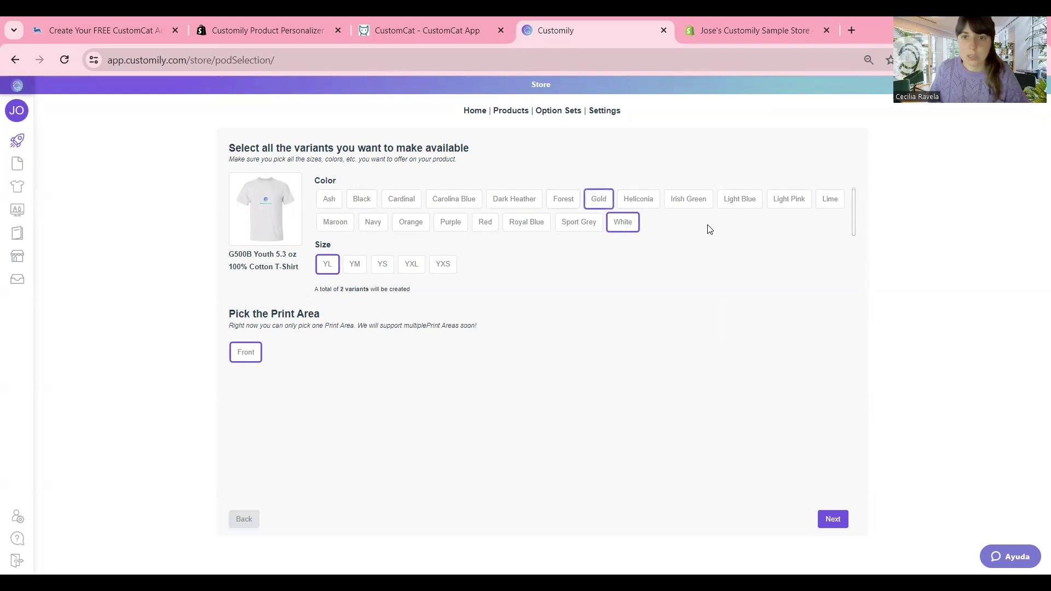
pyautogui.click(740, 201)
pyautogui.click(791, 200)
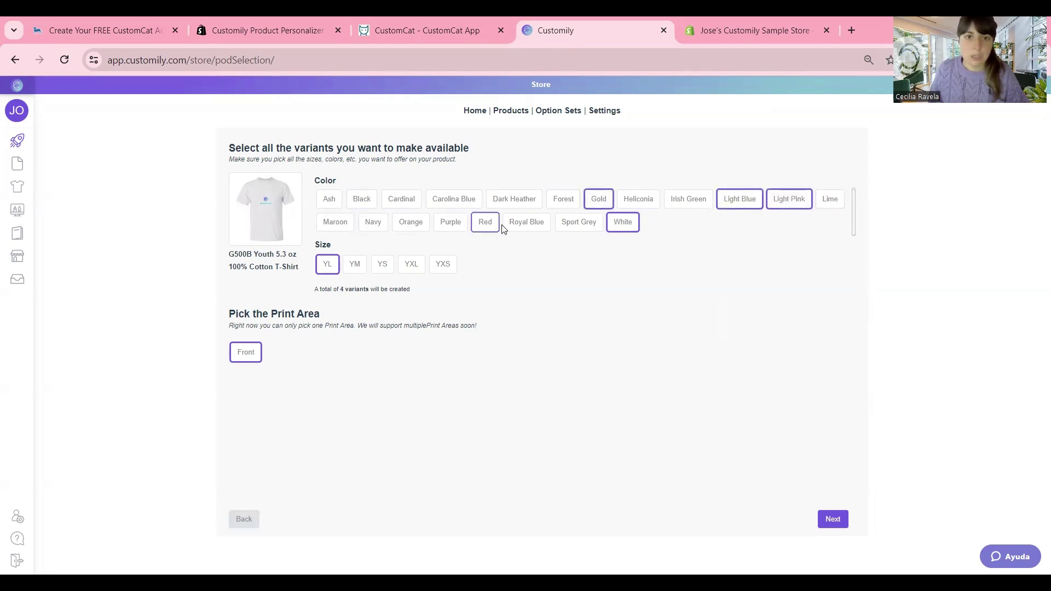
pyautogui.click(573, 230)
pyautogui.click(451, 224)
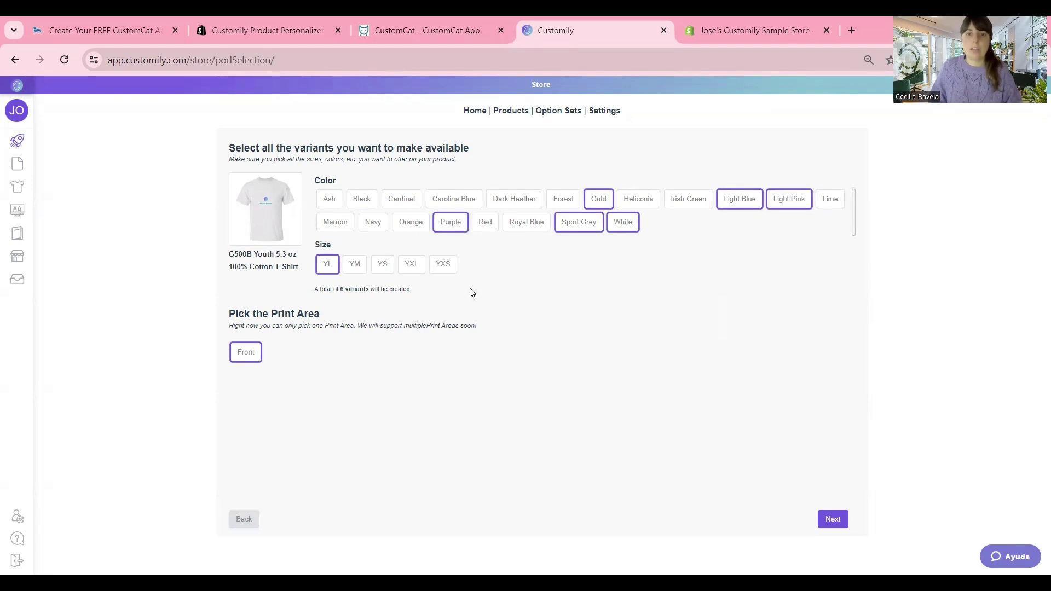
pyautogui.click(354, 265)
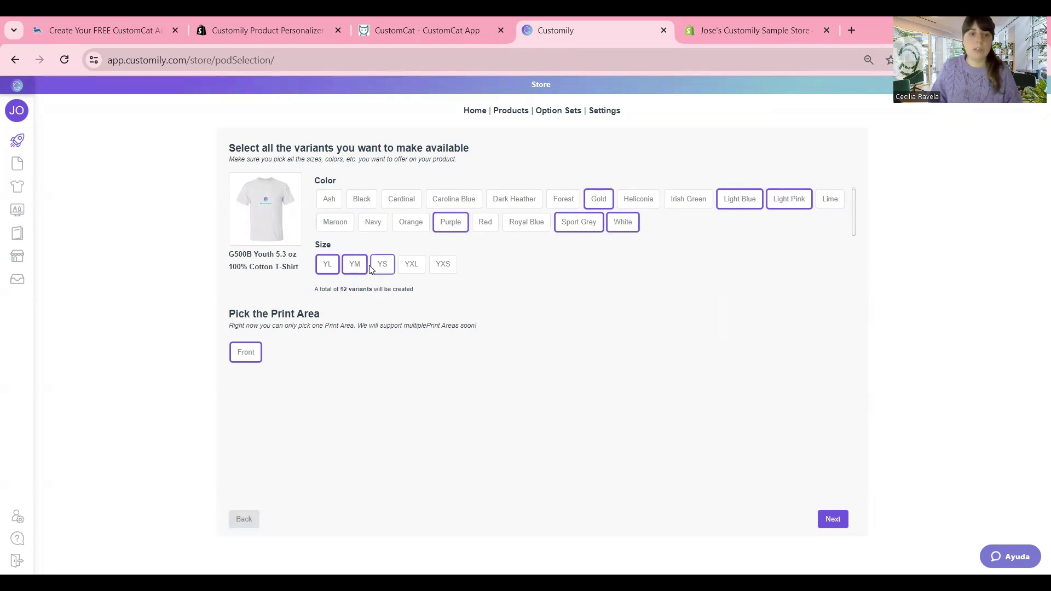
pyautogui.click(379, 266)
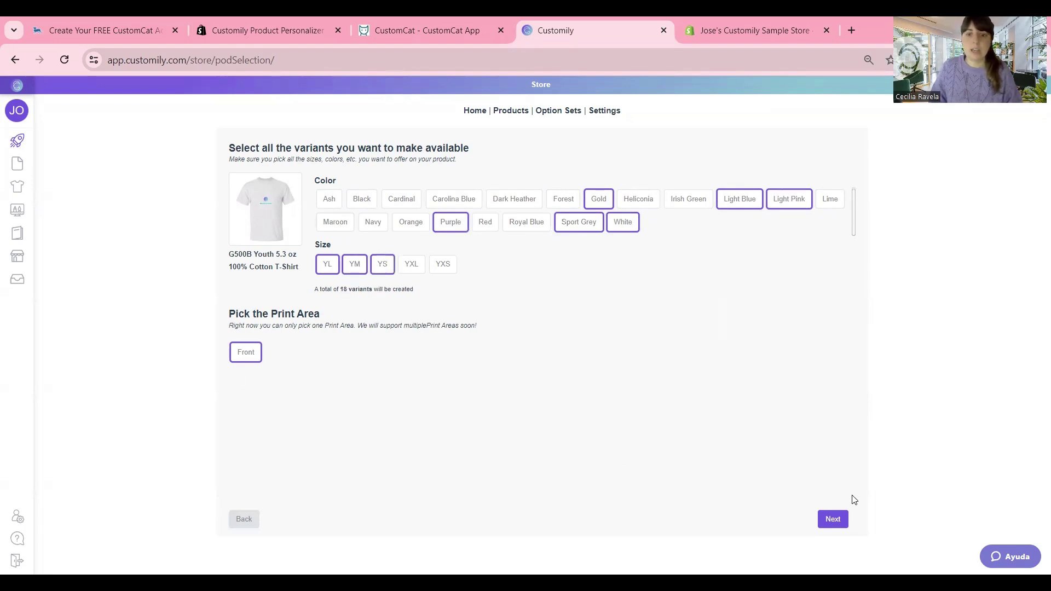
pyautogui.click(832, 519)
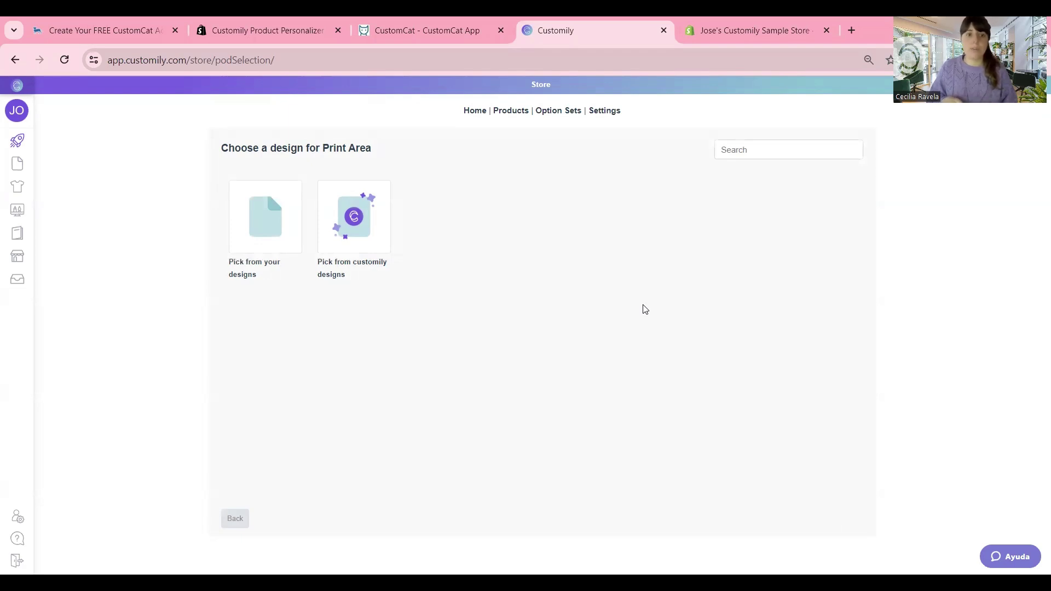
# Step: Pick the 'You & me (and the dogs)' template from the Couple category of Customily designs
pyautogui.click(364, 234)
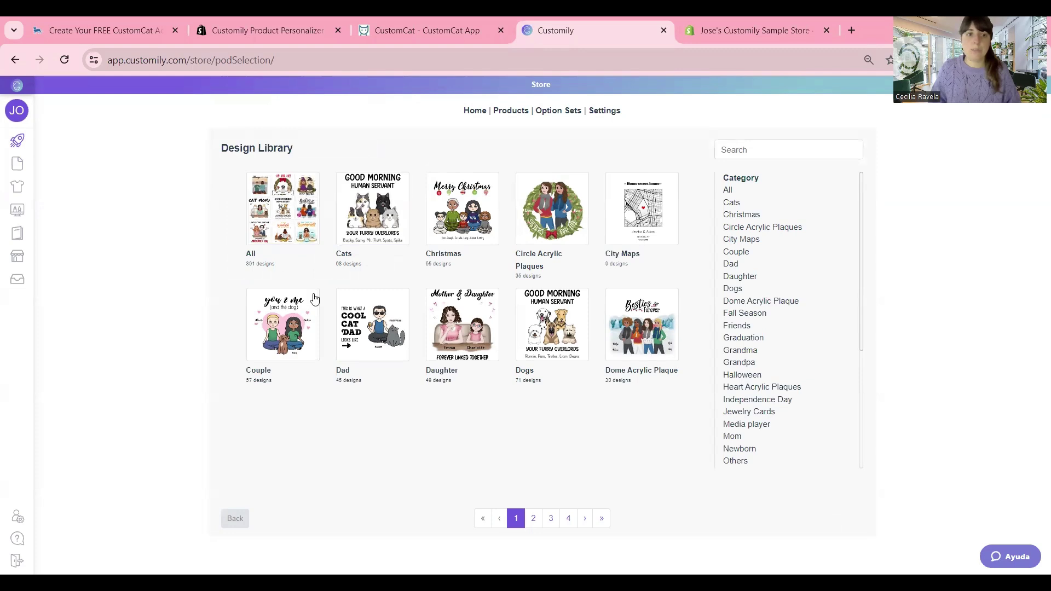
pyautogui.click(535, 519)
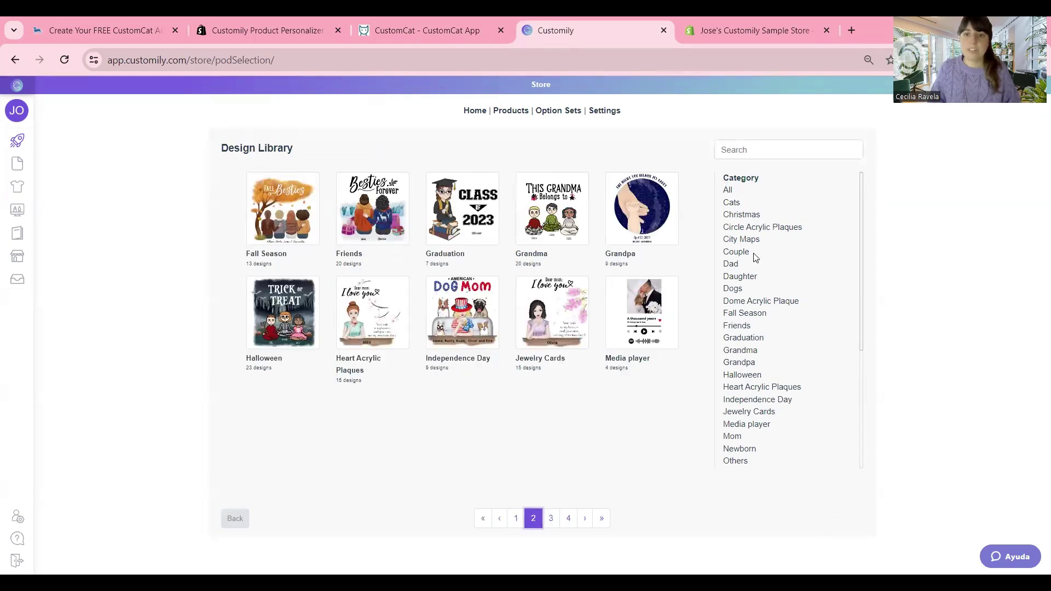
pyautogui.scroll(-3, 755, 263)
pyautogui.scroll(3, 736, 340)
pyautogui.scroll(1, 743, 355)
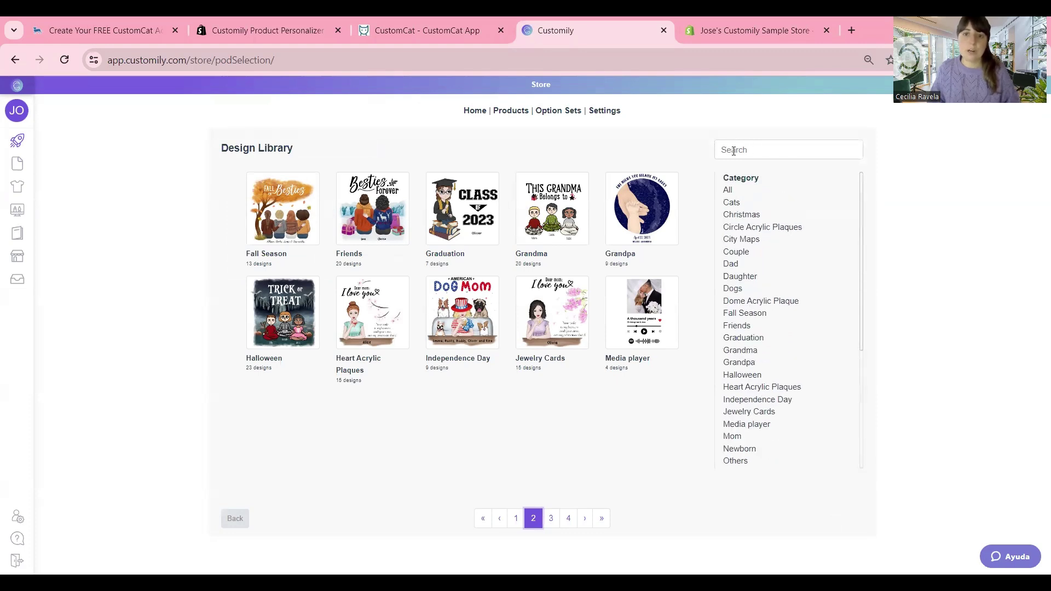
pyautogui.click(514, 519)
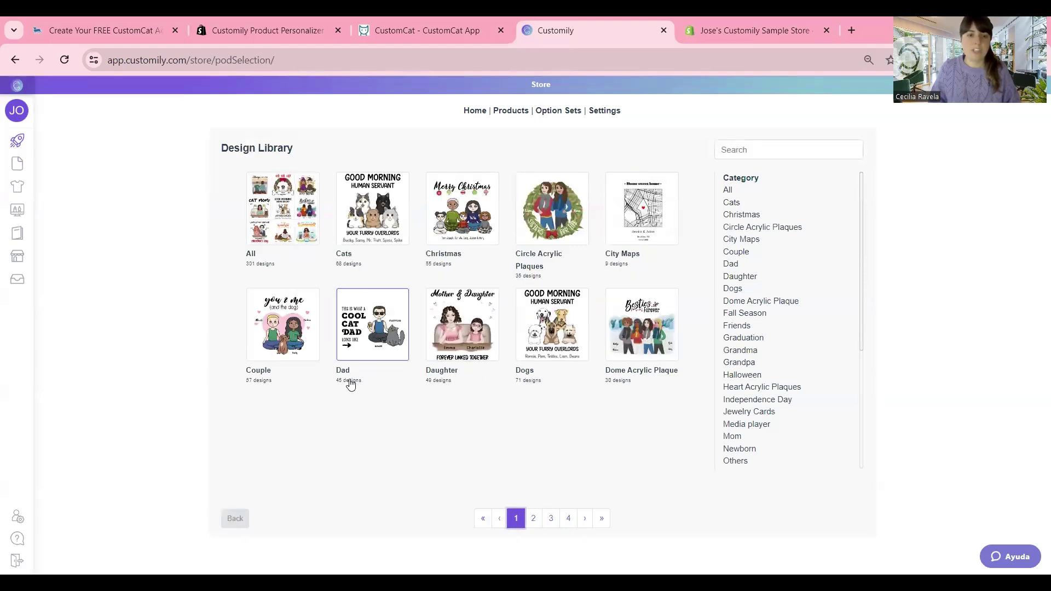
pyautogui.click(281, 348)
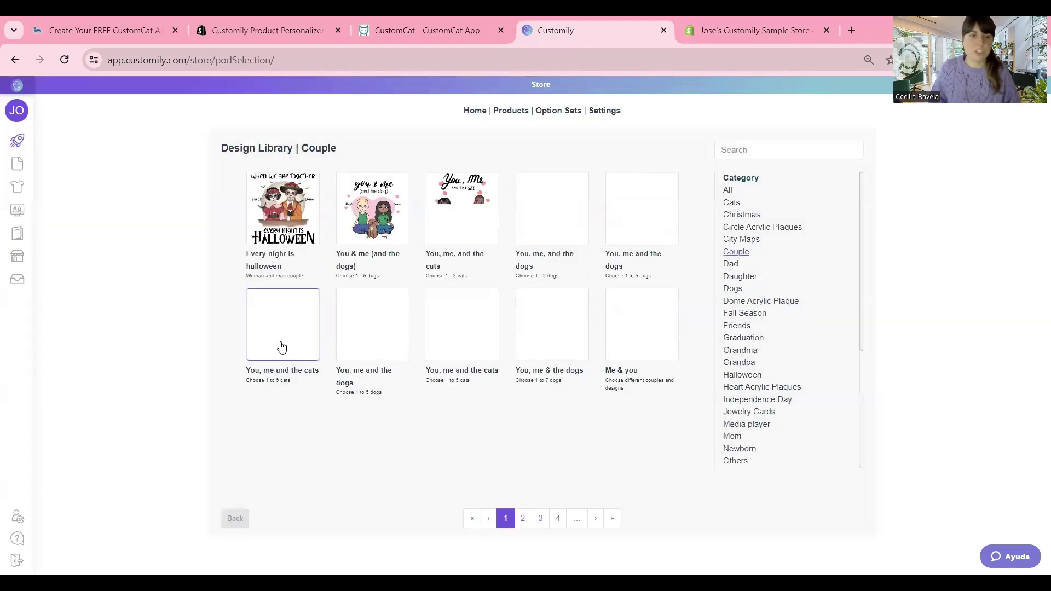
pyautogui.click(370, 218)
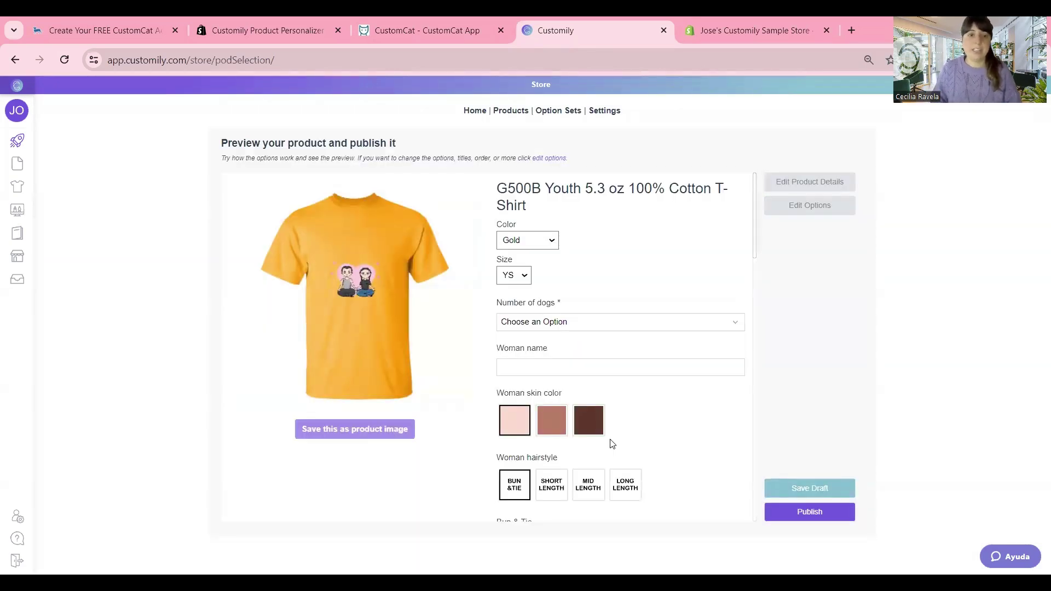
# Step: Scroll through the preview's options (dogs, names, skin, hair, clothing colours) and back to the top
pyautogui.scroll(-5, 636, 258)
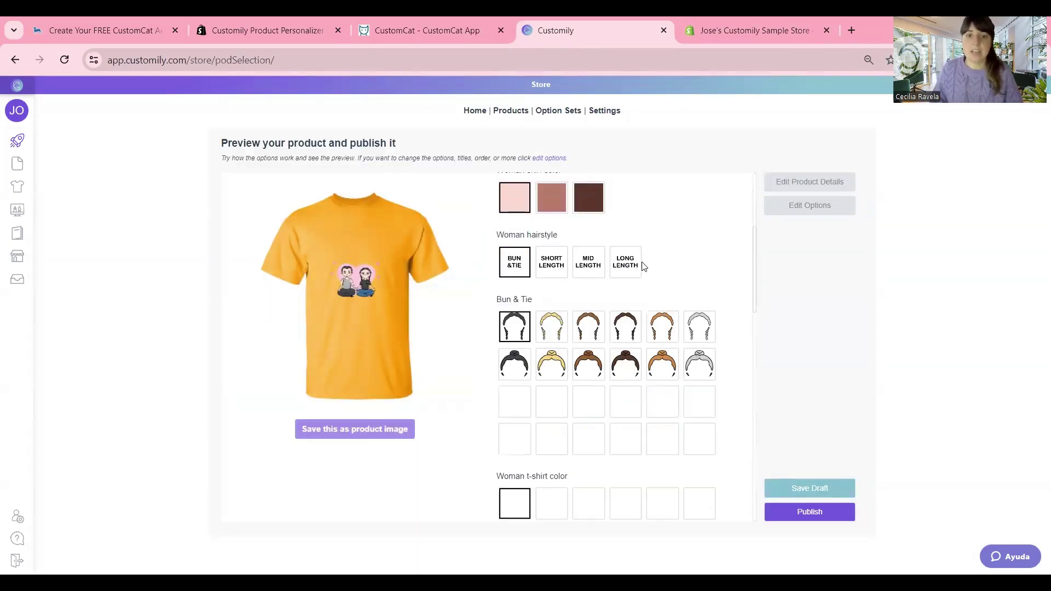
pyautogui.scroll(-10, 649, 290)
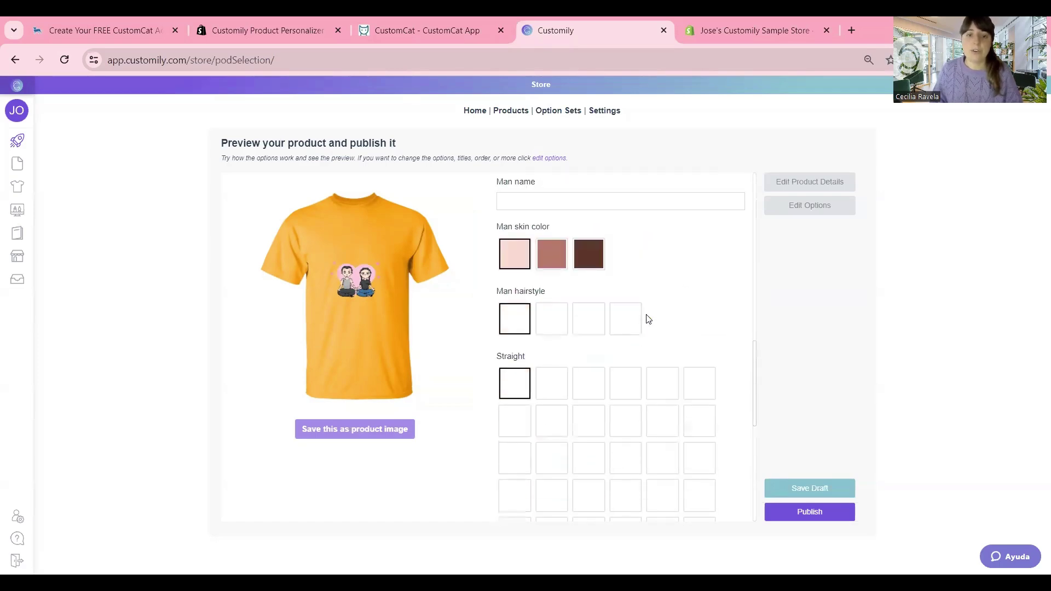
pyautogui.scroll(-2, 648, 319)
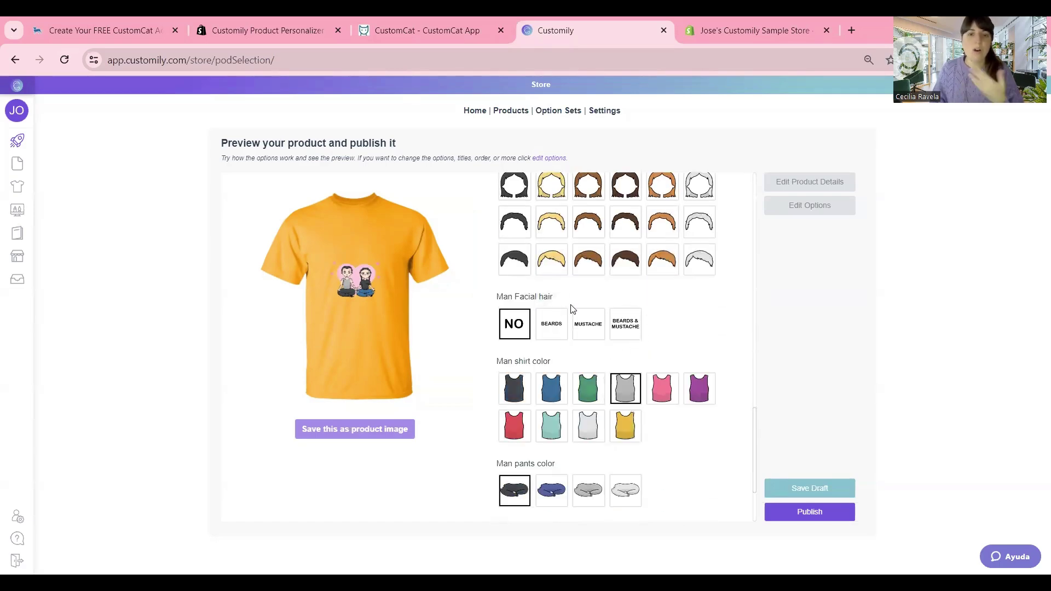
pyautogui.scroll(-2, 607, 381)
pyautogui.scroll(1, 596, 413)
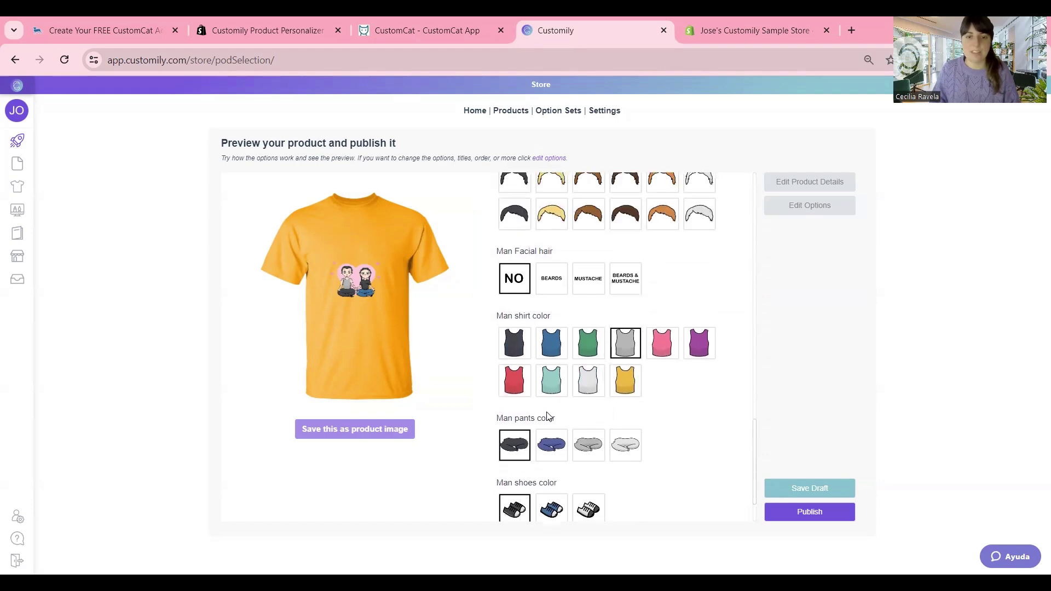
pyautogui.scroll(3, 548, 416)
pyautogui.scroll(7, 591, 405)
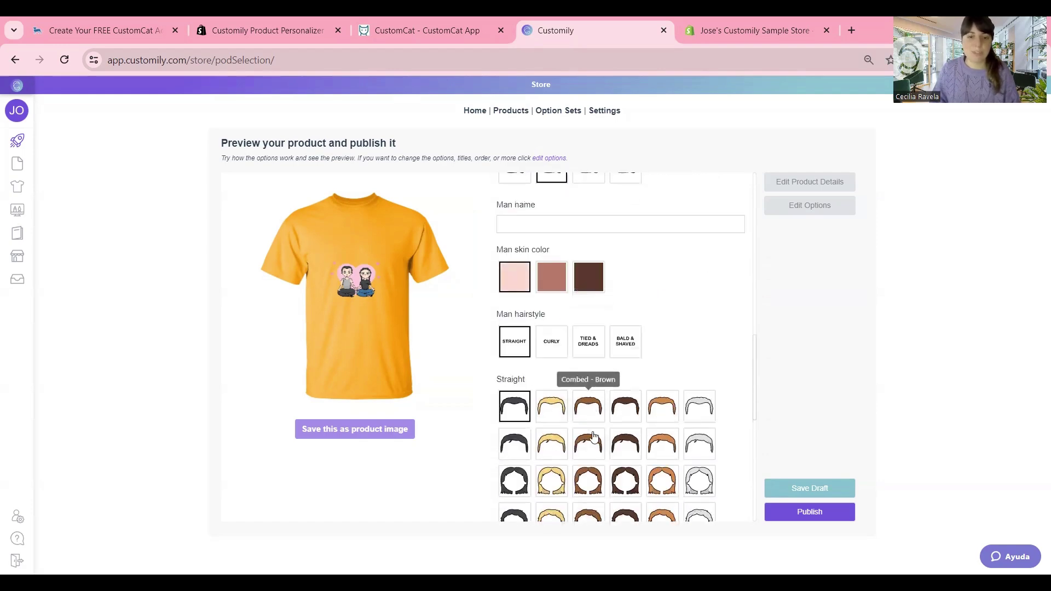
pyautogui.scroll(10, 602, 416)
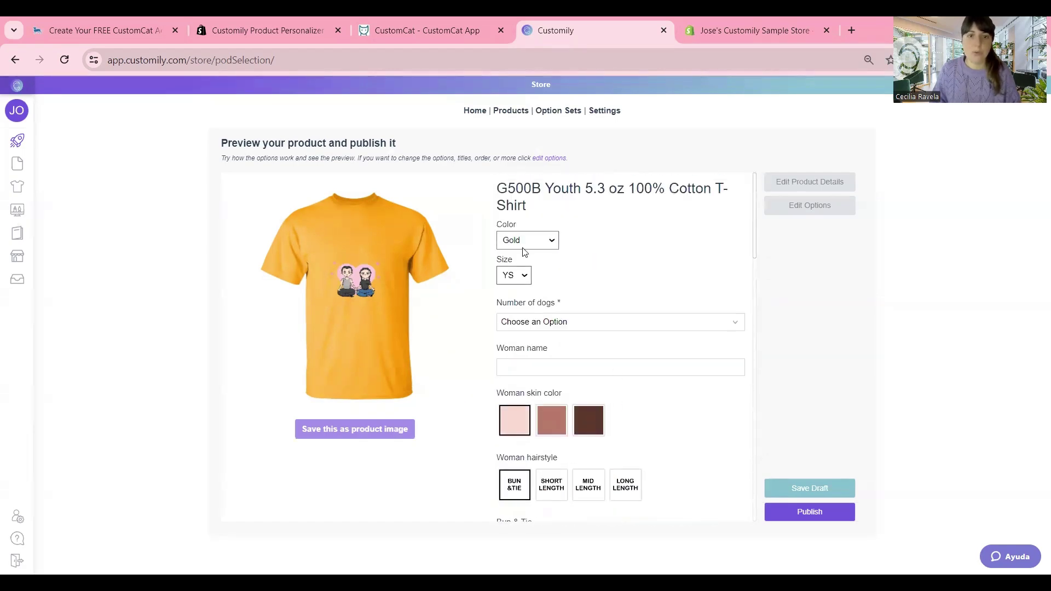
# Step: Preview the youth shirt in Light Blue, Light Pink and Purple, settling on Sport Grey
pyautogui.click(520, 243)
pyautogui.click(524, 266)
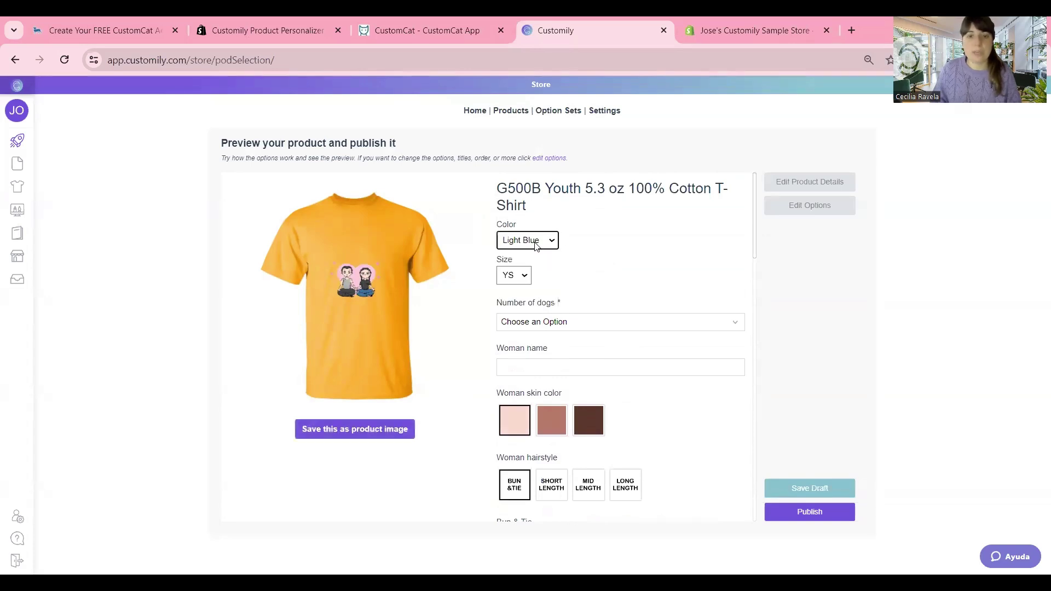
pyautogui.click(536, 244)
pyautogui.press('Down')
pyautogui.press('Return')
pyautogui.click(536, 245)
pyautogui.press('Down')
pyautogui.press('Return')
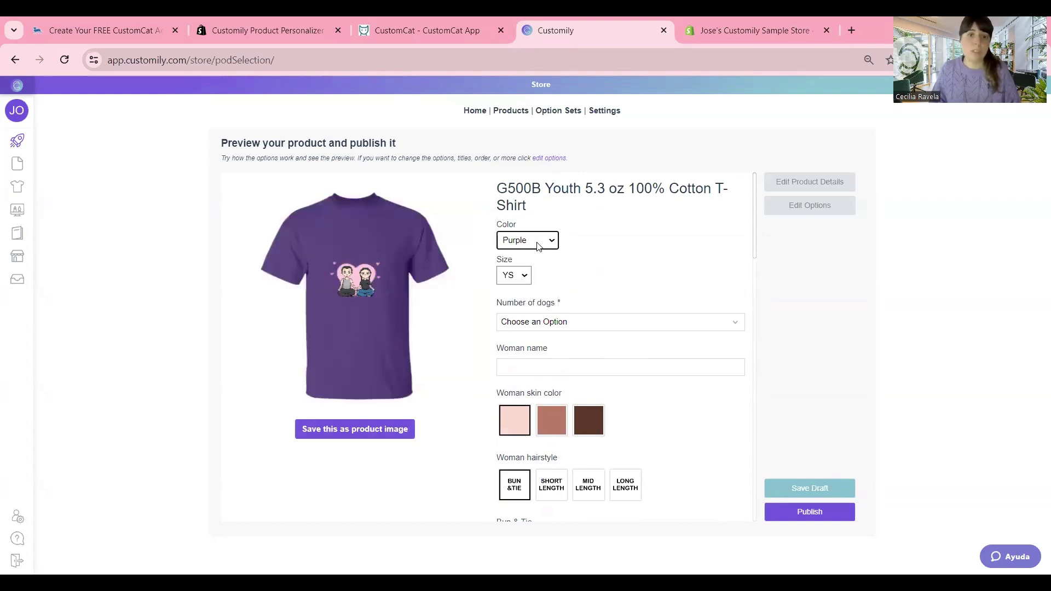
pyautogui.click(538, 246)
pyautogui.press('Down')
pyautogui.press('Return')
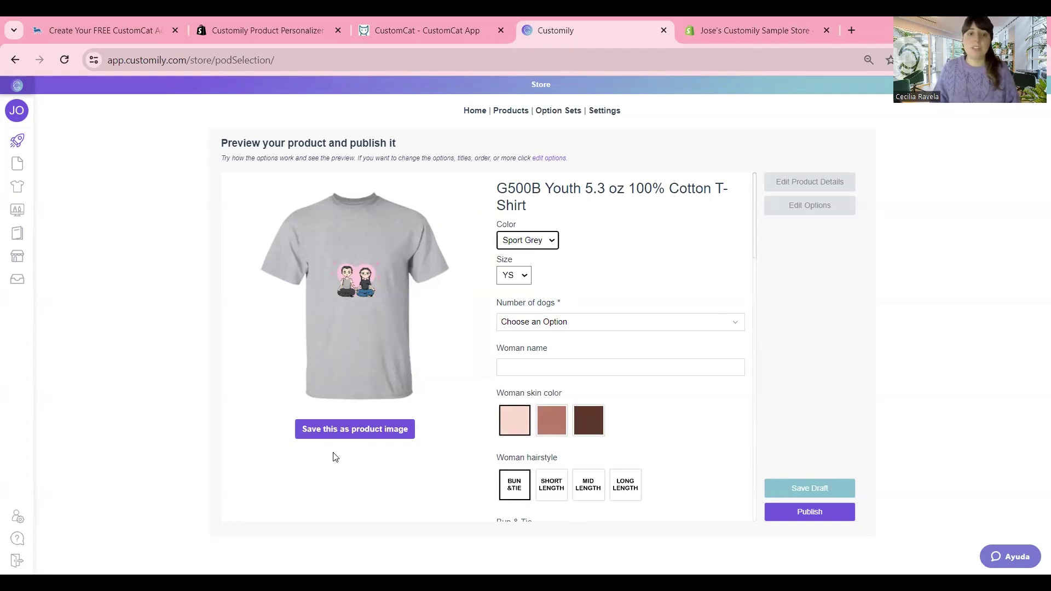
pyautogui.scroll(-3, 635, 294)
pyautogui.scroll(3, 635, 294)
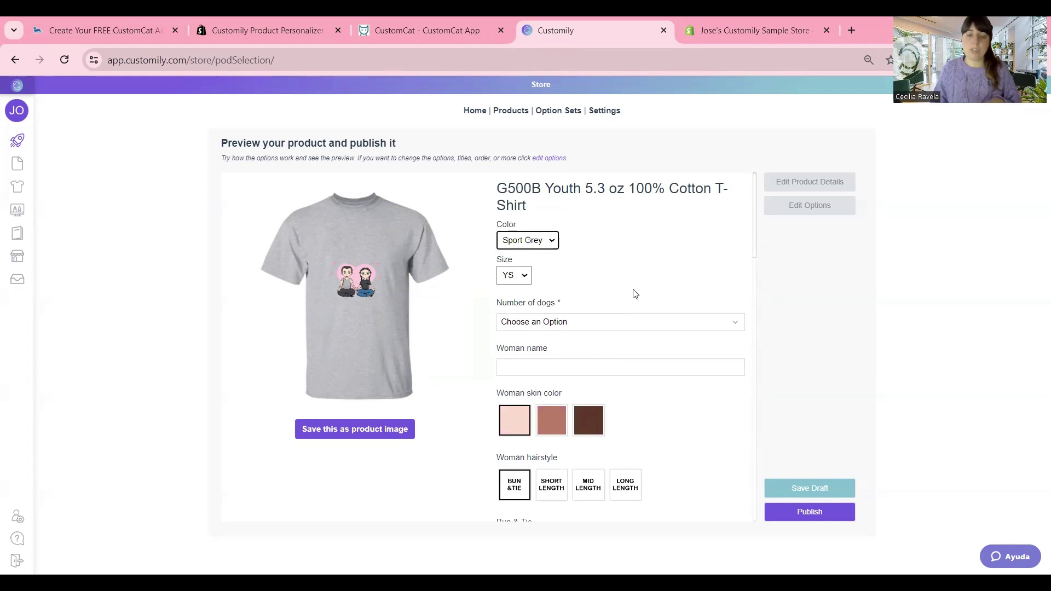
# Step: Choose 3 Dogs, fill in the woman's name, and give her Mid Length hair and a purple t-shirt
pyautogui.scroll(-4, 631, 294)
pyautogui.scroll(4, 631, 293)
pyautogui.click(589, 322)
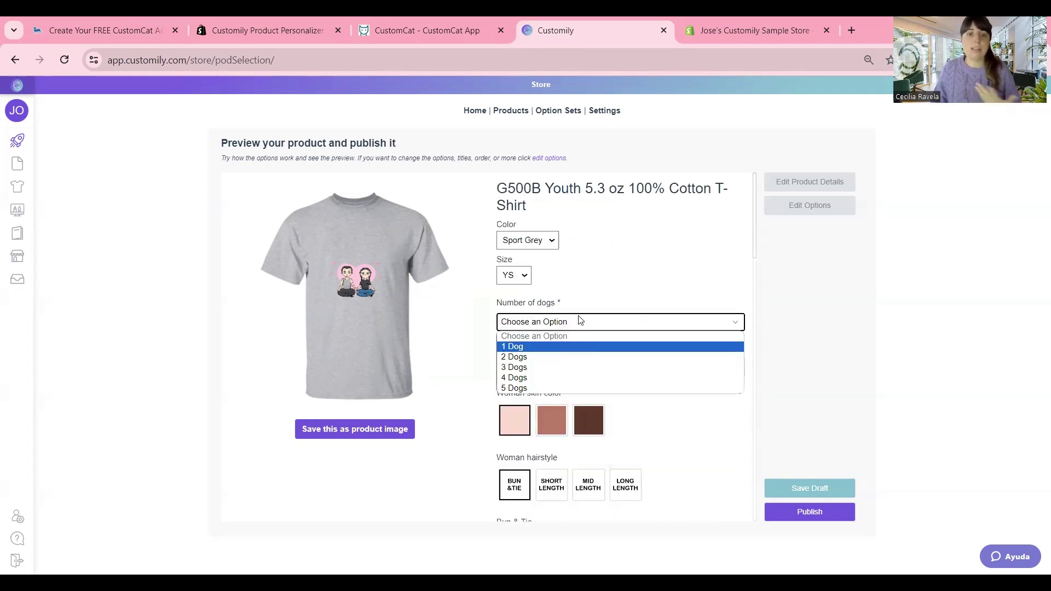
pyautogui.click(555, 368)
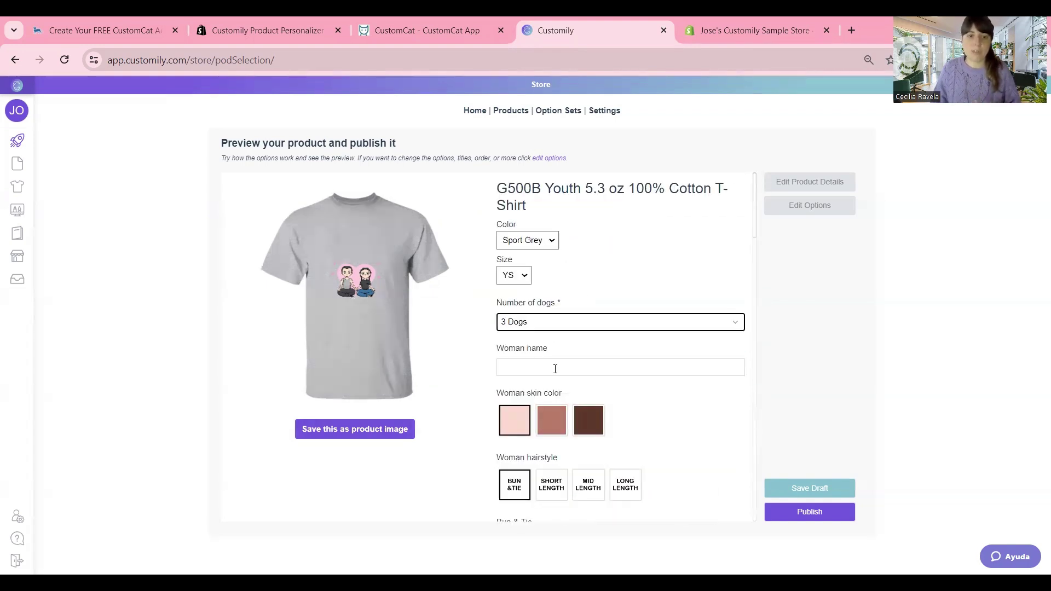
pyautogui.click(555, 368)
pyautogui.click(583, 397)
pyautogui.scroll(-3, 586, 356)
pyautogui.click(589, 348)
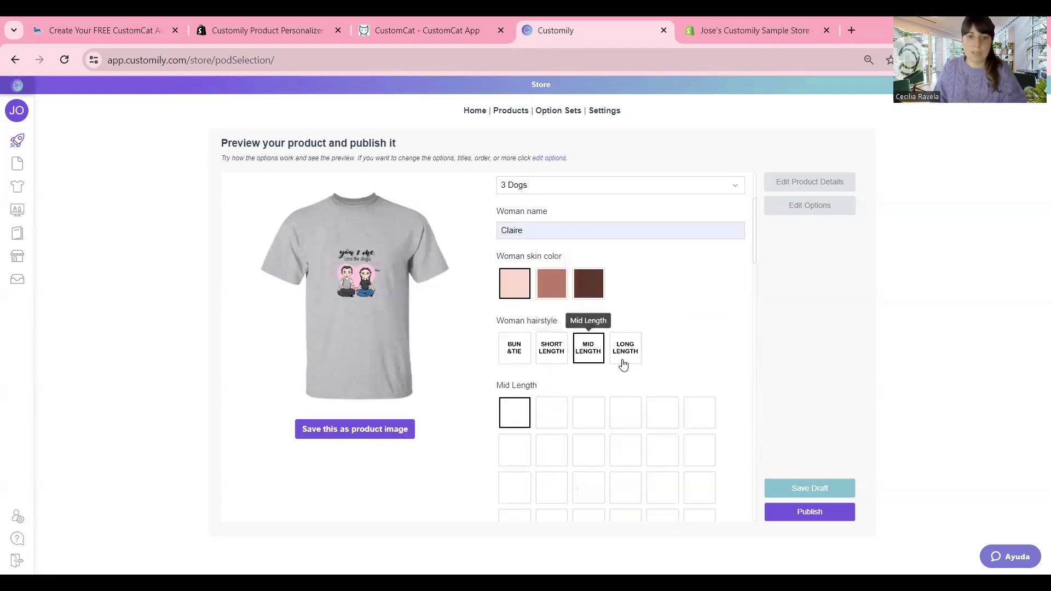
pyautogui.scroll(-4, 626, 365)
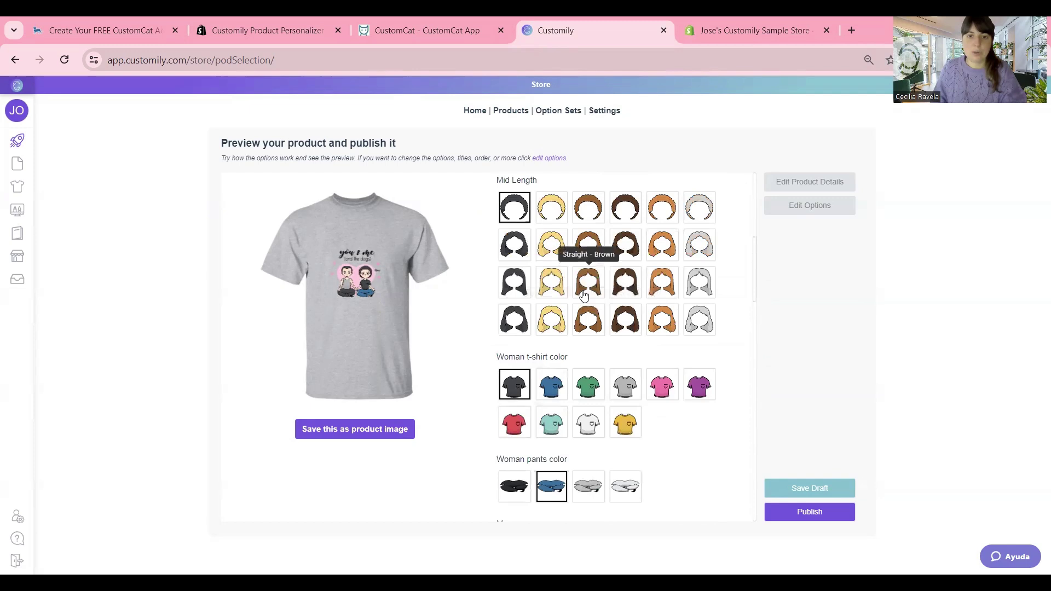
pyautogui.click(663, 390)
pyautogui.scroll(-3, 609, 390)
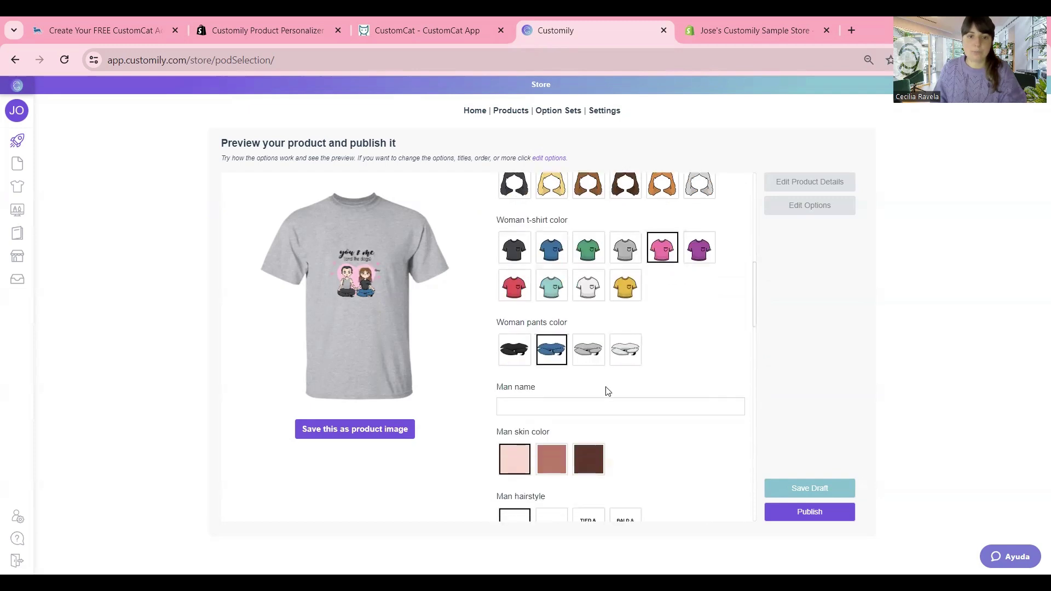
pyautogui.click(700, 249)
pyautogui.scroll(-1, 657, 306)
# Step: Name the man Jamie and give him Ivy League ginger hair, a green shirt and blue sneakers
pyautogui.click(542, 337)
pyautogui.write('Jamie')
pyautogui.scroll(-2, 564, 422)
pyautogui.click(654, 425)
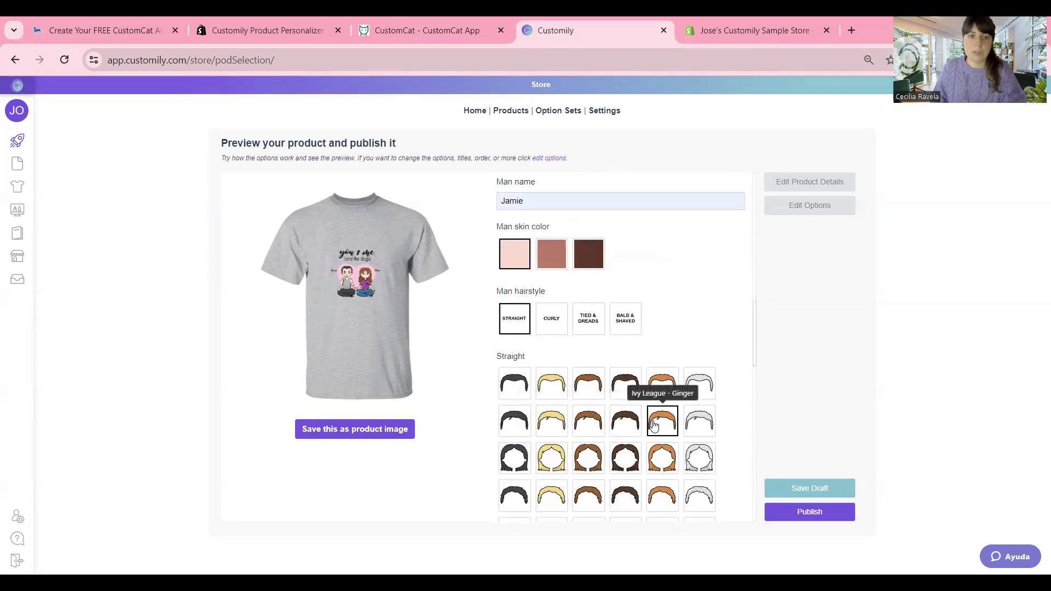
pyautogui.scroll(-3, 572, 335)
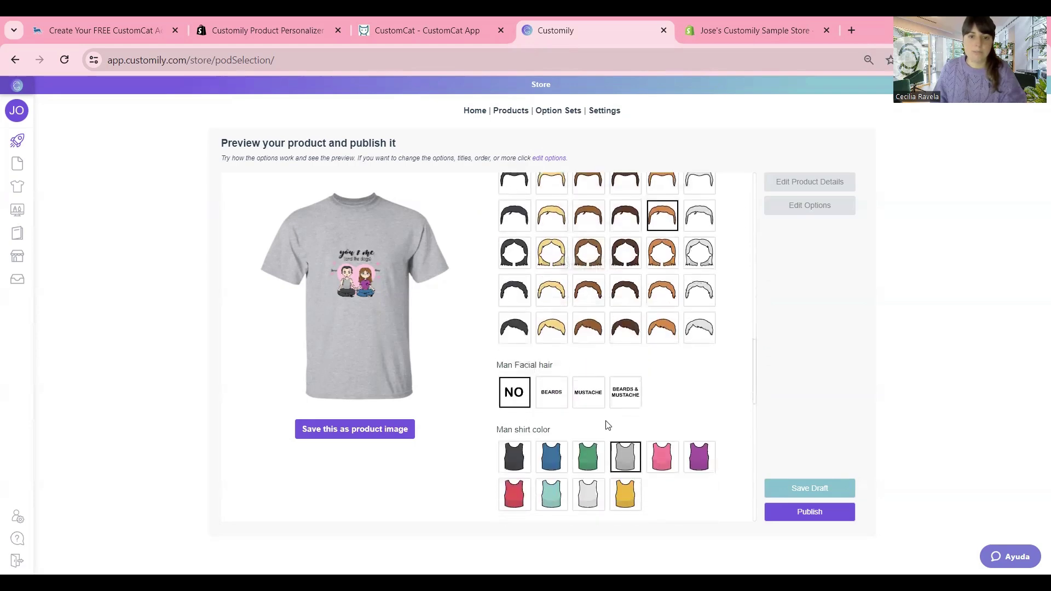
pyautogui.click(592, 460)
pyautogui.scroll(-2, 607, 351)
pyautogui.click(551, 487)
pyautogui.scroll(-1, 598, 363)
pyautogui.scroll(-2, 598, 363)
# Step: Name the first dog Alaska and make it a Golden Retriever
pyautogui.click(521, 341)
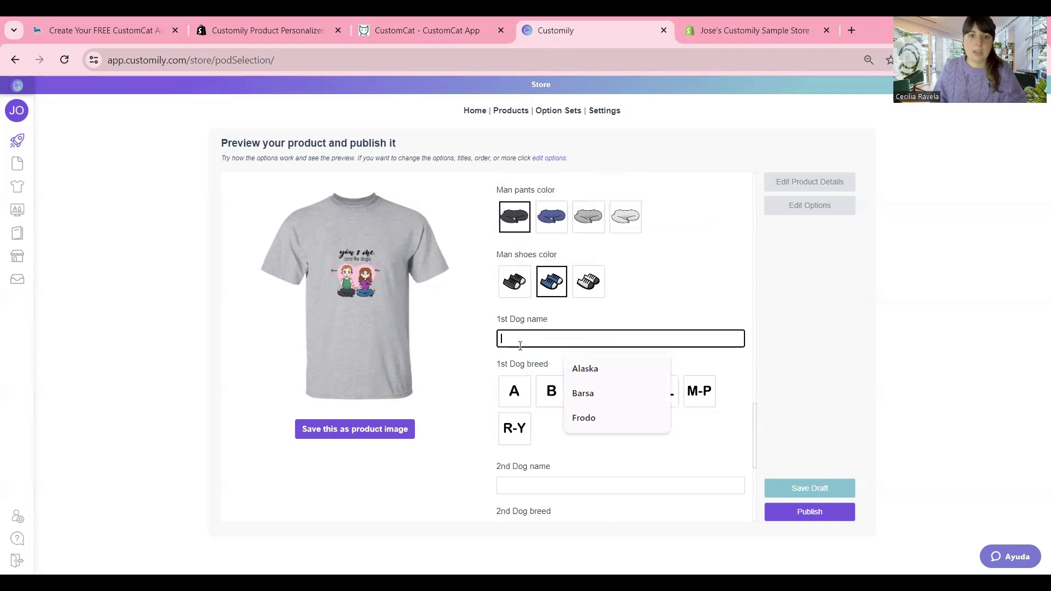
pyautogui.click(596, 370)
pyautogui.click(663, 389)
pyautogui.scroll(-2, 603, 306)
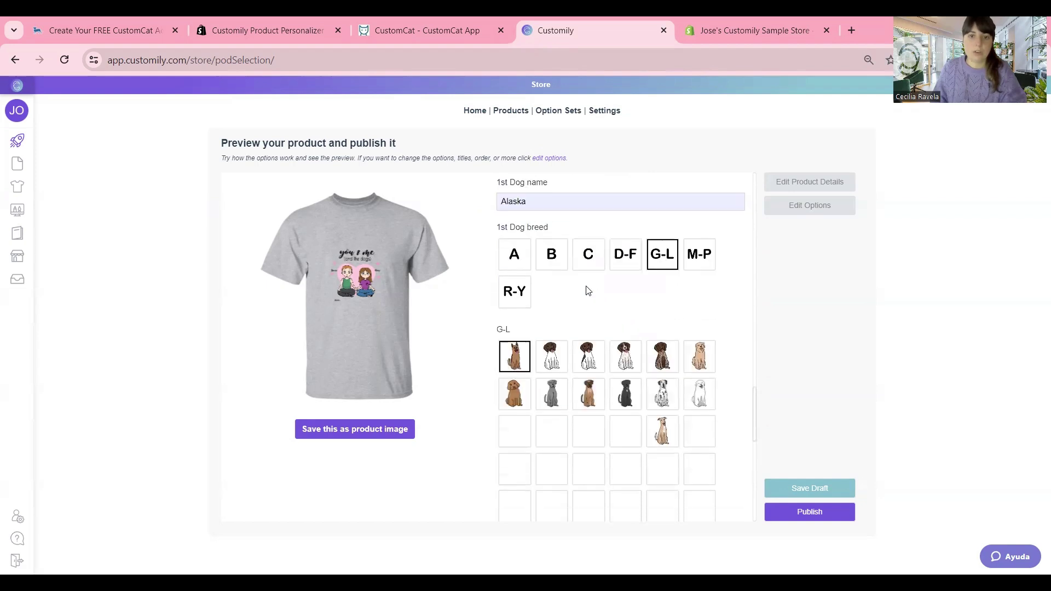
pyautogui.click(625, 392)
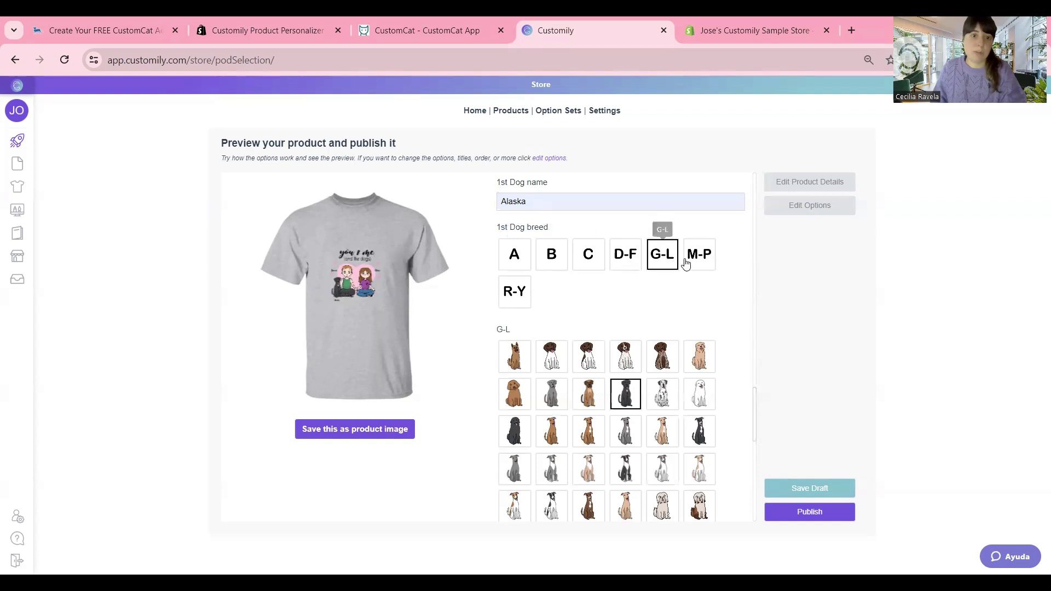
pyautogui.click(702, 359)
pyautogui.scroll(-1, 621, 302)
pyautogui.scroll(-2, 621, 310)
pyautogui.scroll(-2, 602, 350)
# Step: Name the second dog Umma and make it a Cavalier
pyautogui.click(544, 368)
pyautogui.write('Umma')
pyautogui.scroll(-2, 638, 384)
pyautogui.click(588, 301)
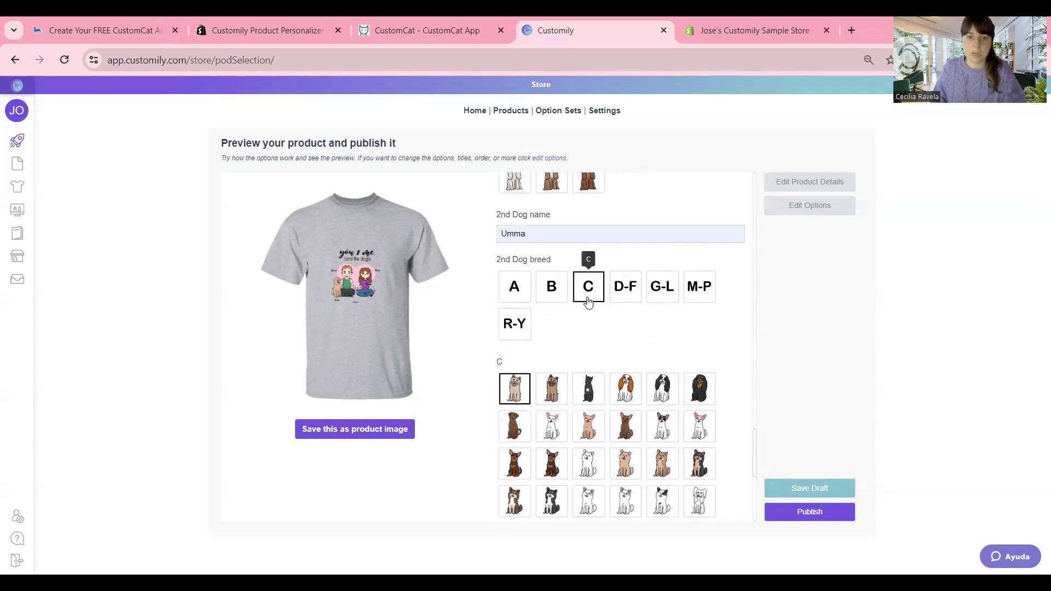
pyautogui.click(628, 395)
pyautogui.scroll(-2, 568, 328)
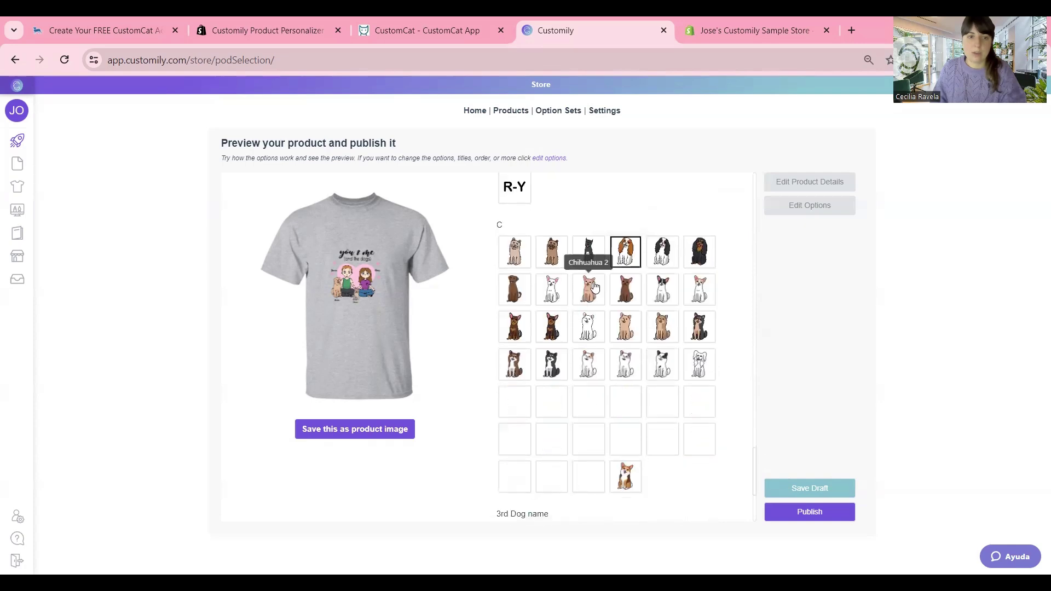
pyautogui.scroll(-3, 595, 287)
# Step: Name the third dog Roma and make it a Bull Terrier 4 from the B breeds
pyautogui.click(542, 350)
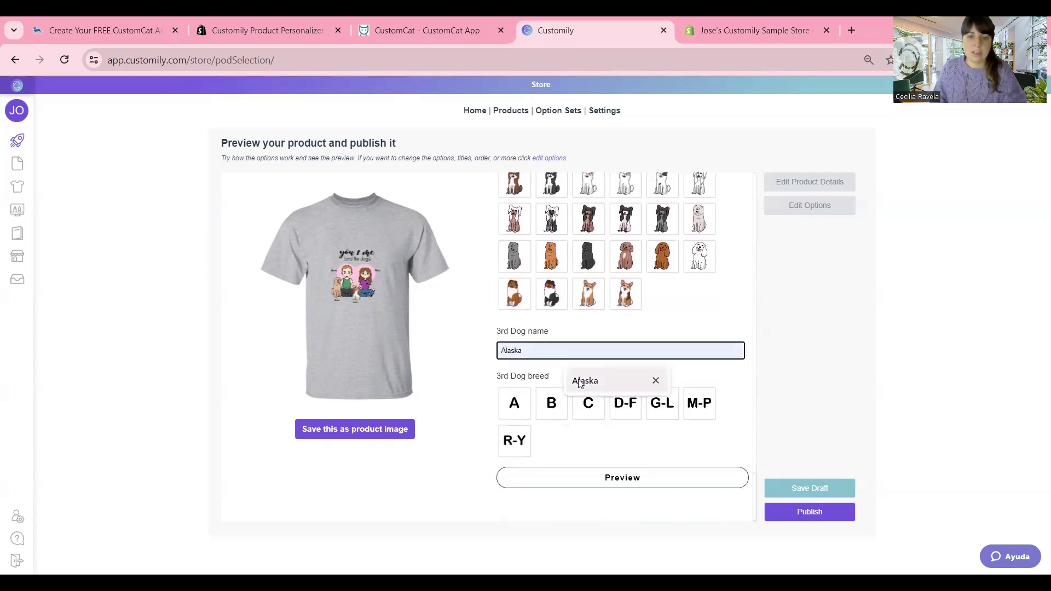
pyautogui.write('Roma')
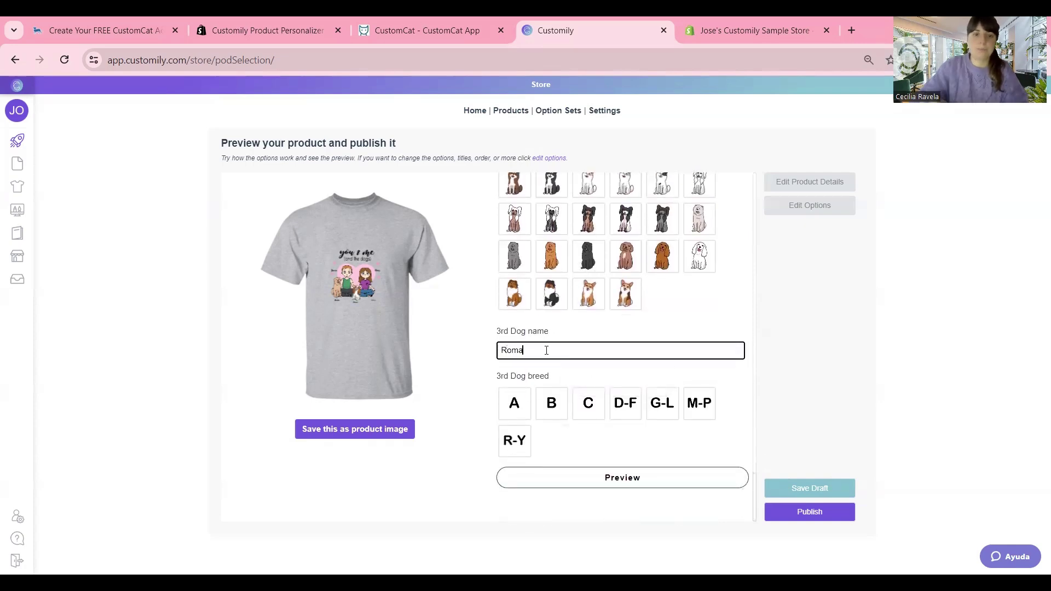
pyautogui.click(552, 403)
pyautogui.scroll(-2, 586, 405)
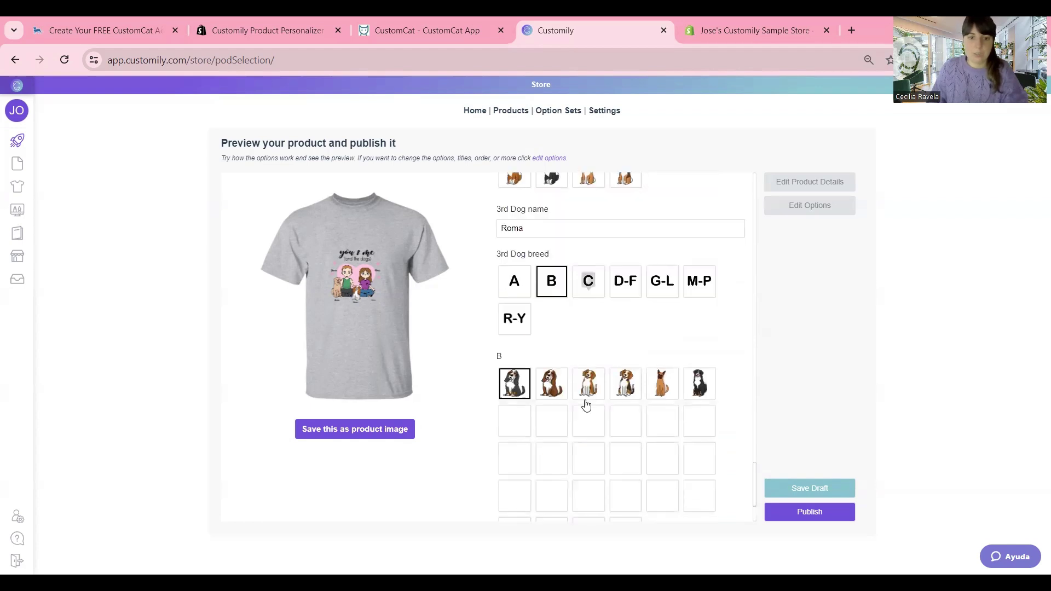
pyautogui.scroll(-2, 586, 405)
pyautogui.click(589, 291)
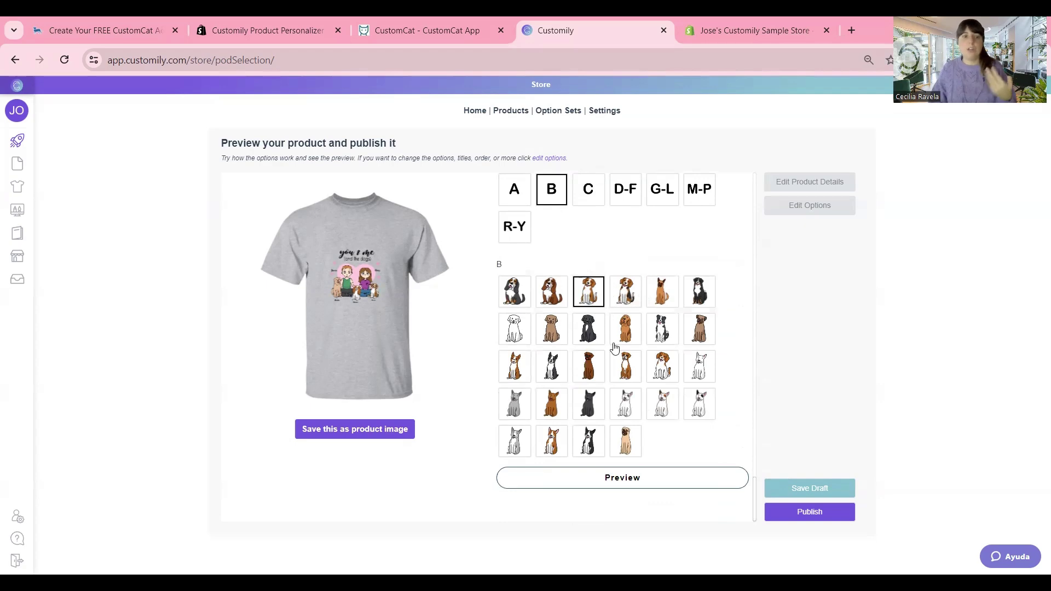
pyautogui.scroll(3, 620, 366)
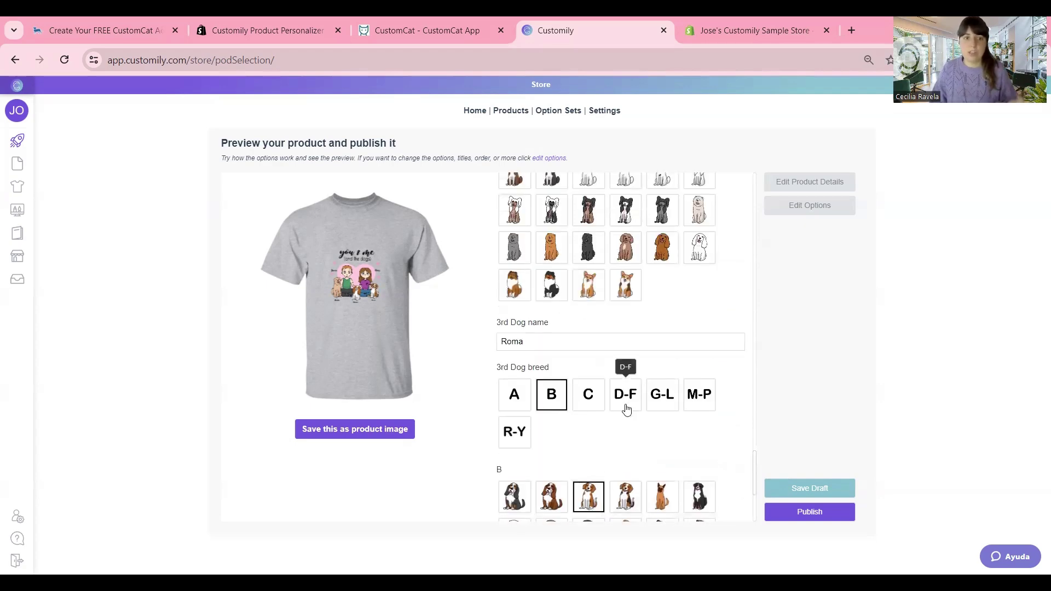
pyautogui.scroll(-3, 627, 410)
pyautogui.click(588, 405)
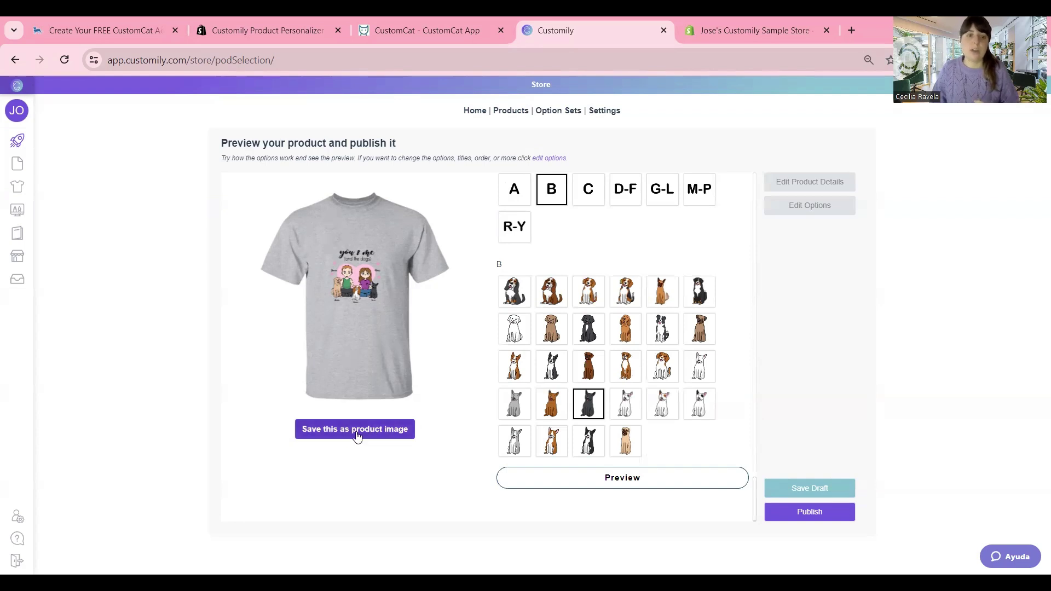
# Step: Save the three-dog couple design as the product image and download the enlarged shirt preview as PNG
pyautogui.click(333, 432)
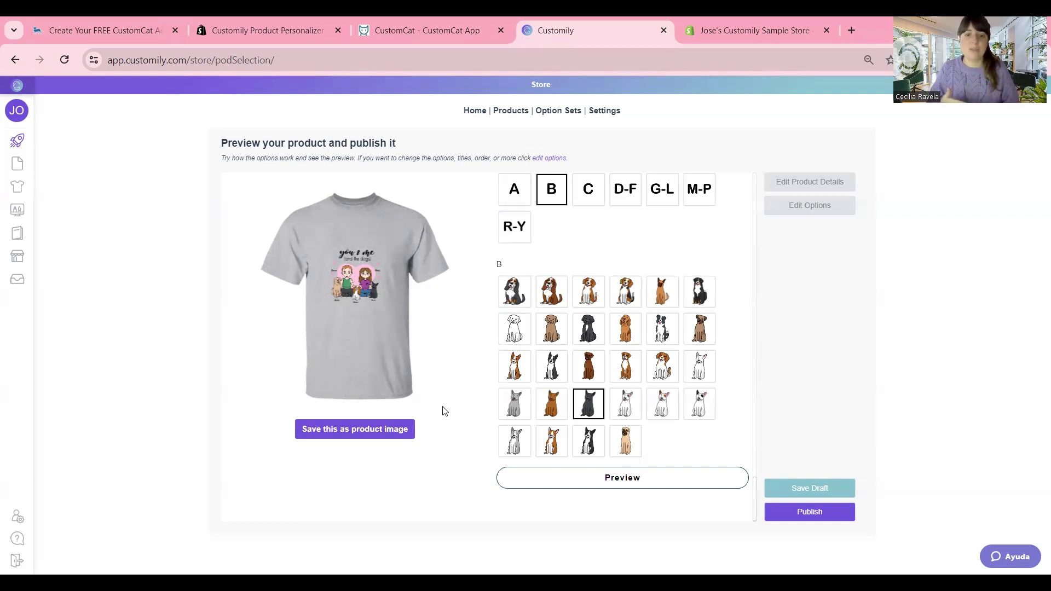
pyautogui.click(634, 480)
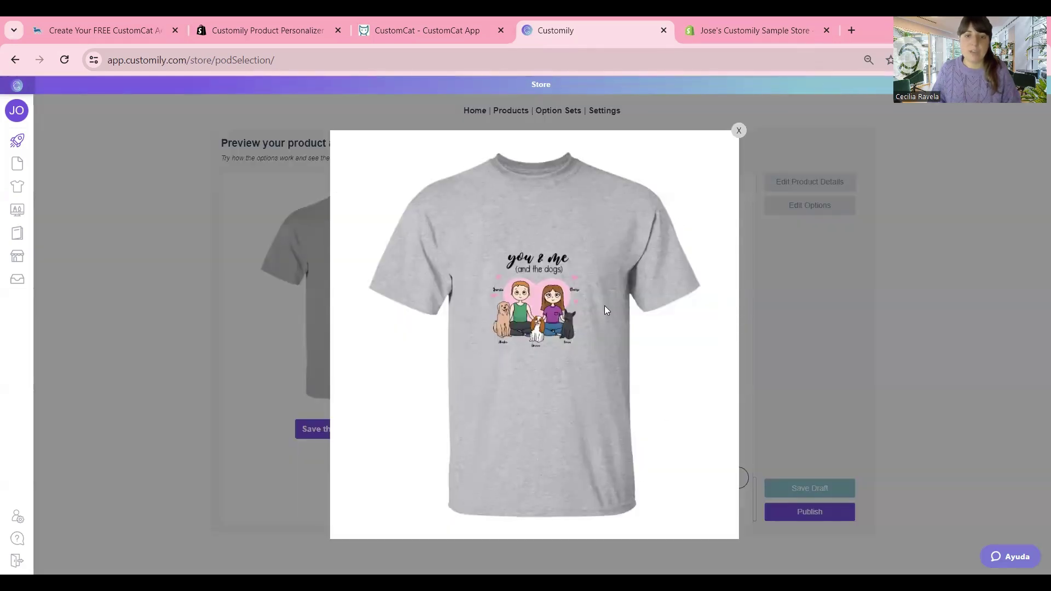
pyautogui.rightClick(559, 232)
pyautogui.click(608, 271)
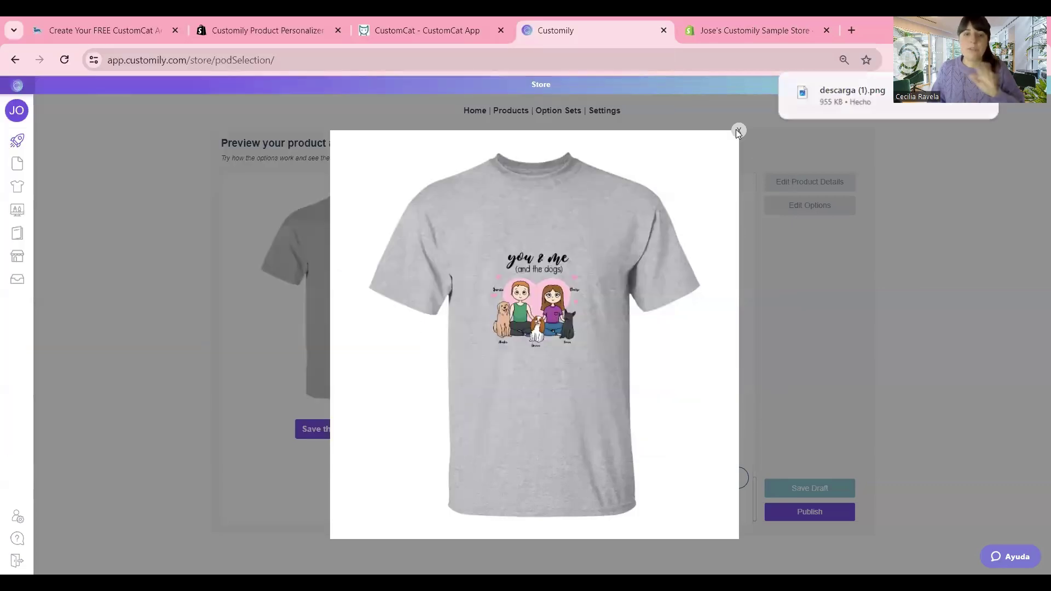
pyautogui.click(738, 130)
pyautogui.scroll(3, 626, 368)
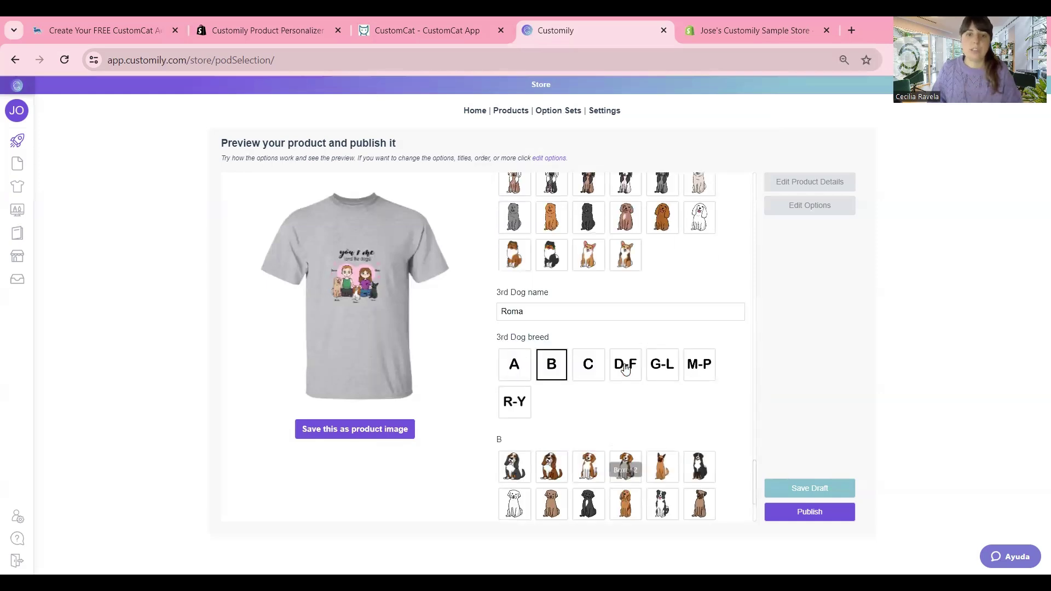
pyautogui.scroll(10, 626, 368)
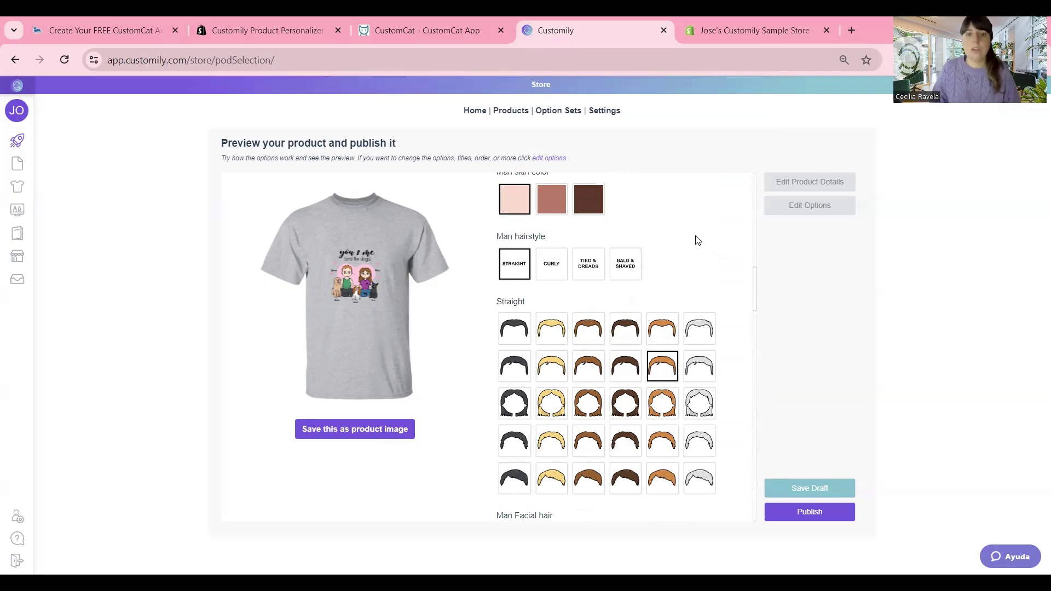
pyautogui.scroll(8, 690, 246)
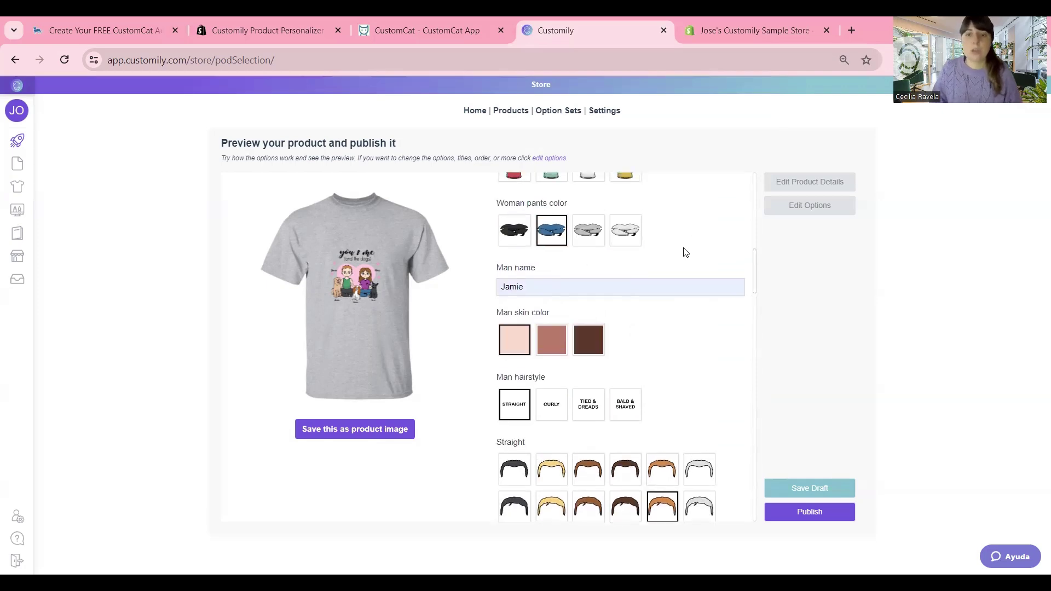
# Step: Retitle the product 'Custom 100% Cotton T-Shirt for Couples', removing 'Youth 5.3 oz'
pyautogui.click(816, 187)
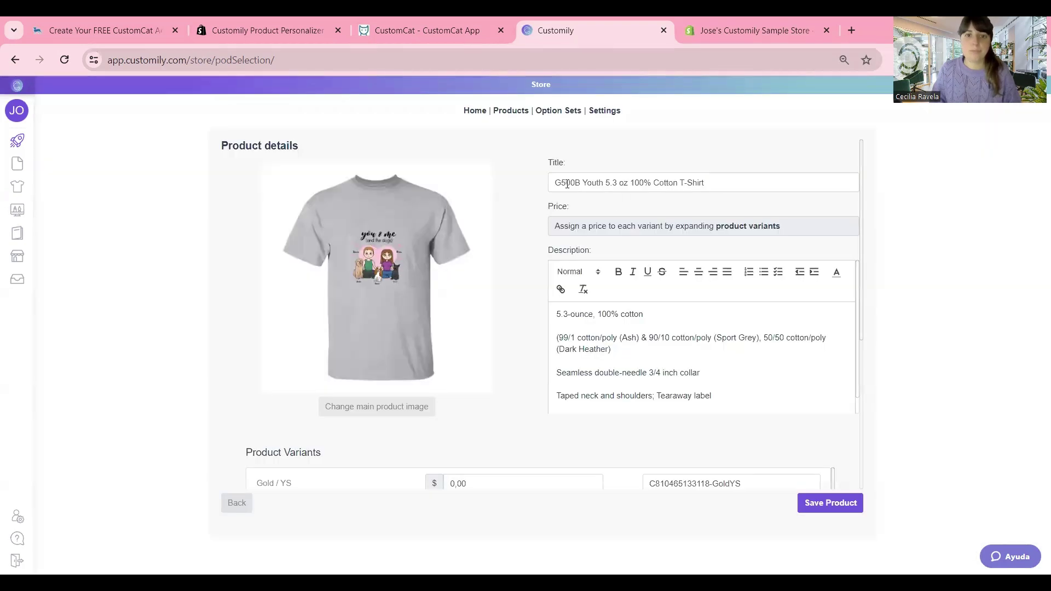
pyautogui.click(561, 183)
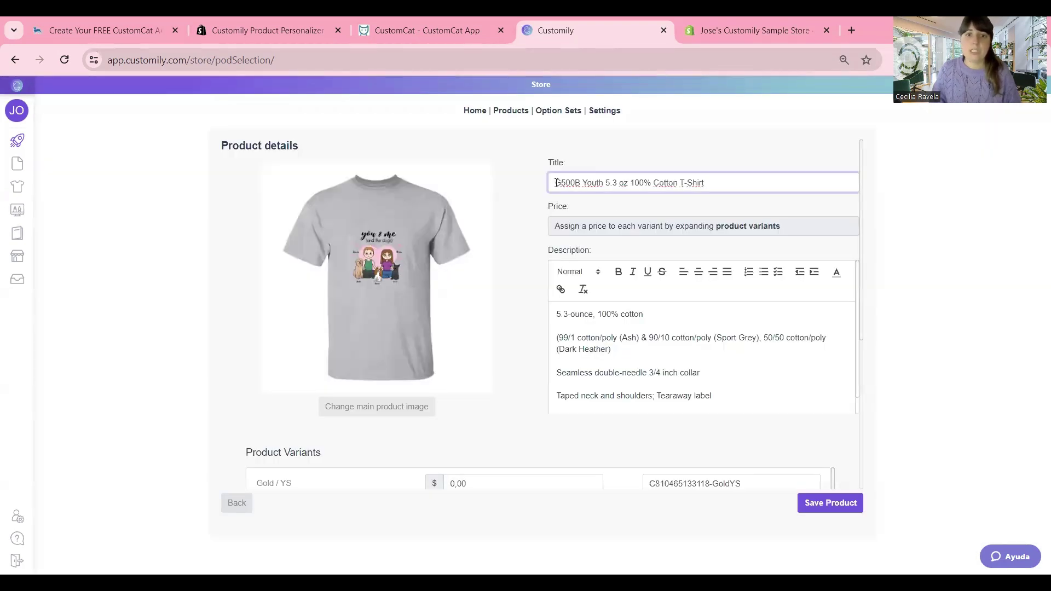
pyautogui.write('Custom')
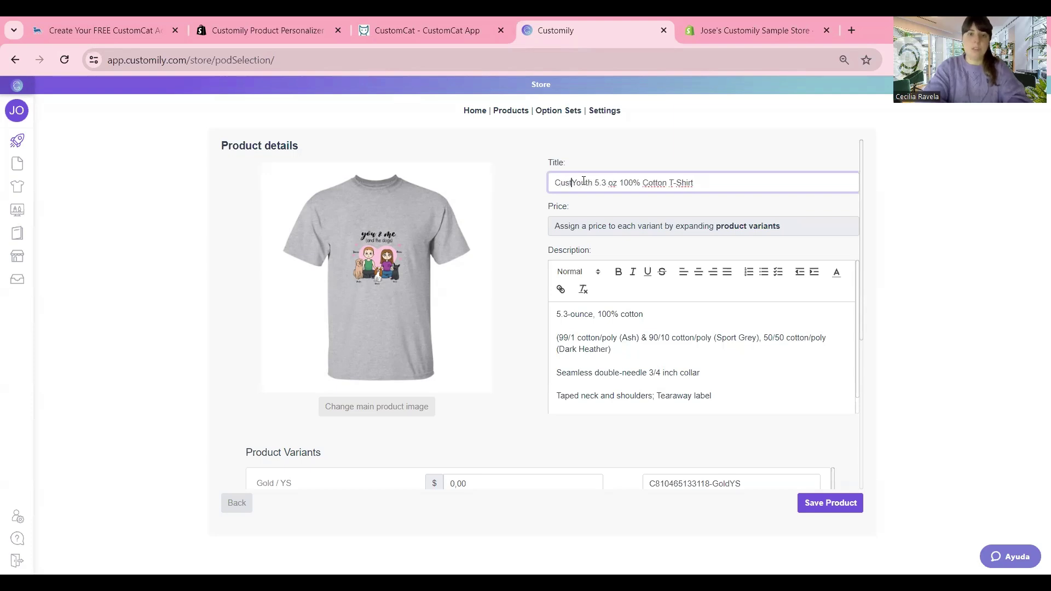
pyautogui.press('Delete')
pyautogui.press('Delete')
pyautogui.press('Delete')
pyautogui.press('Delete')
pyautogui.press('Delete')
pyautogui.press('Delete')
pyautogui.press('Delete')
pyautogui.press('Delete')
pyautogui.press('Delete')
pyautogui.press('Delete')
pyautogui.press('Delete')
pyautogui.press('Delete')
pyautogui.press('Delete')
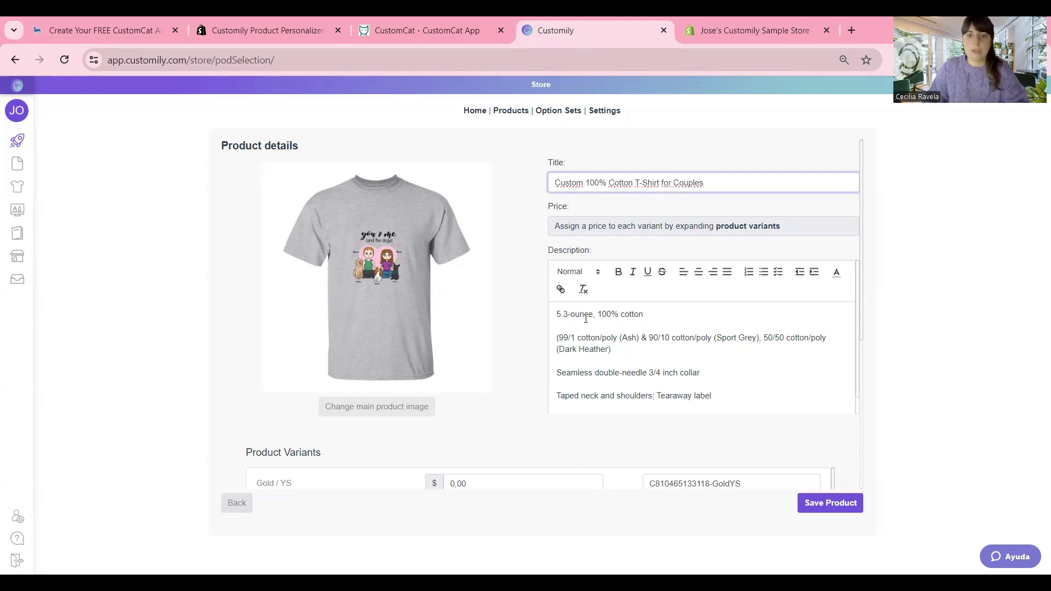
pyautogui.scroll(-1, 586, 319)
pyautogui.scroll(-3, 463, 453)
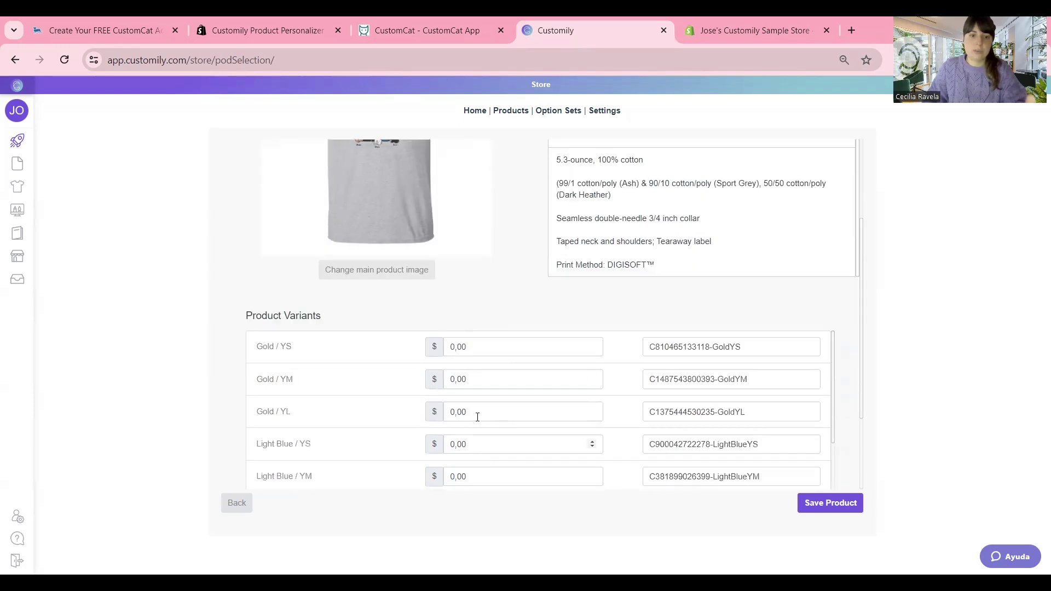
# Step: Set the Gold YS, YM and YL variant prices to 12
pyautogui.doubleClick(471, 351)
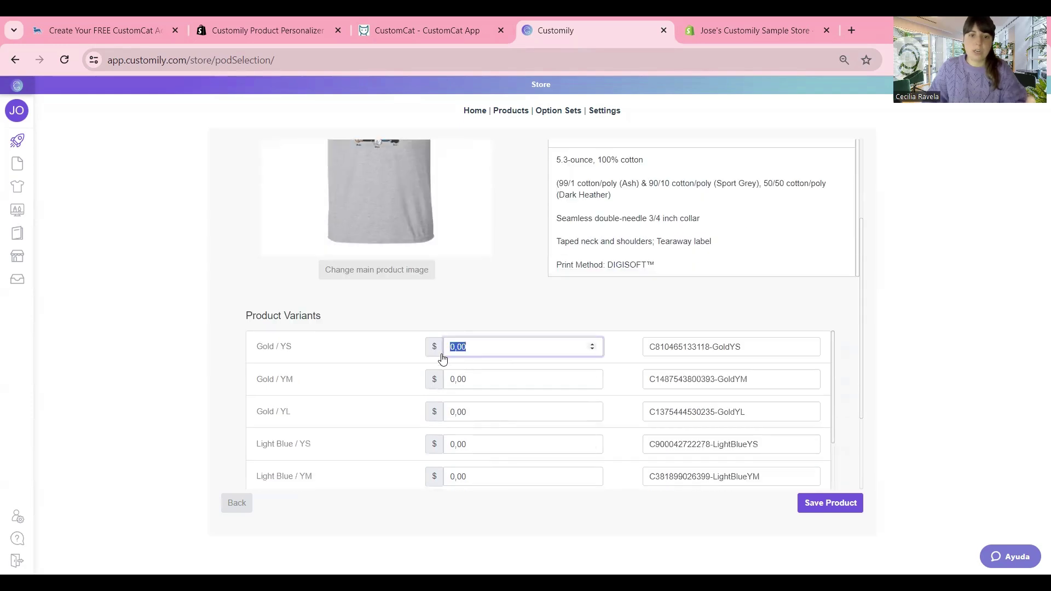
pyautogui.click(562, 365)
pyautogui.scroll(-8, 521, 365)
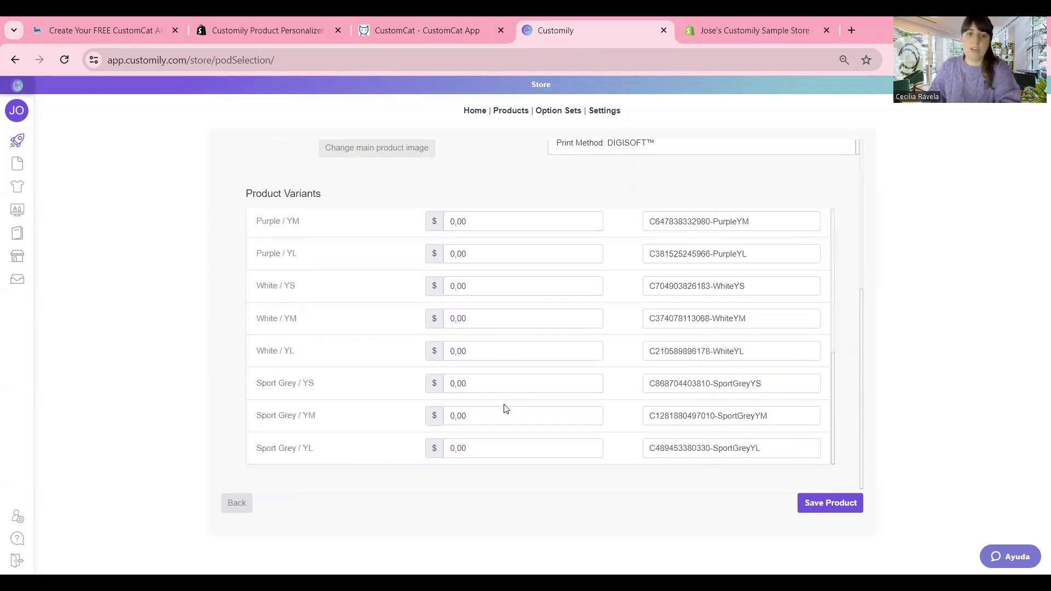
pyautogui.scroll(6, 504, 399)
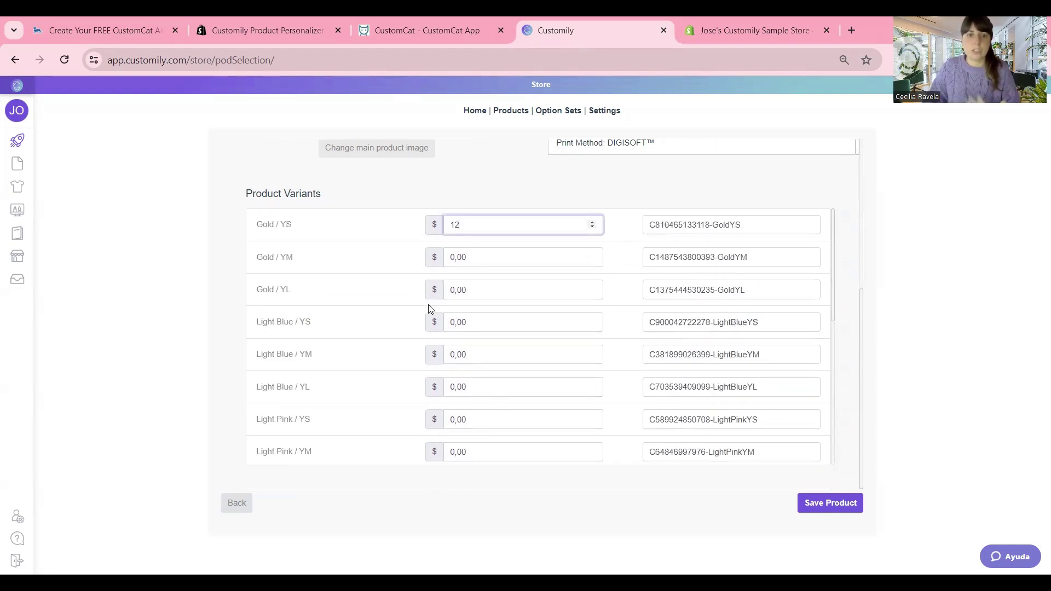
pyautogui.doubleClick(484, 256)
pyautogui.write('12')
pyautogui.doubleClick(496, 291)
pyautogui.write('1')
# Step: Set the Light Blue YS, YM and YL prices to 12 and save the product
pyautogui.doubleClick(470, 321)
pyautogui.write('12')
pyautogui.doubleClick(472, 355)
pyautogui.write('12')
pyautogui.doubleClick(464, 387)
pyautogui.write('12')
pyautogui.scroll(5, 493, 351)
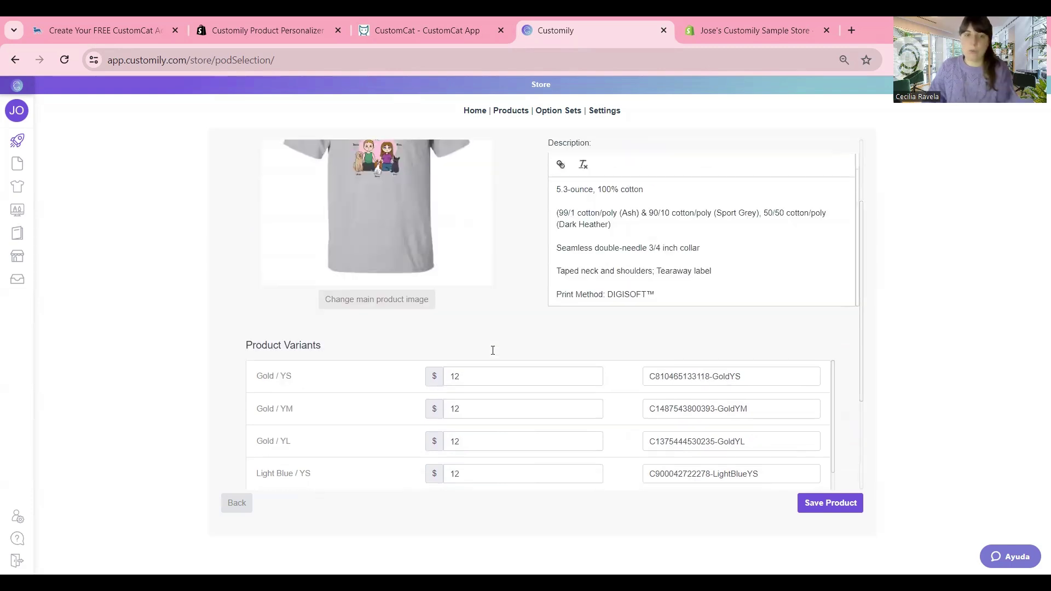
pyautogui.click(838, 502)
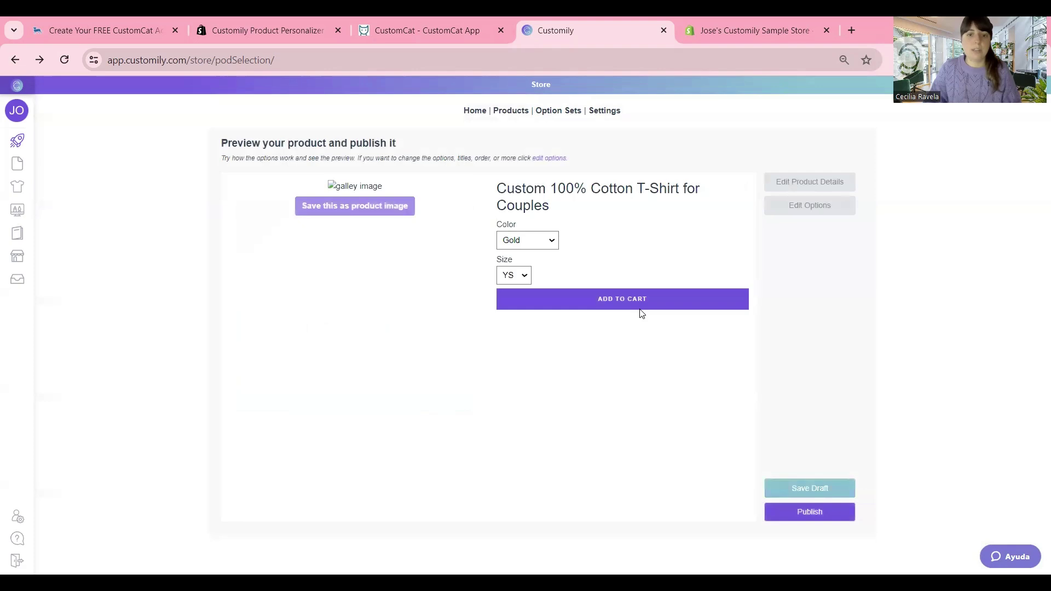
# Step: Publish the couples T-shirt to Shopify and review its live storefront page and personalisation options
pyautogui.click(640, 308)
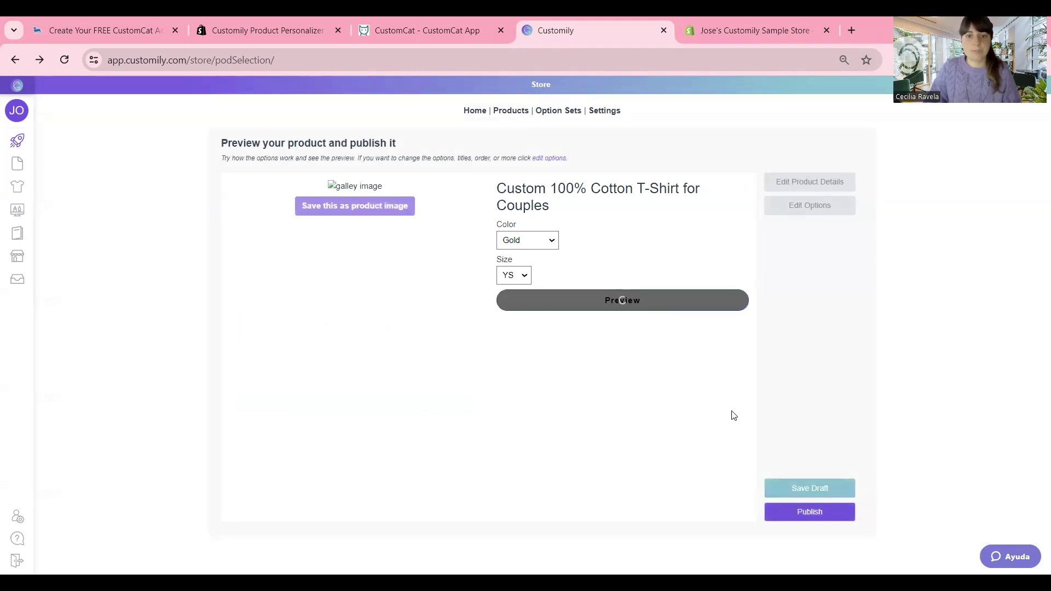
pyautogui.click(808, 518)
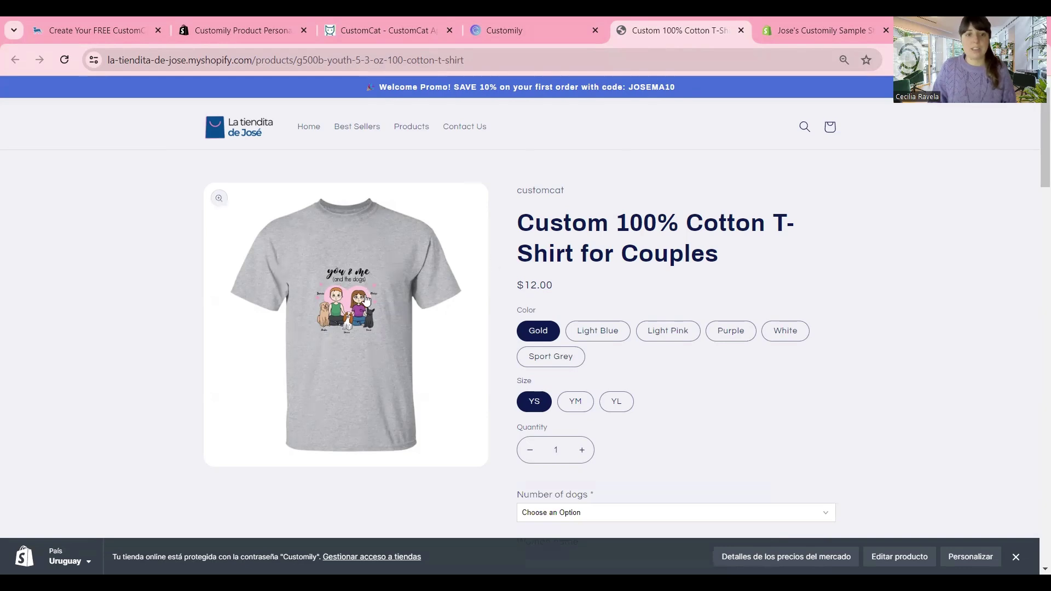
pyautogui.scroll(-4, 605, 235)
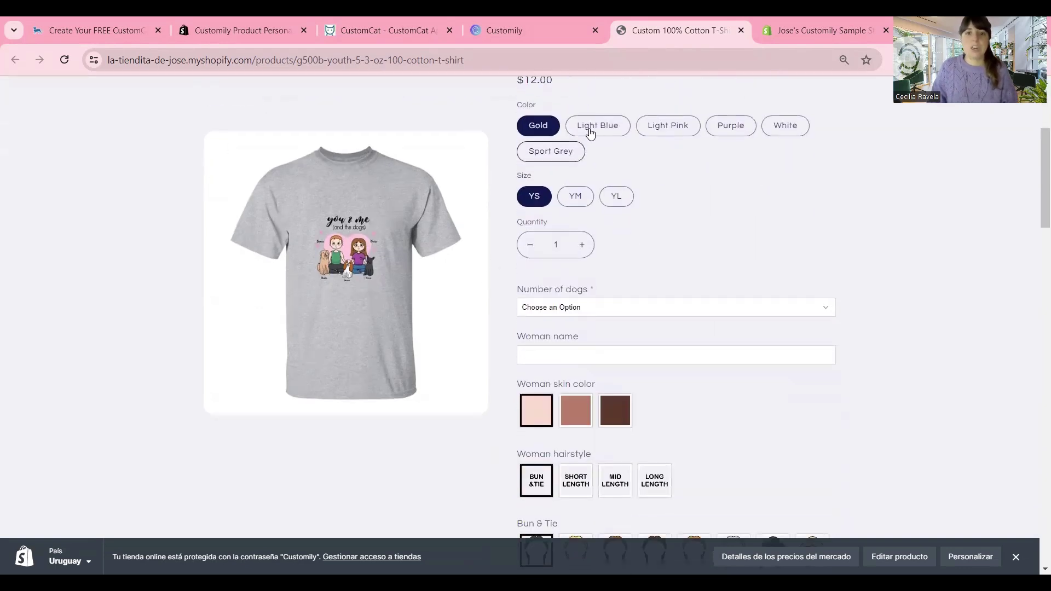
pyautogui.scroll(3, 711, 175)
pyautogui.scroll(-3, 610, 301)
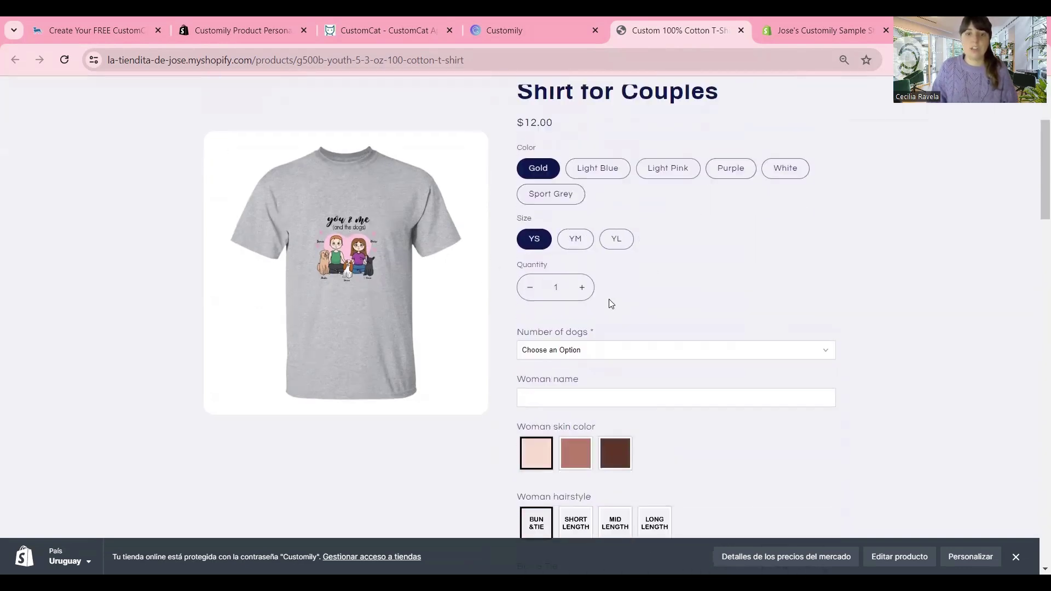
pyautogui.scroll(-5, 591, 312)
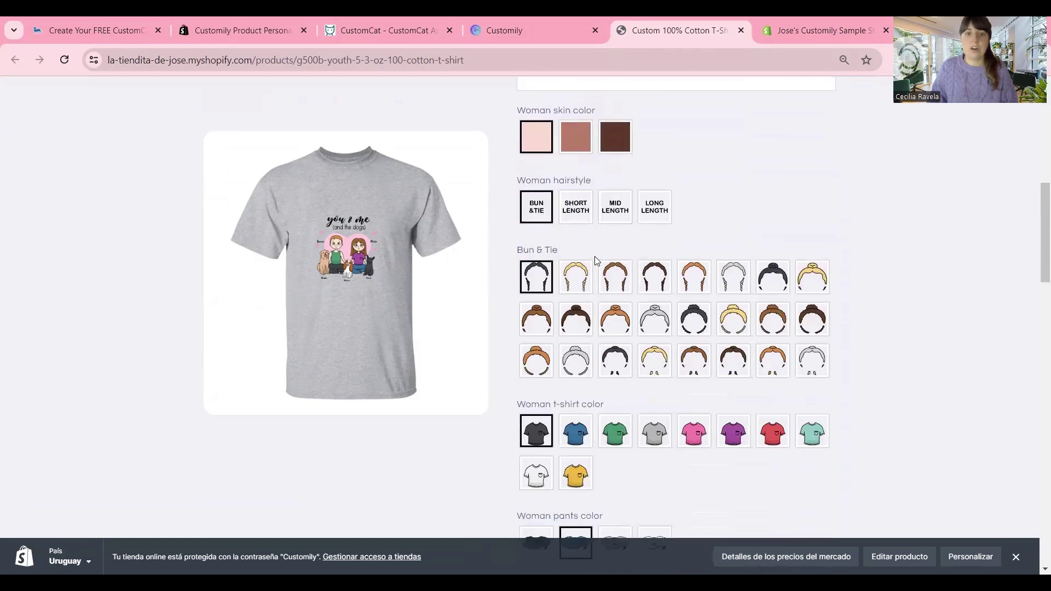
pyautogui.scroll(-12, 646, 307)
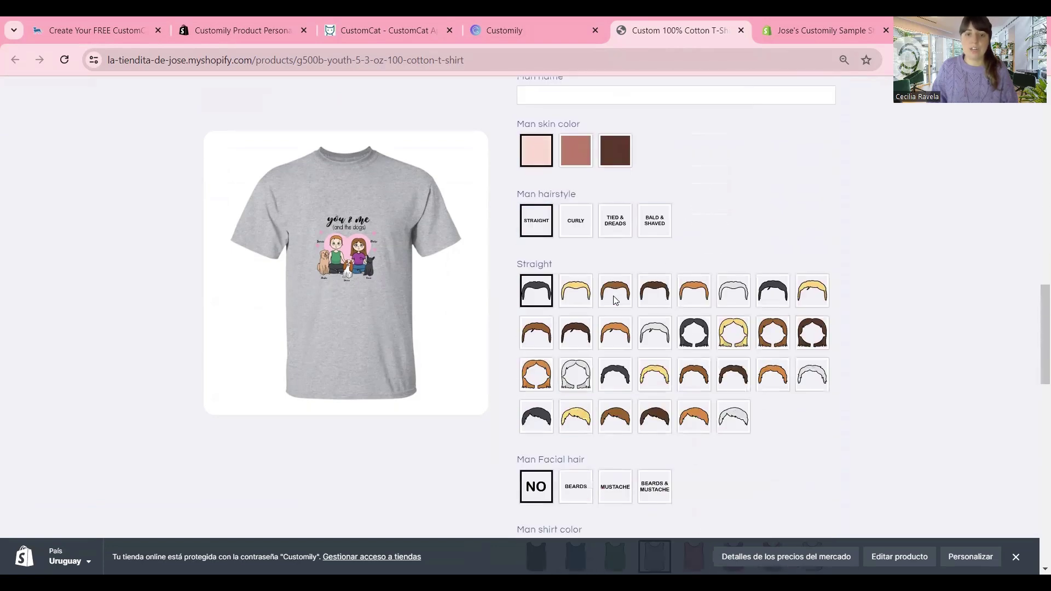
pyautogui.scroll(-7, 603, 328)
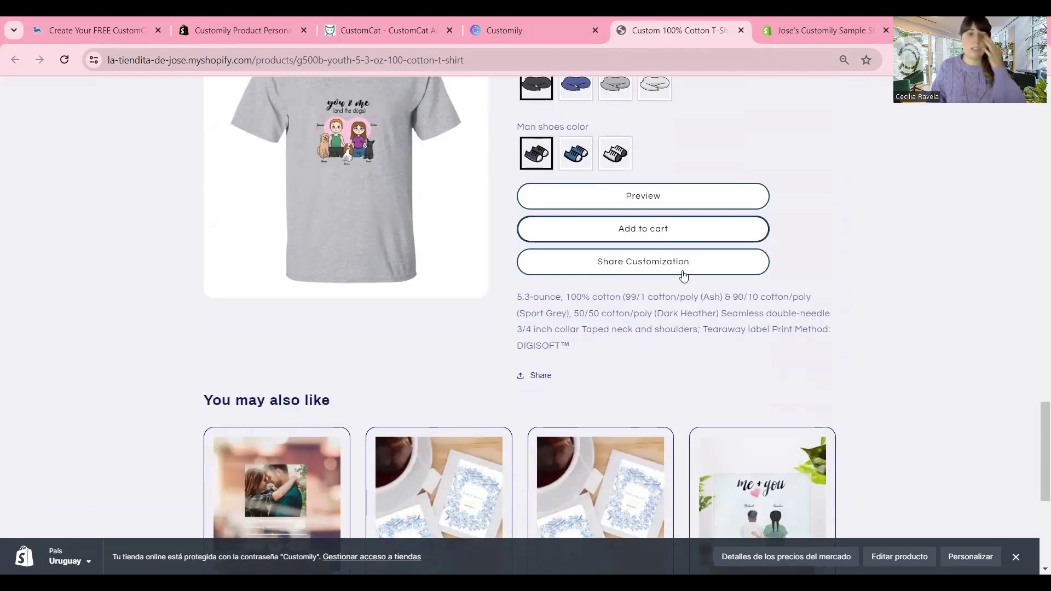
pyautogui.scroll(1, 547, 323)
pyautogui.scroll(12, 520, 322)
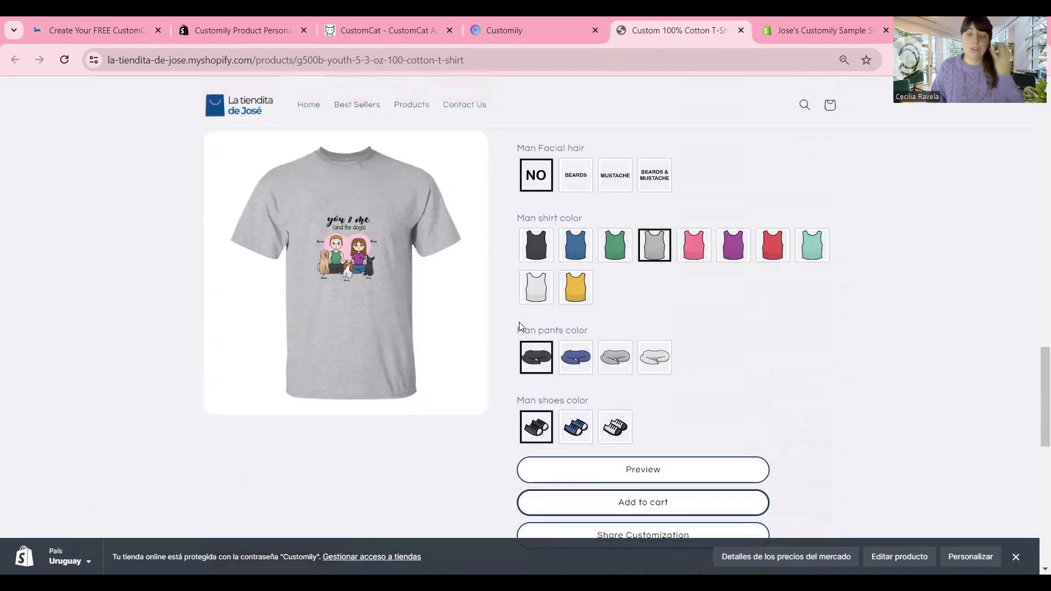
pyautogui.scroll(10, 611, 319)
# Step: Sort the Shopify admin products by creation date, newest first
pyautogui.click(800, 32)
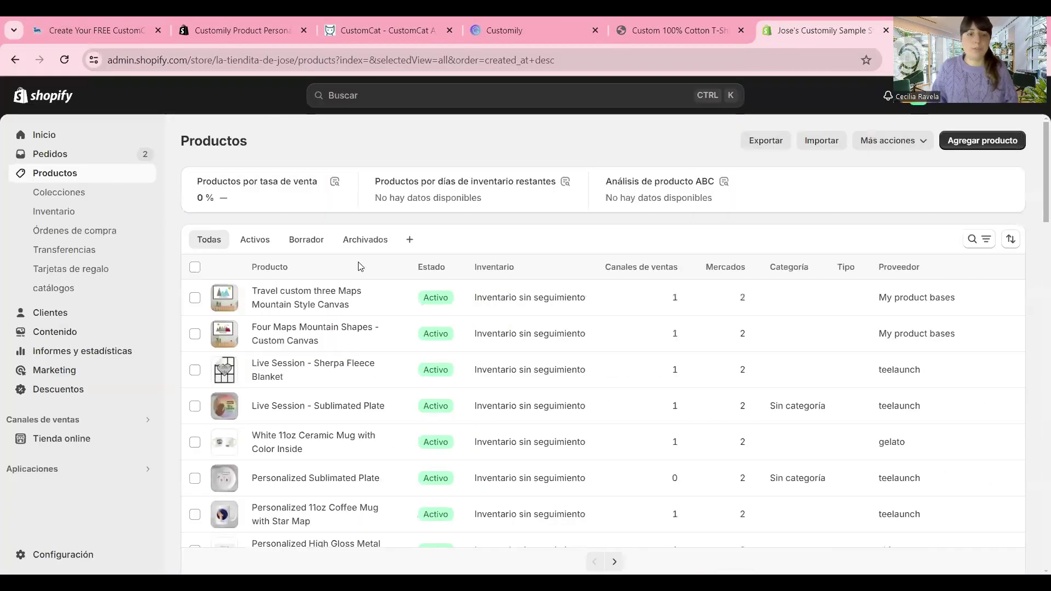
pyautogui.click(1011, 239)
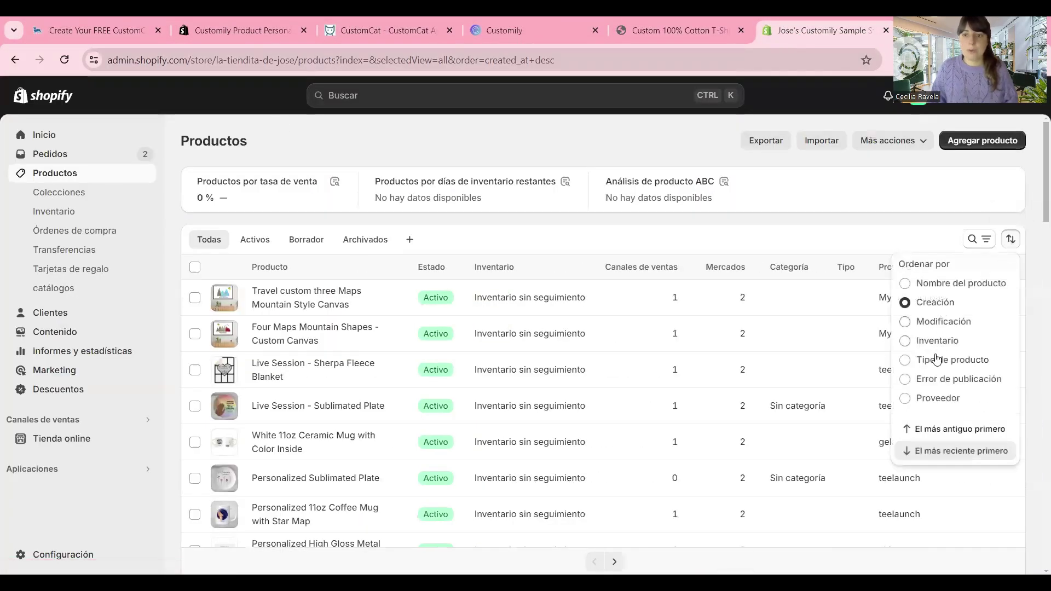
pyautogui.click(956, 448)
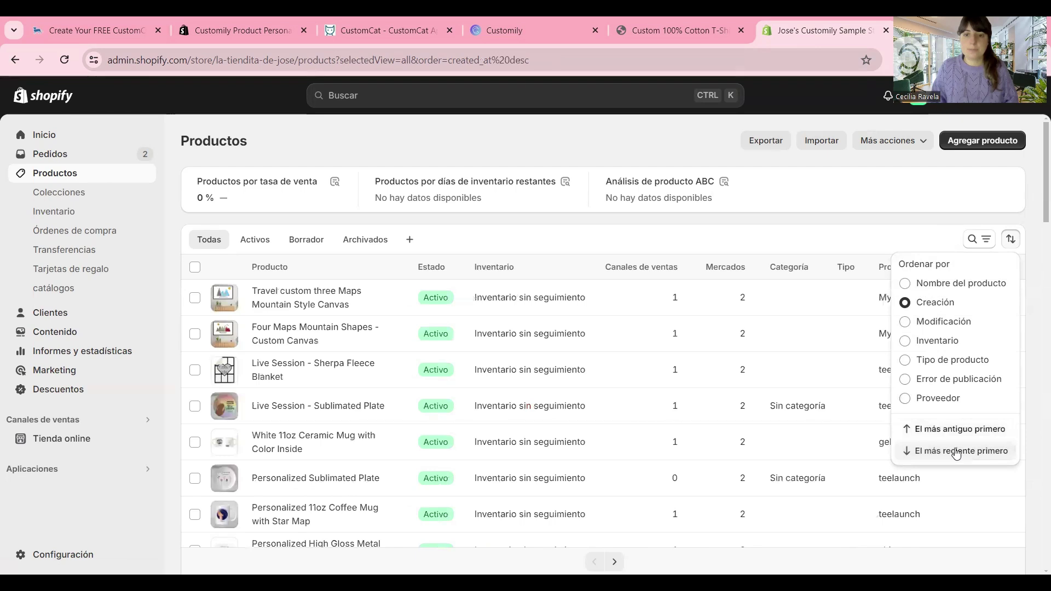
pyautogui.click(509, 225)
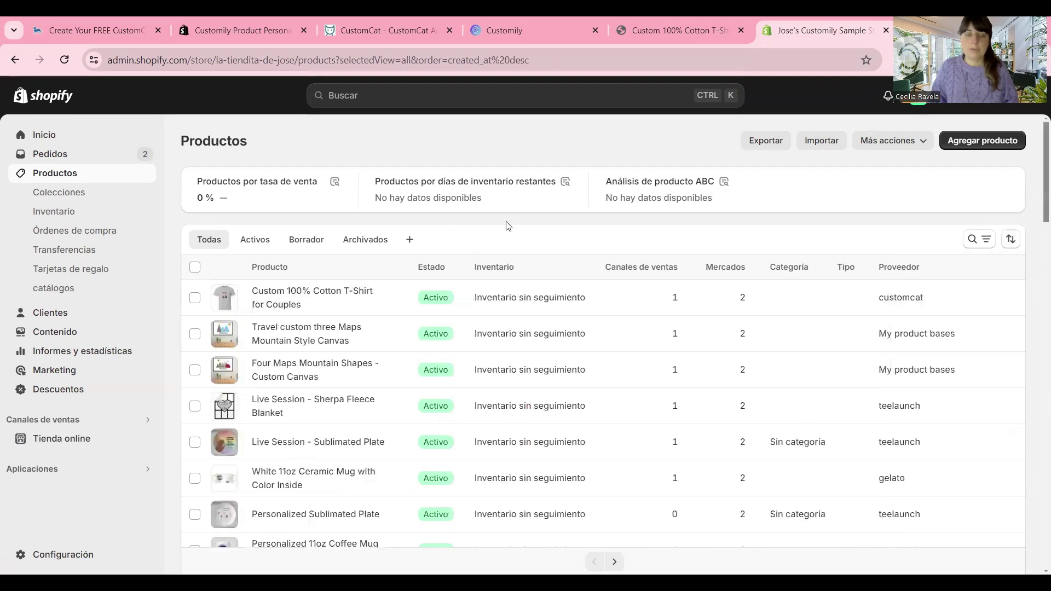
# Step: Check the couples T-shirt is Active with Gold and Light Blue priced 12,00, then return to Products
pyautogui.click(273, 307)
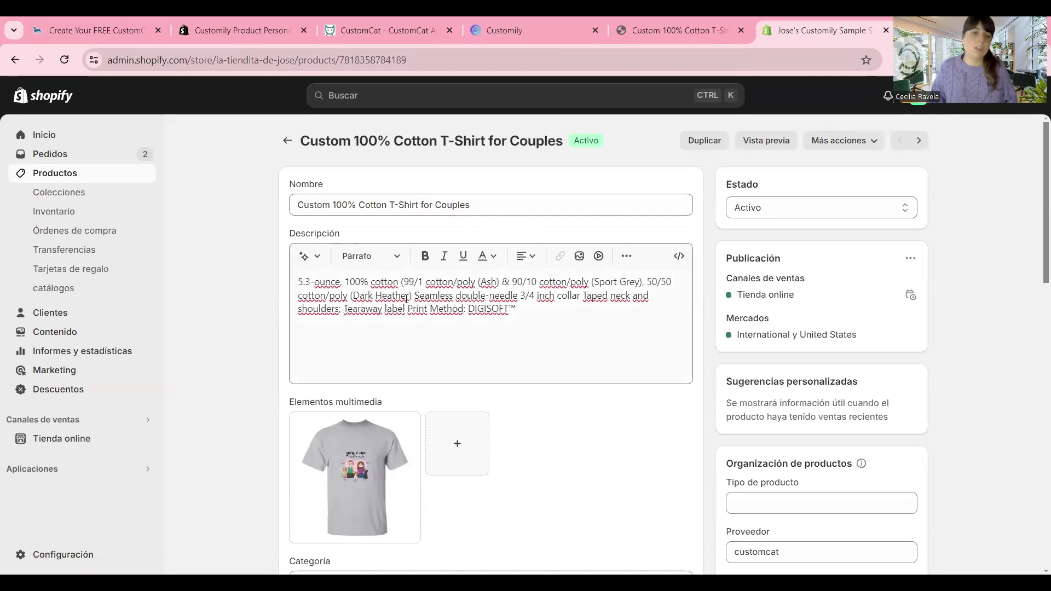
pyautogui.scroll(-3, 433, 307)
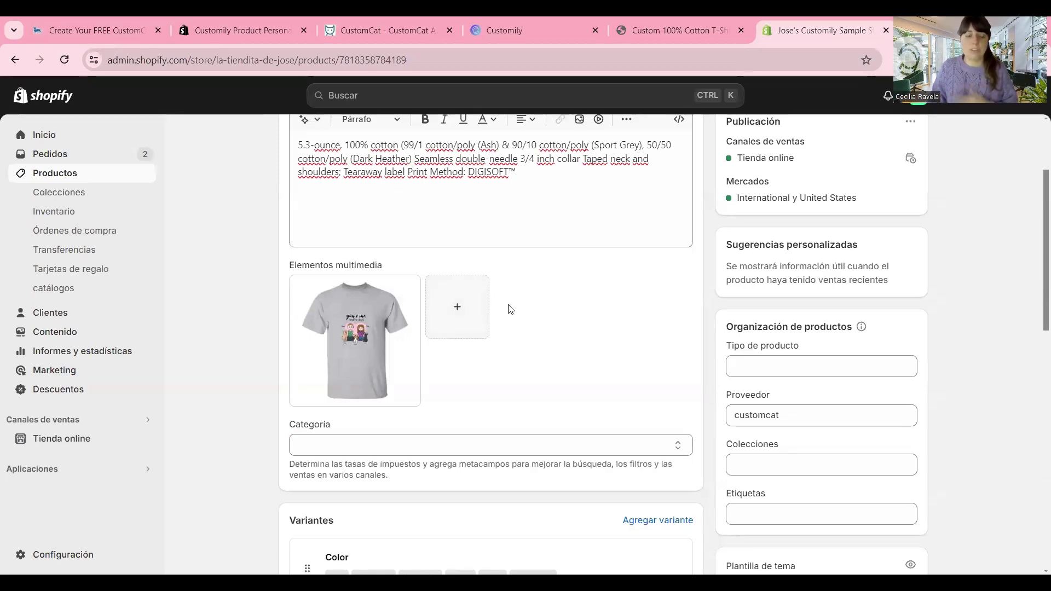
pyautogui.scroll(-5, 512, 309)
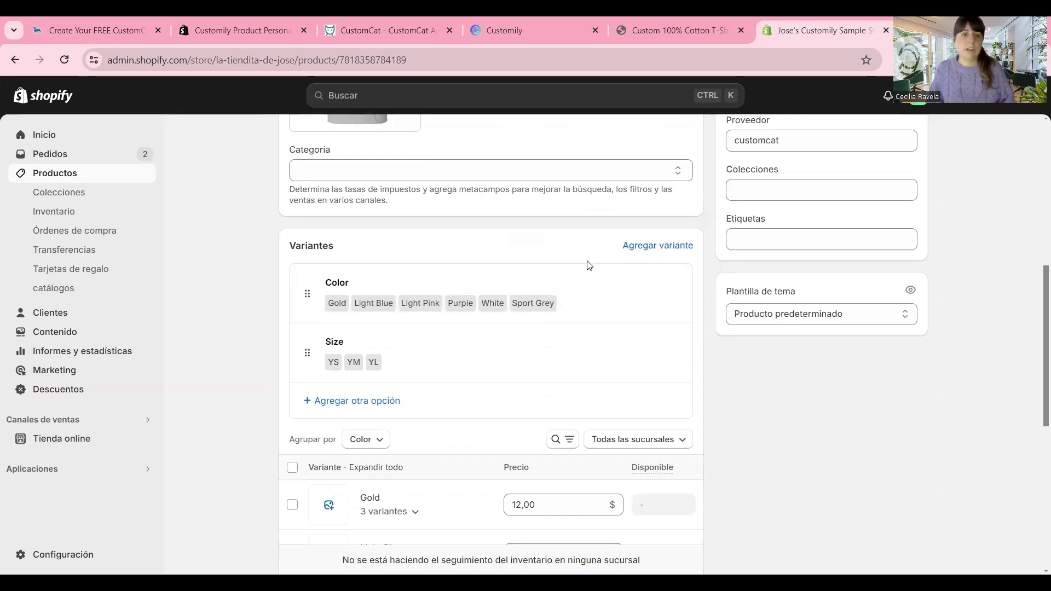
pyautogui.scroll(-7, 586, 263)
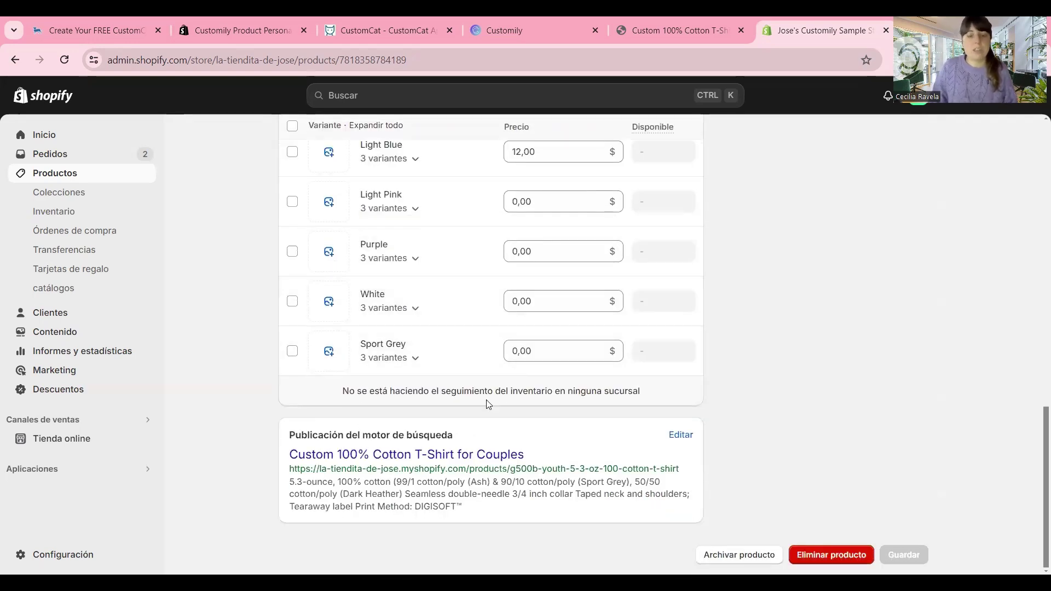
pyautogui.scroll(12, 487, 404)
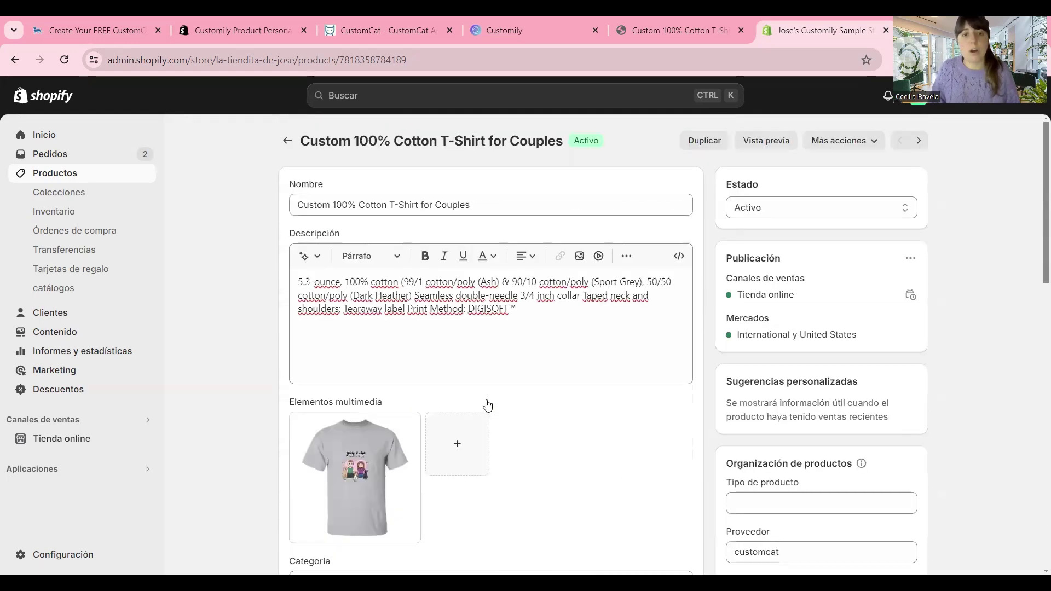
pyautogui.click(68, 180)
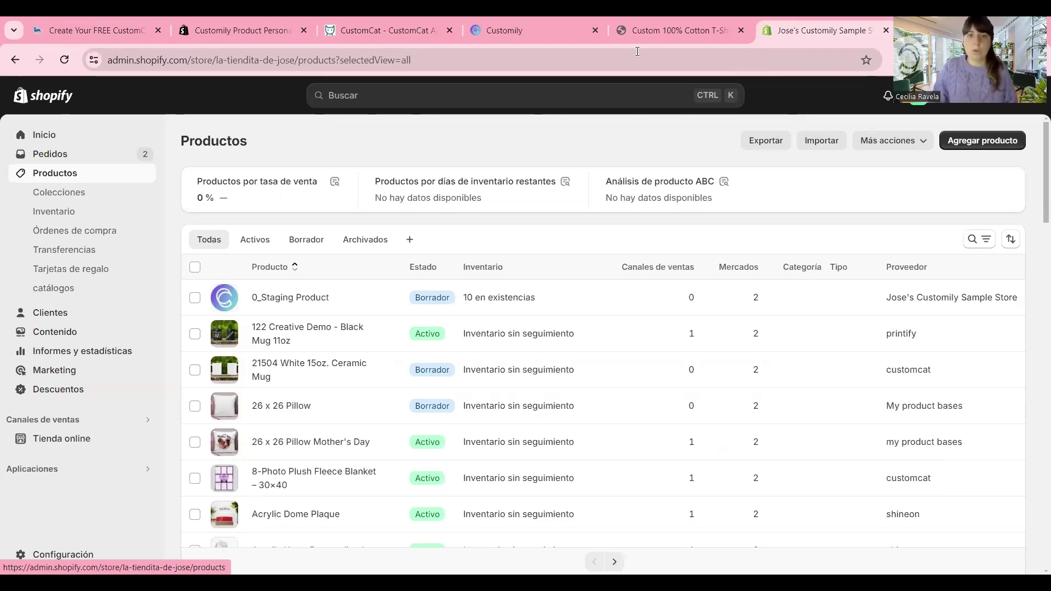
# Step: Close the T-shirt storefront tab and start a new product from Customily's start page
pyautogui.click(651, 30)
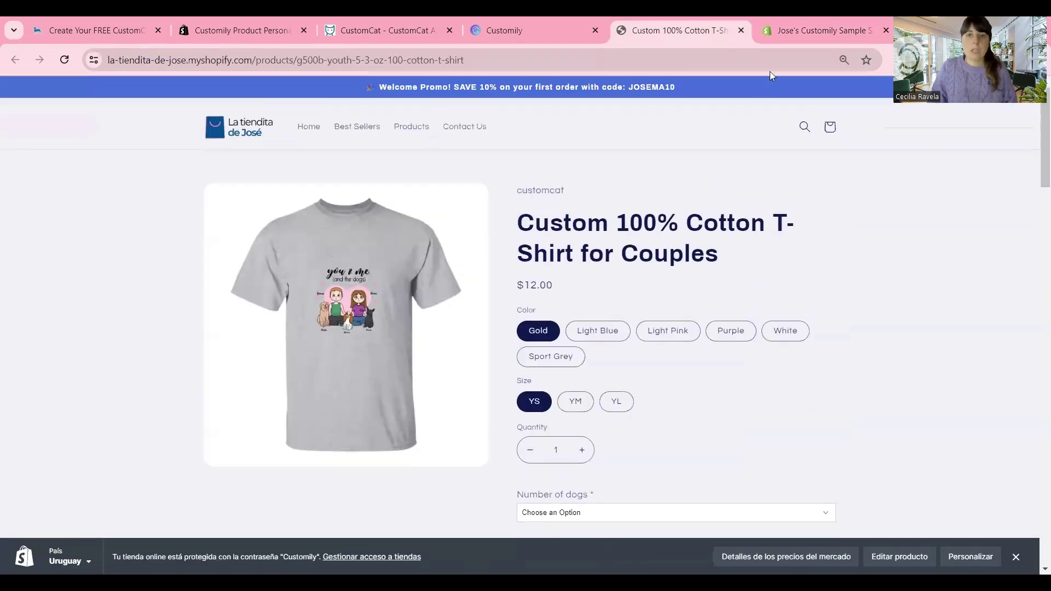
pyautogui.click(742, 31)
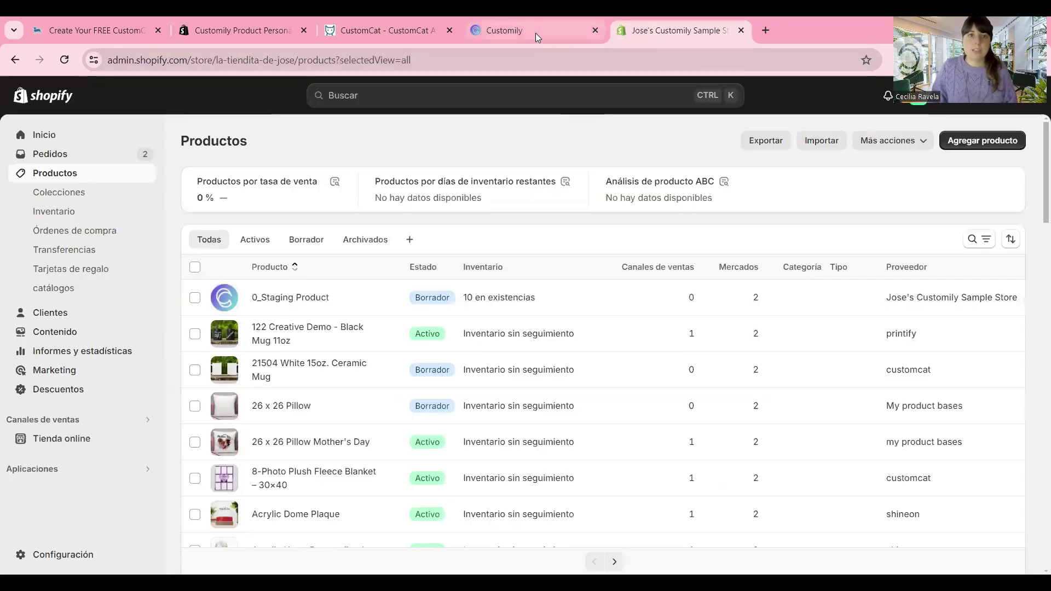
pyautogui.click(535, 33)
pyautogui.click(50, 141)
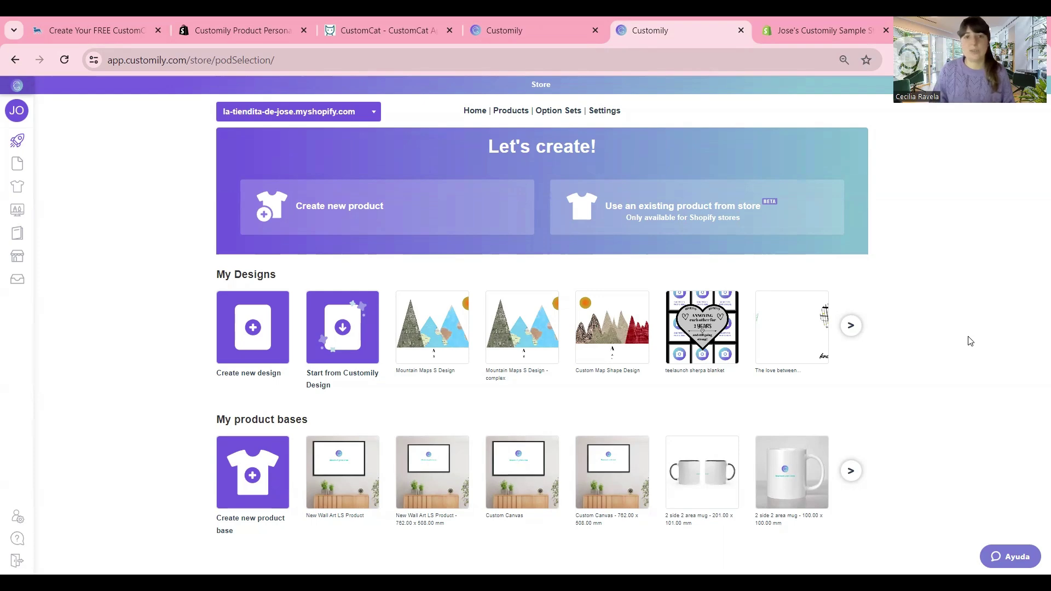
pyautogui.click(354, 212)
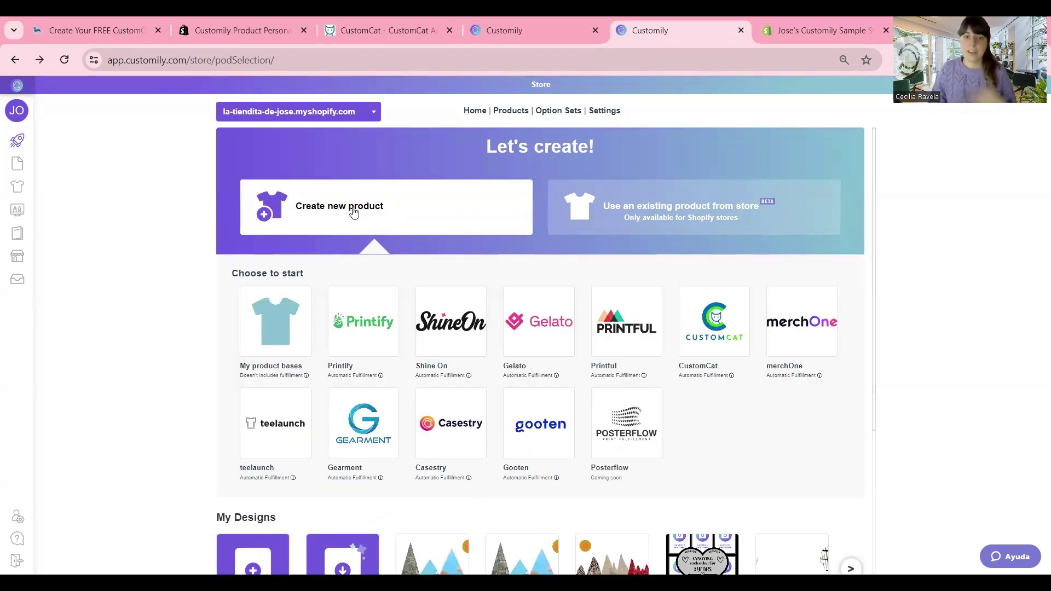
# Step: Pick the CustomCat Premium Mink Sherpa Blanket 60×80 via a 'blank' catalogue search
pyautogui.click(725, 330)
pyautogui.click(767, 151)
pyautogui.write('blank')
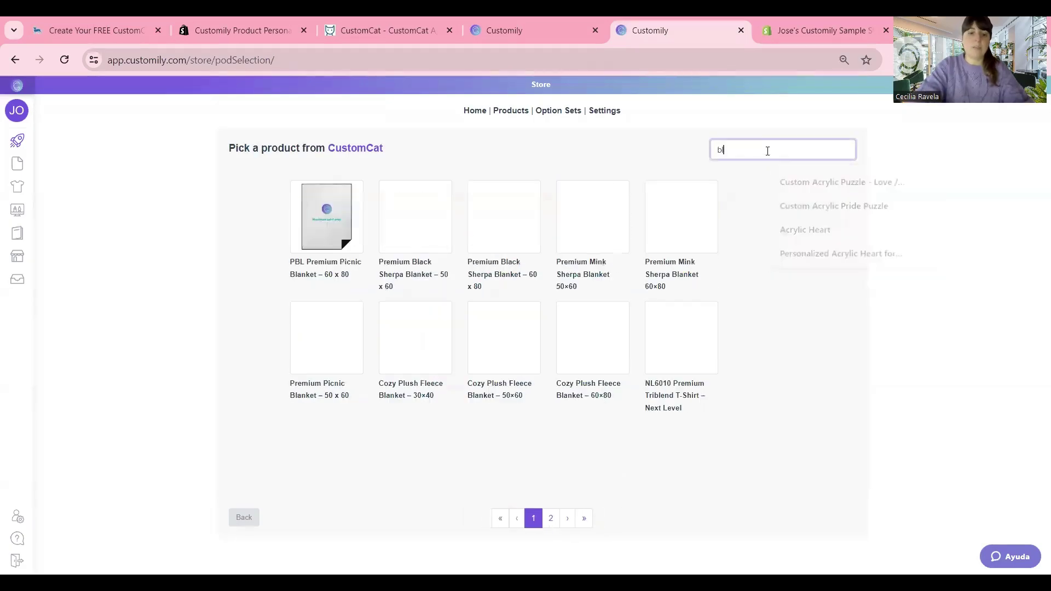
pyautogui.click(400, 219)
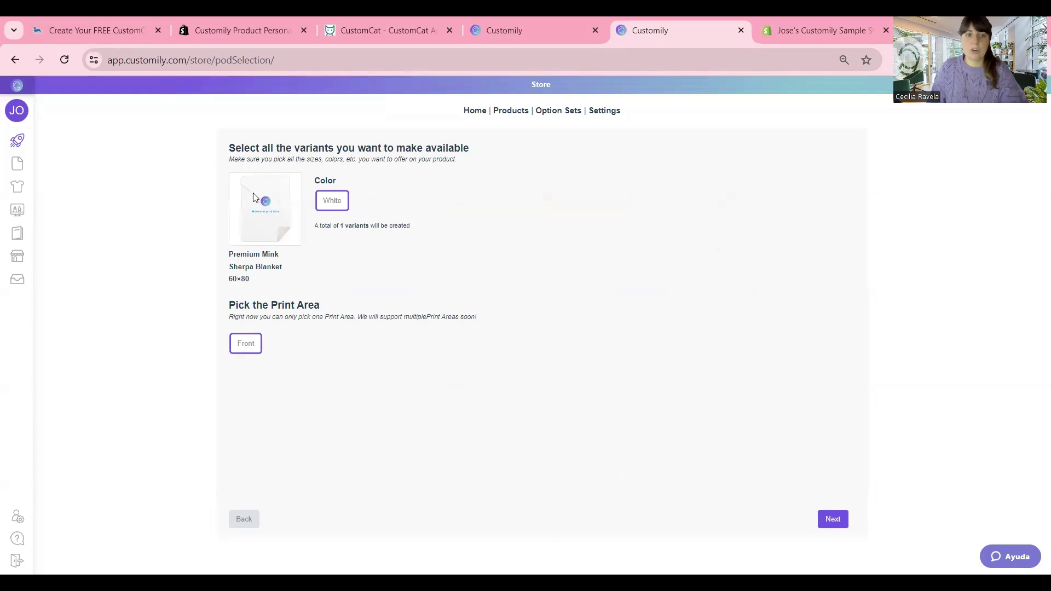
pyautogui.click(831, 518)
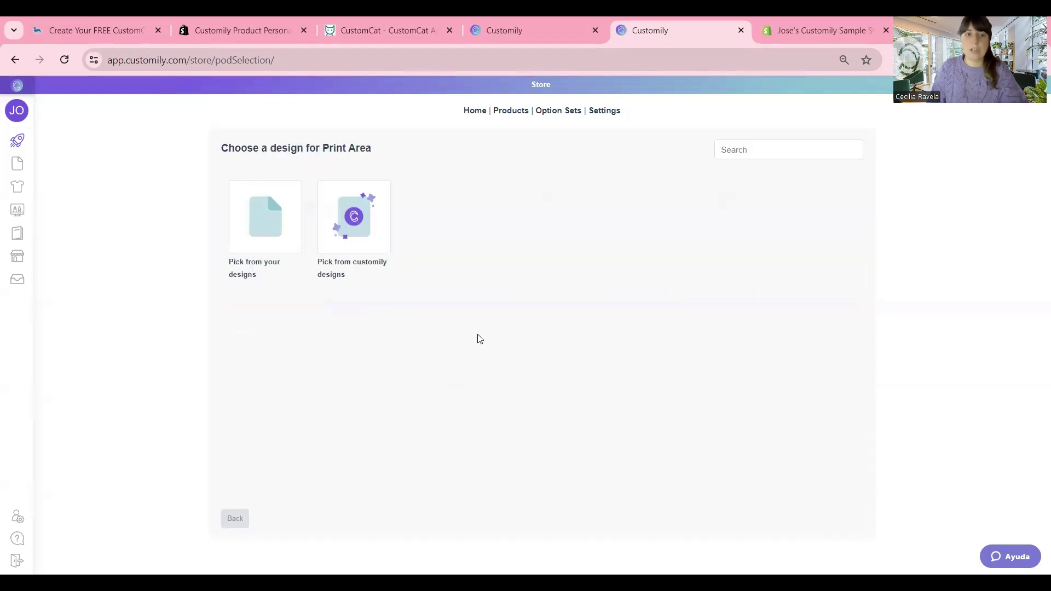
# Step: Apply the Pride 'LOVE is love' design from Customily's ready-made designs
pyautogui.click(366, 213)
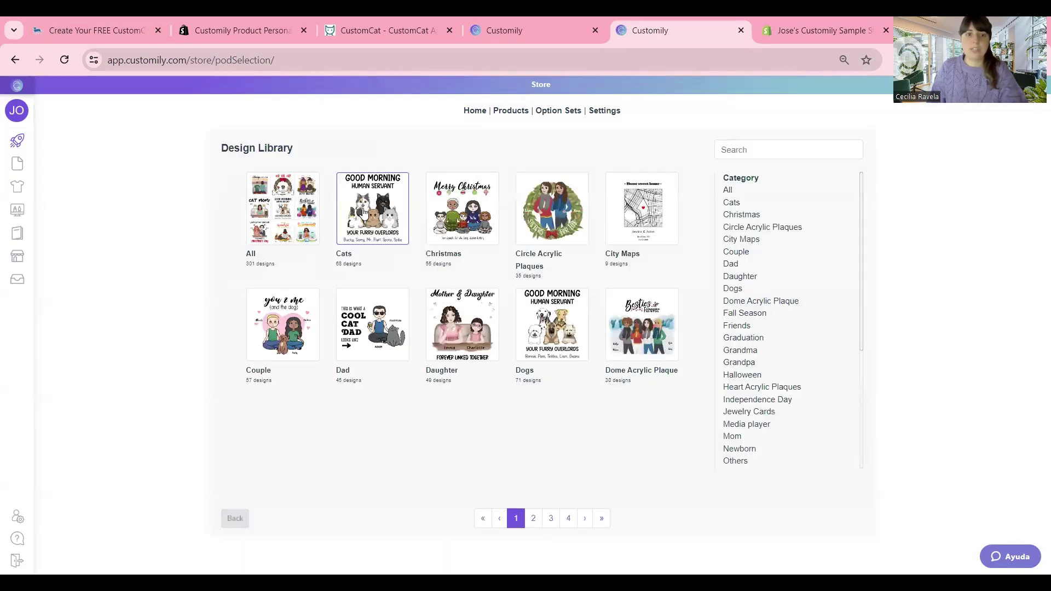
pyautogui.scroll(-4, 779, 265)
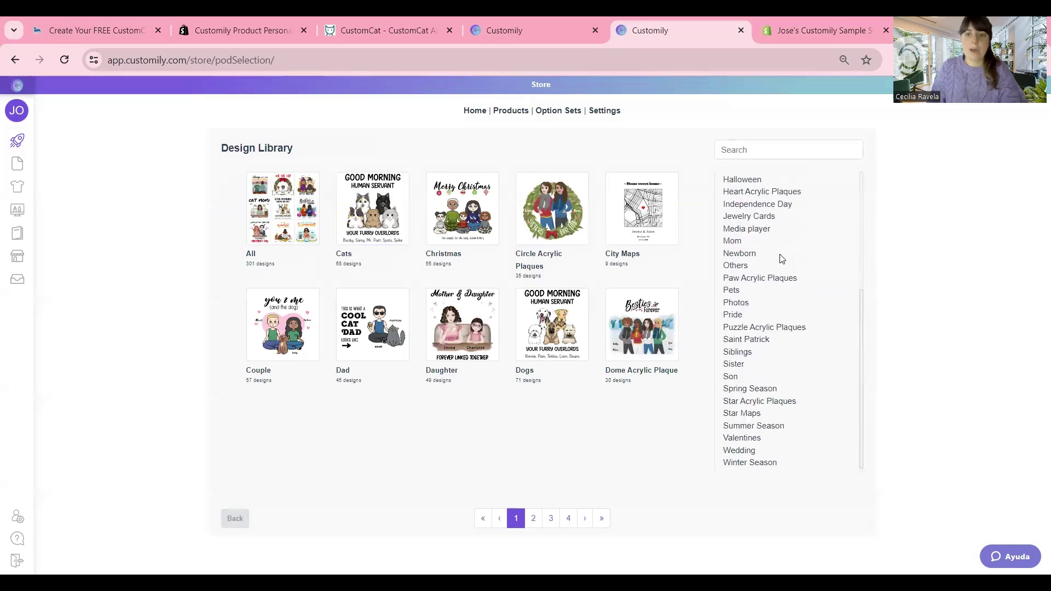
pyautogui.click(733, 315)
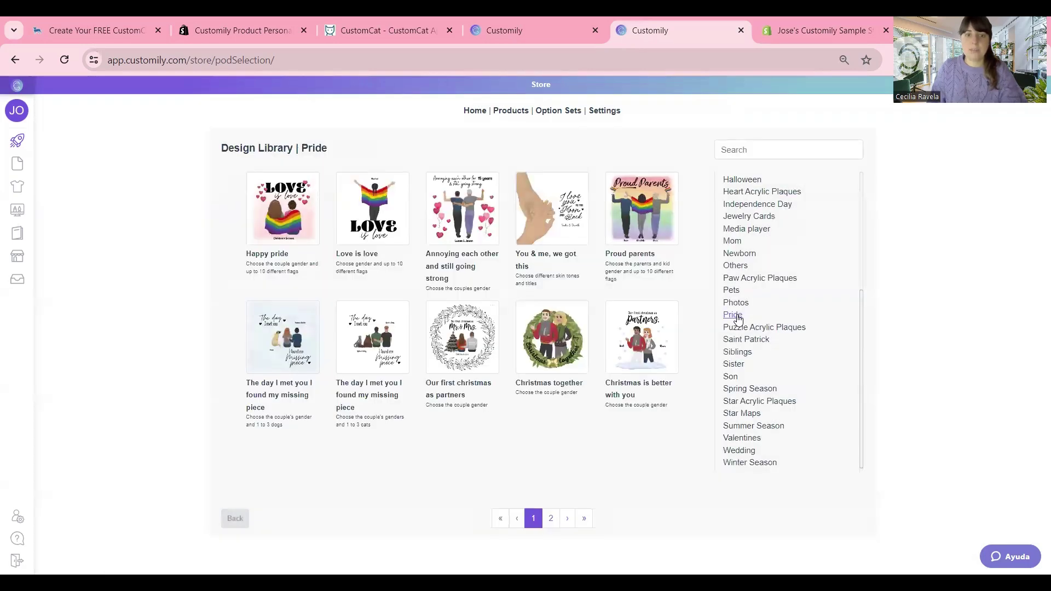
pyautogui.click(274, 220)
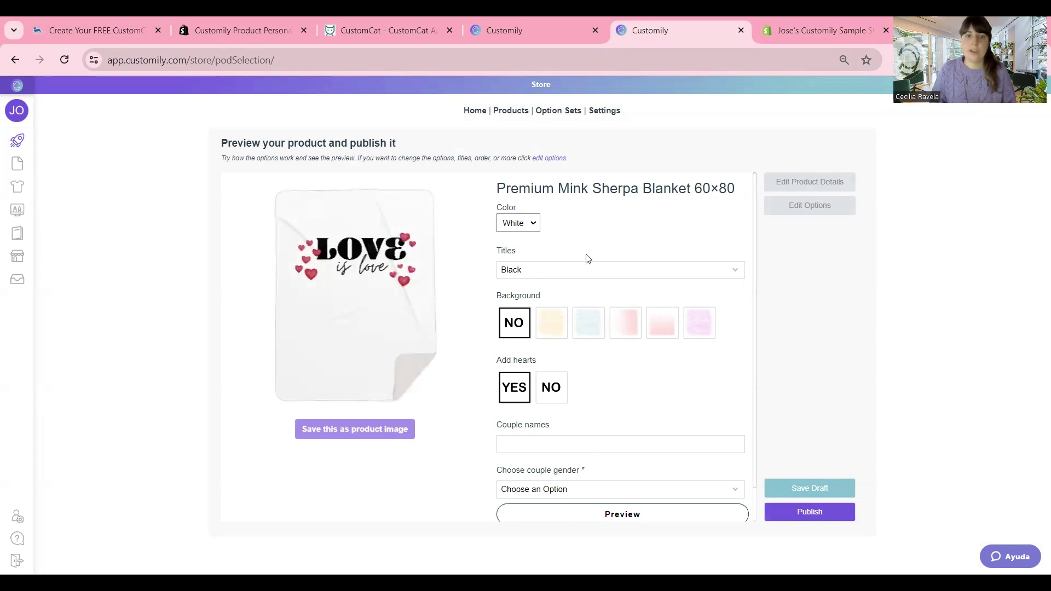
# Step: Give the blanket a purple background, sample couple names and a two-women couple
pyautogui.scroll(-1, 551, 284)
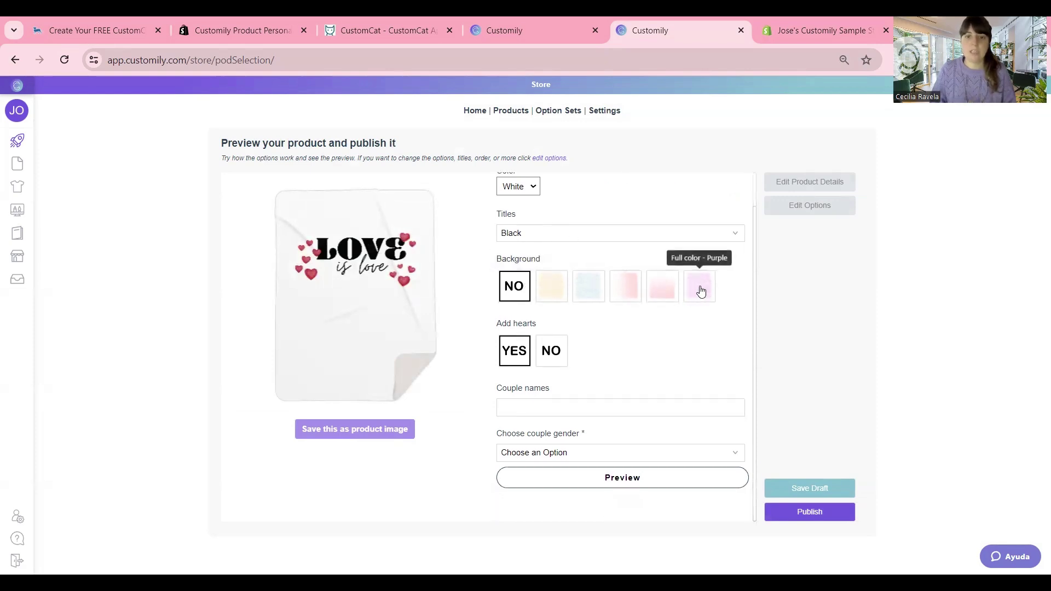
pyautogui.click(561, 294)
pyautogui.click(699, 286)
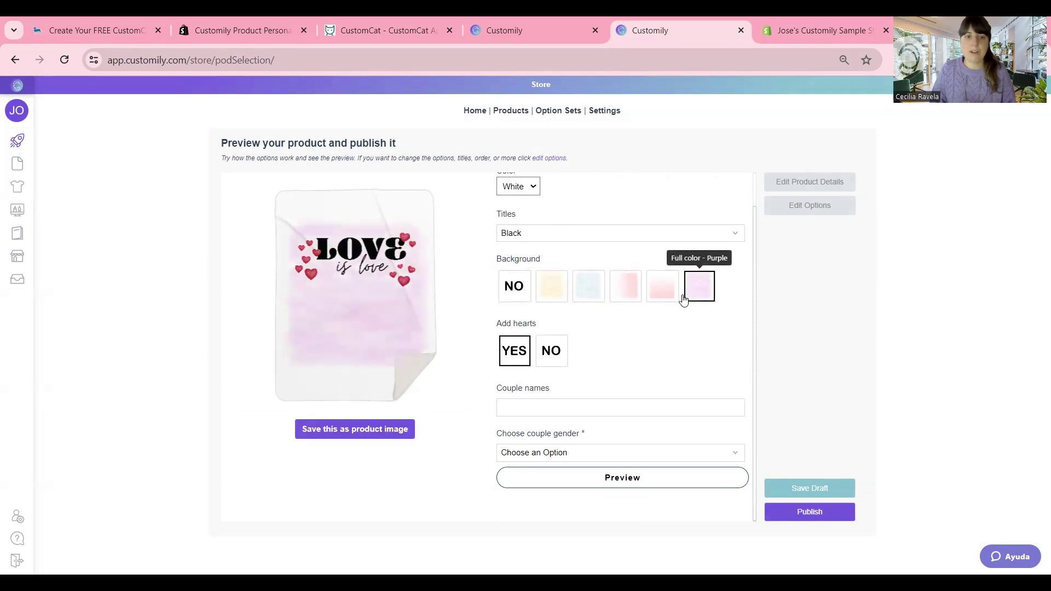
pyautogui.click(545, 408)
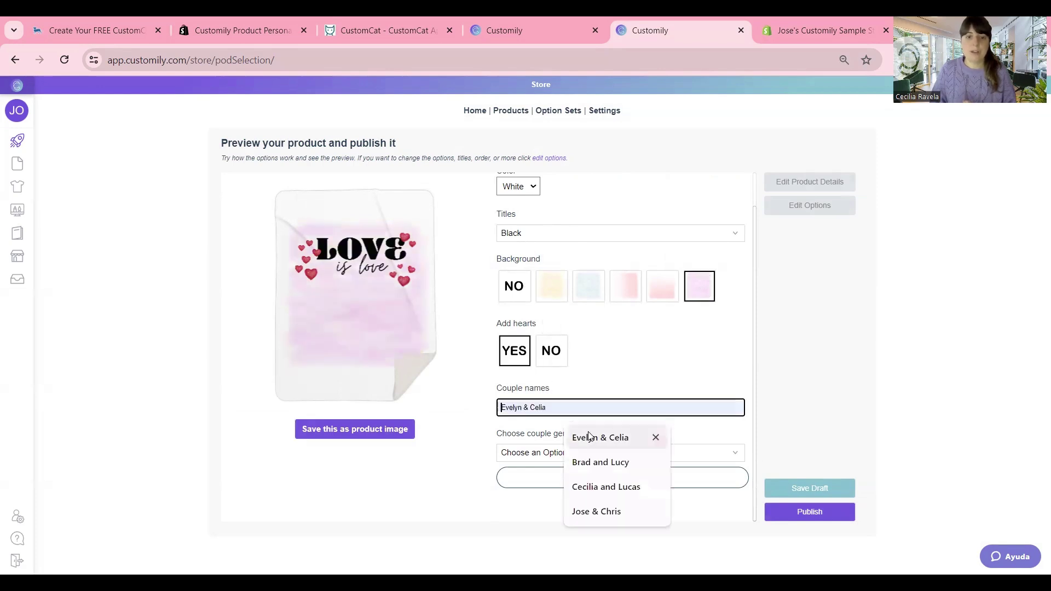
pyautogui.click(608, 438)
pyautogui.click(556, 455)
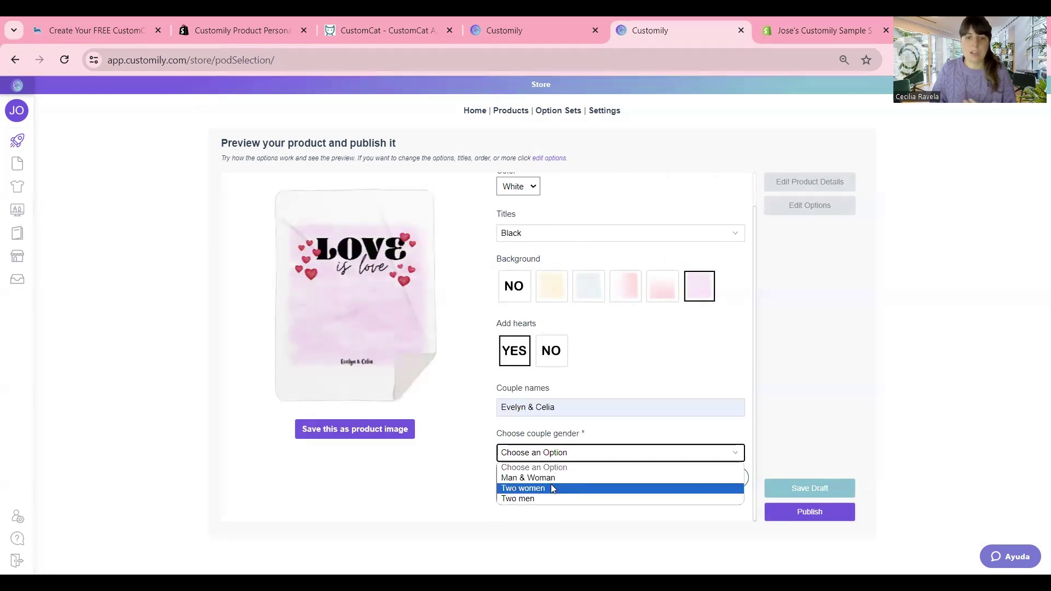
pyautogui.click(552, 484)
# Step: Style the left woman with a brown bun and pink shirt, the right with blonde braids and green
pyautogui.scroll(-3, 587, 343)
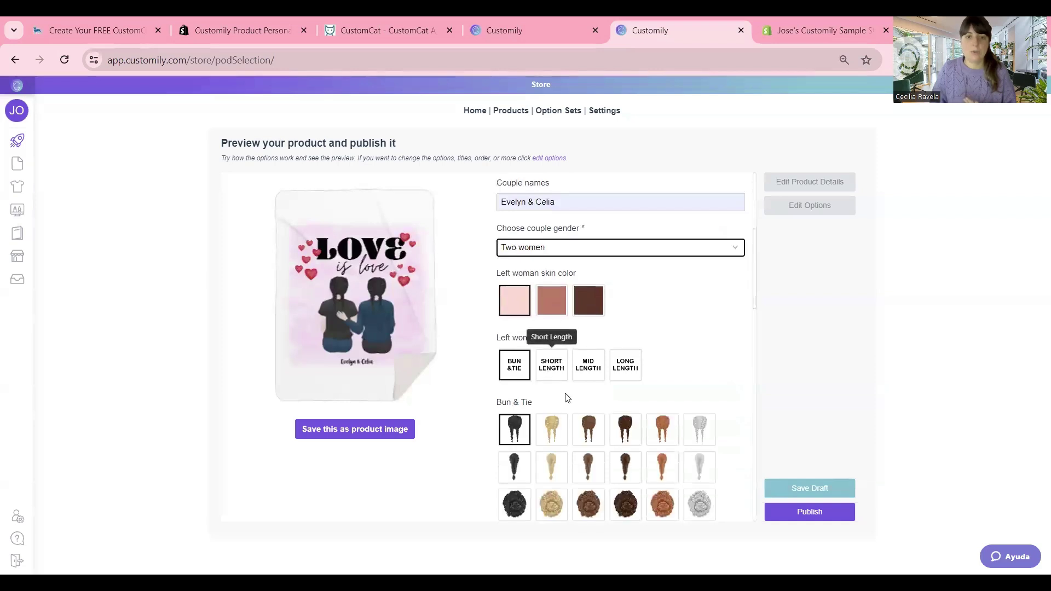
pyautogui.scroll(-1, 569, 410)
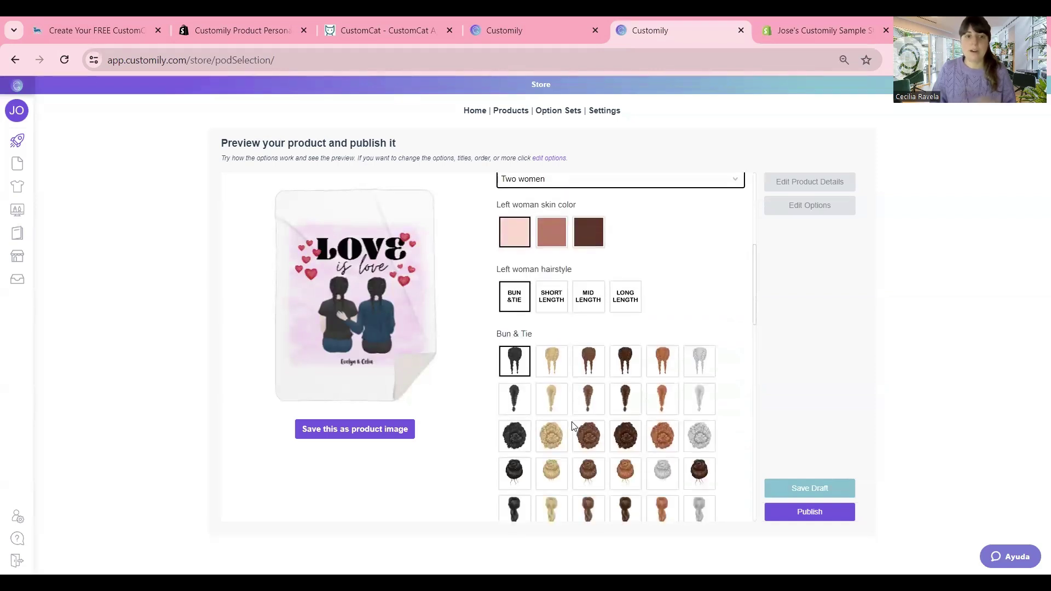
pyautogui.scroll(-1, 597, 396)
pyautogui.scroll(-2, 597, 396)
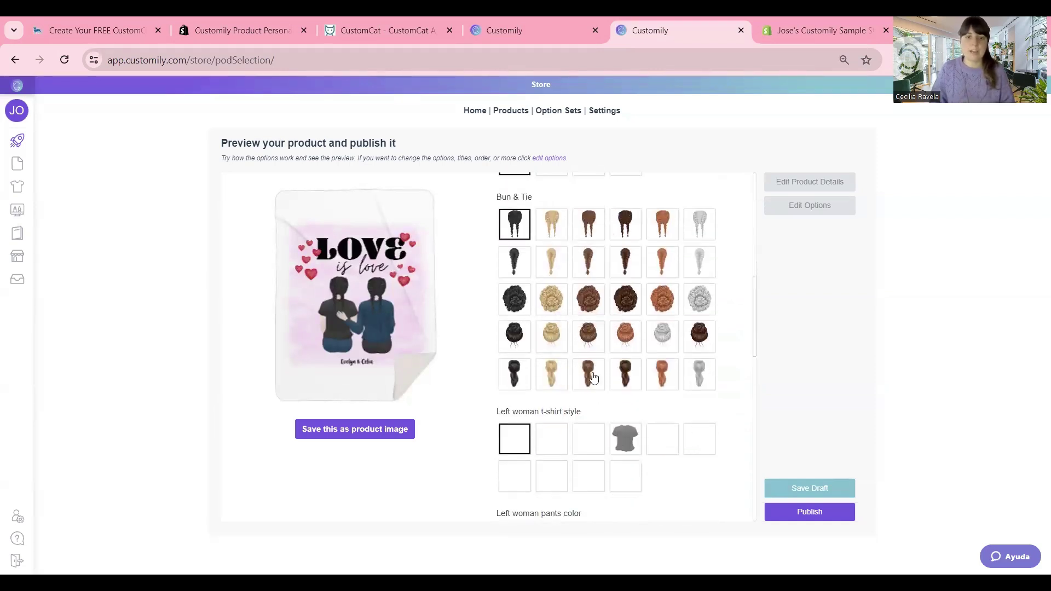
pyautogui.click(589, 337)
pyautogui.click(661, 436)
pyautogui.scroll(-3, 654, 378)
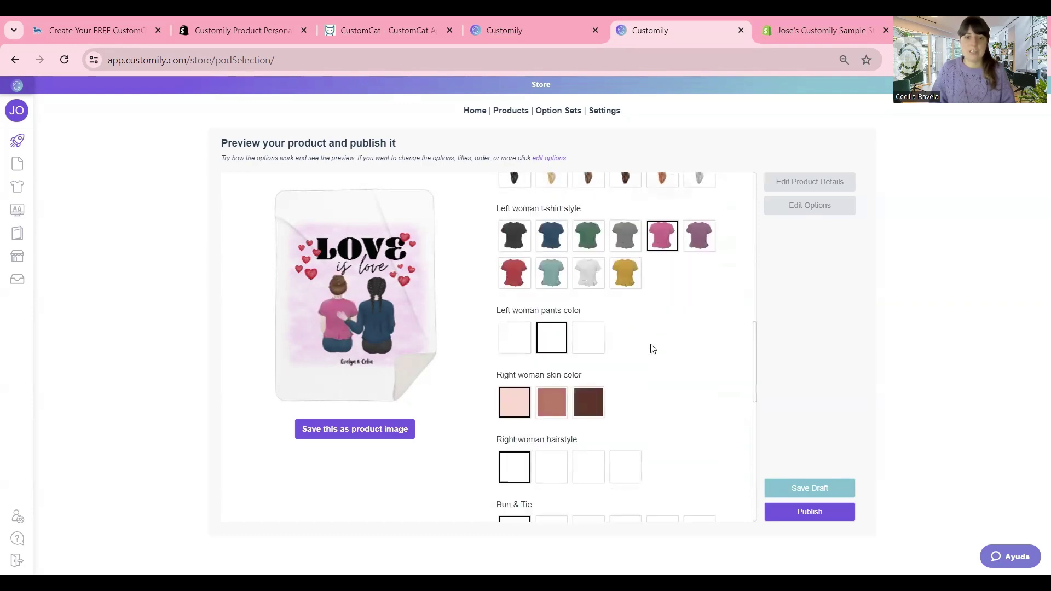
pyautogui.scroll(-2, 570, 369)
pyautogui.click(552, 386)
pyautogui.scroll(-2, 564, 400)
pyautogui.scroll(-3, 566, 405)
pyautogui.click(587, 331)
# Step: Wrap the couple in the rainbow Pride flag and save the design as the product image
pyautogui.scroll(-1, 586, 351)
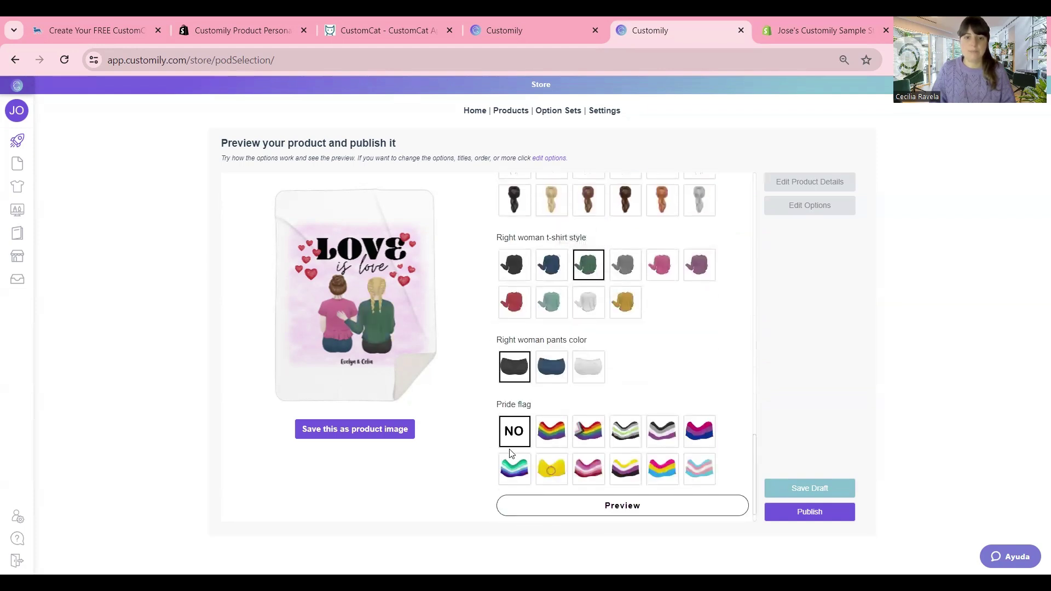
pyautogui.click(551, 405)
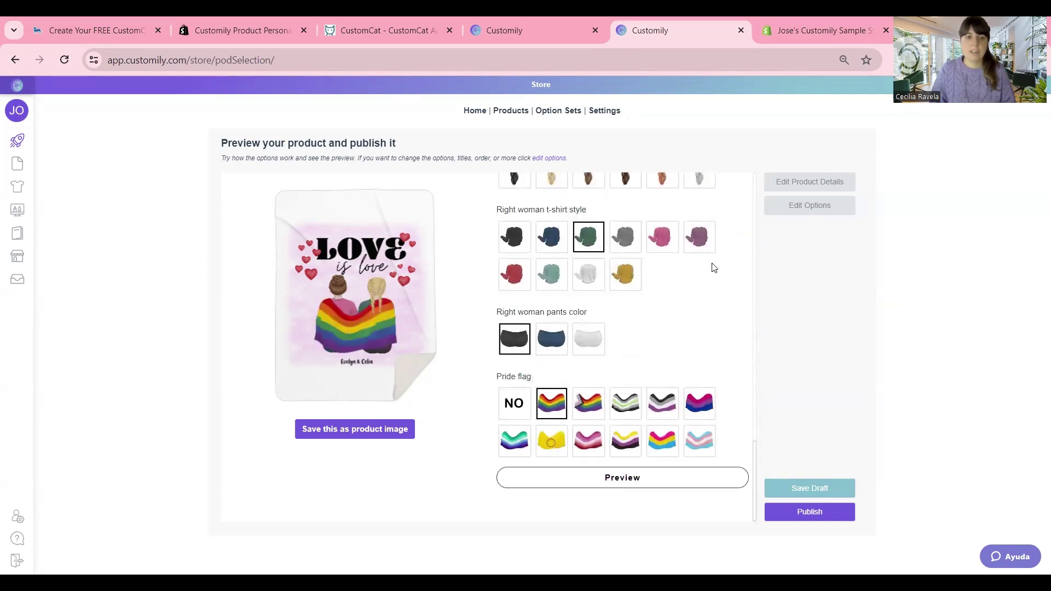
pyautogui.click(345, 431)
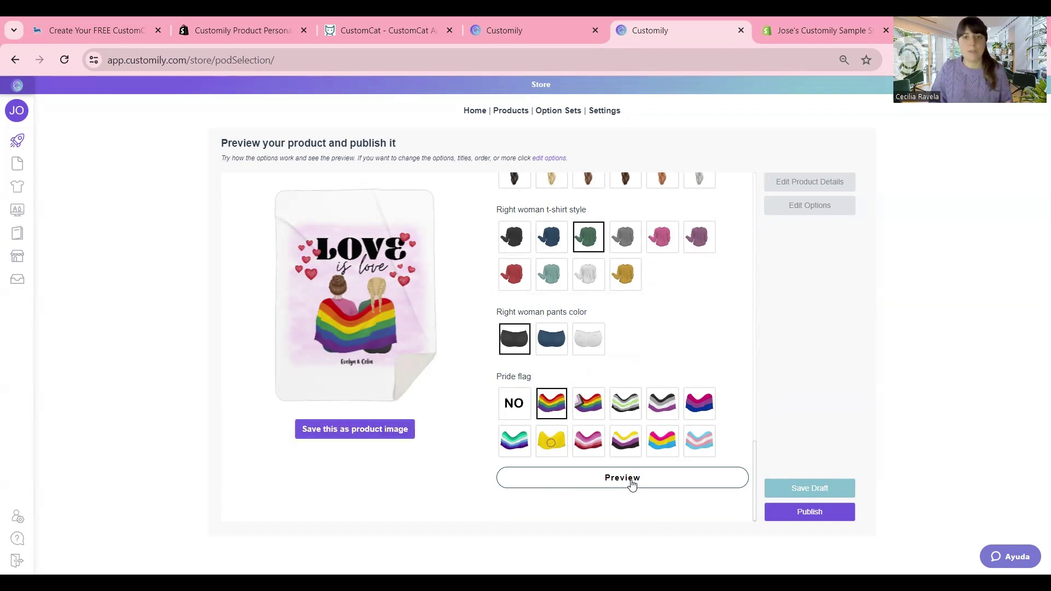
pyautogui.click(632, 484)
pyautogui.rightClick(536, 261)
pyautogui.click(554, 295)
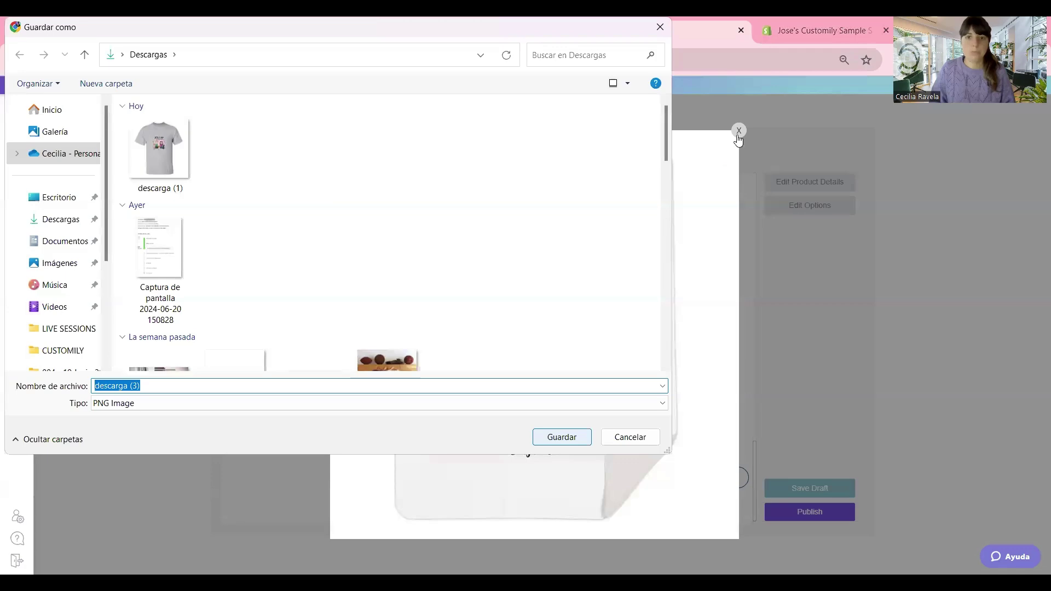
pyautogui.press('Return')
pyautogui.click(738, 130)
pyautogui.scroll(15, 668, 368)
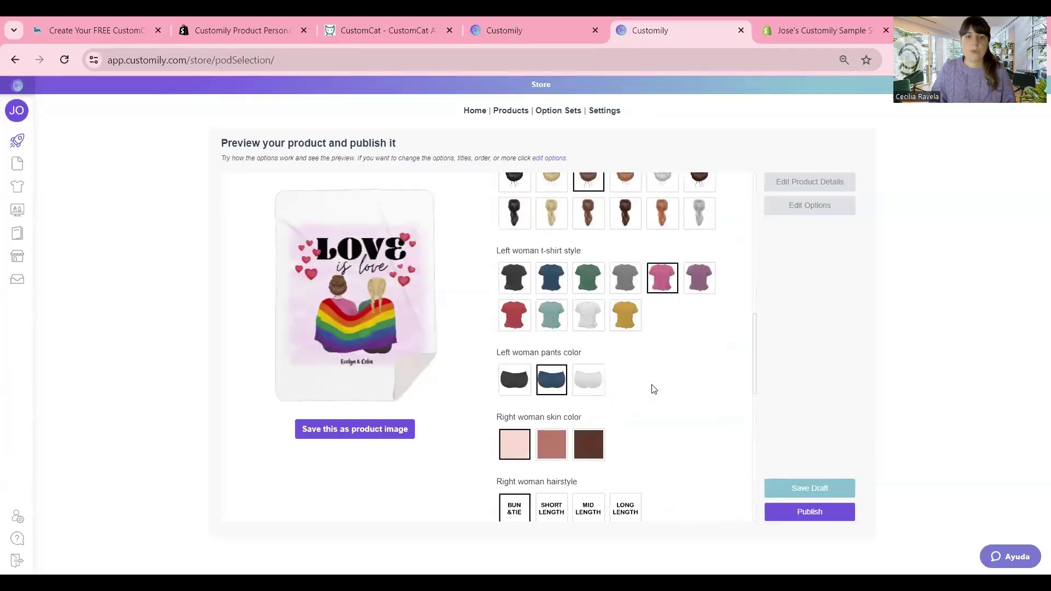
# Step: Publish the blanket, review its store product page, and return to the Customily tab
pyautogui.click(801, 519)
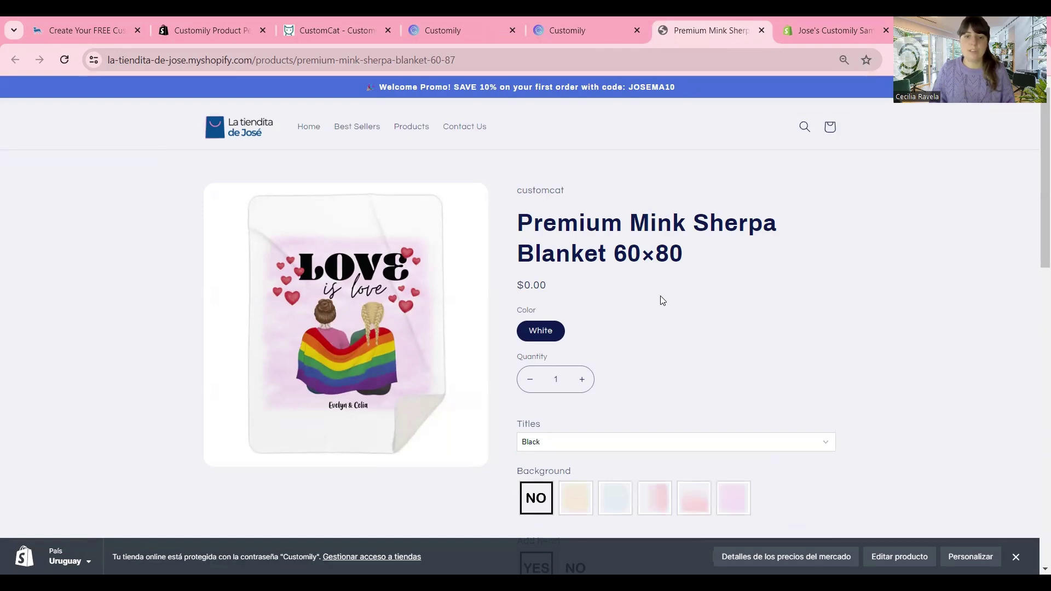
pyautogui.scroll(-8, 662, 300)
pyautogui.scroll(5, 660, 295)
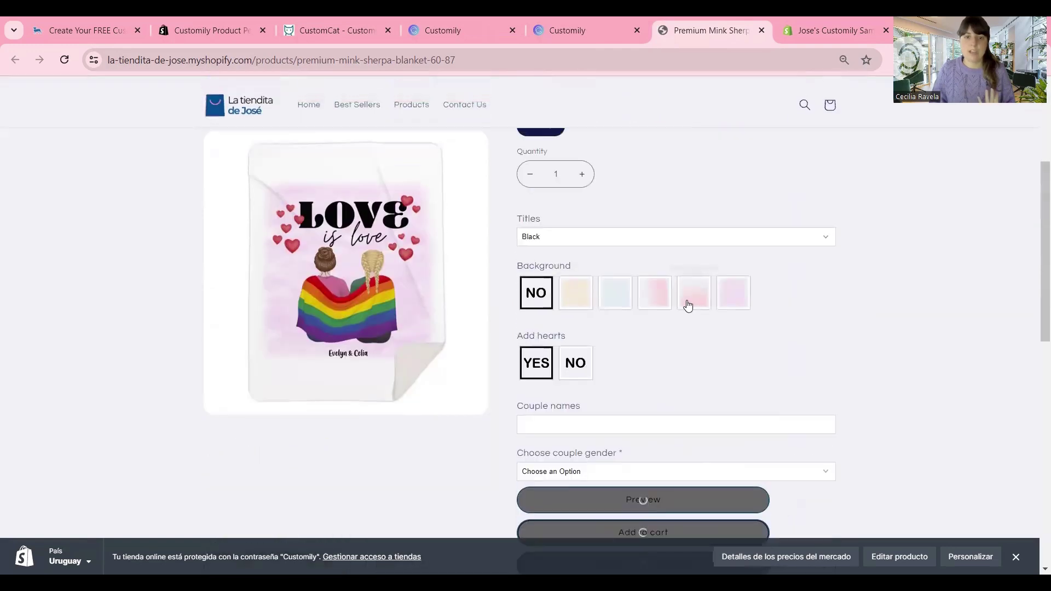
pyautogui.scroll(4, 689, 305)
pyautogui.click(575, 19)
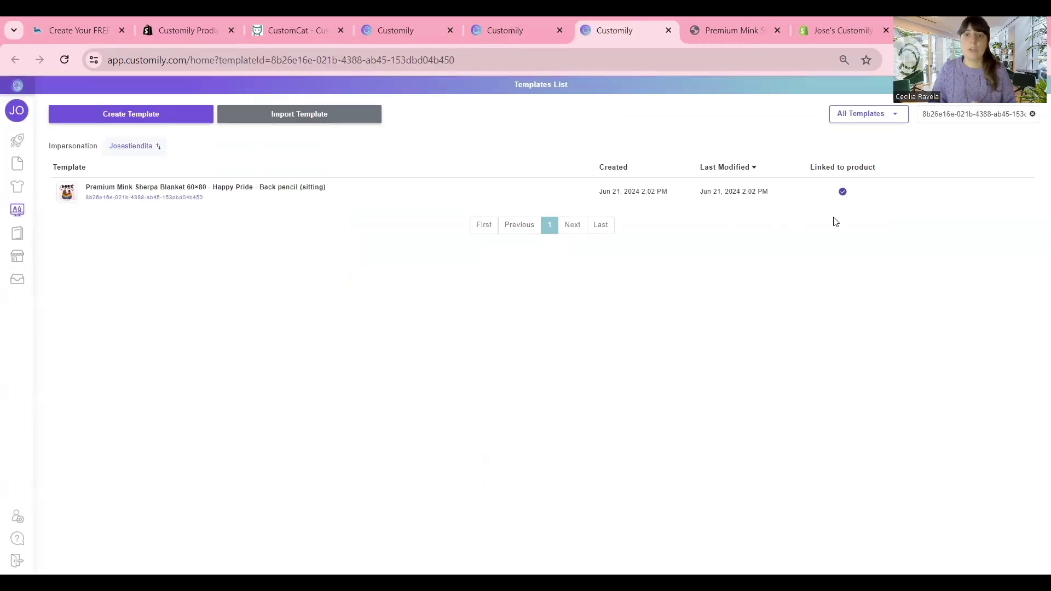
# Step: In the Happy Pride template, switch the Background layer to option 2, the cream watercolour, then proceed
pyautogui.click(910, 191)
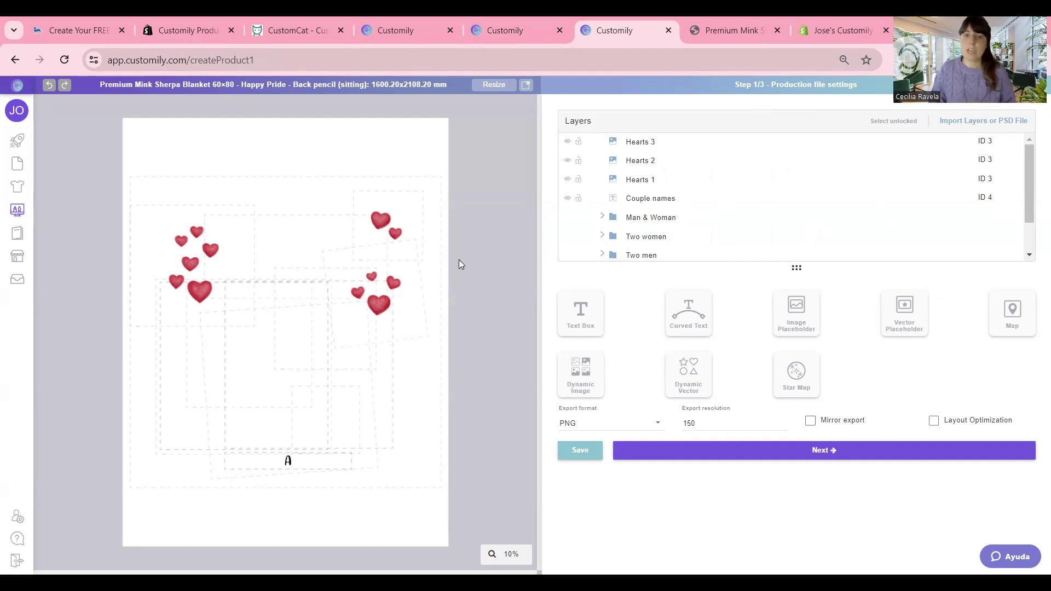
pyautogui.scroll(-2, 688, 168)
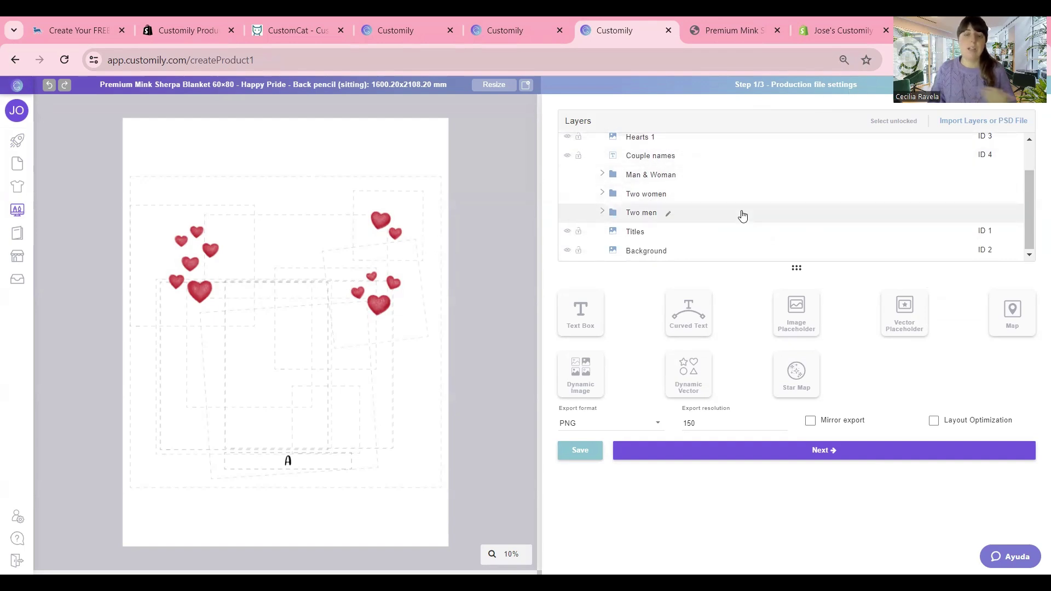
pyautogui.scroll(2, 721, 225)
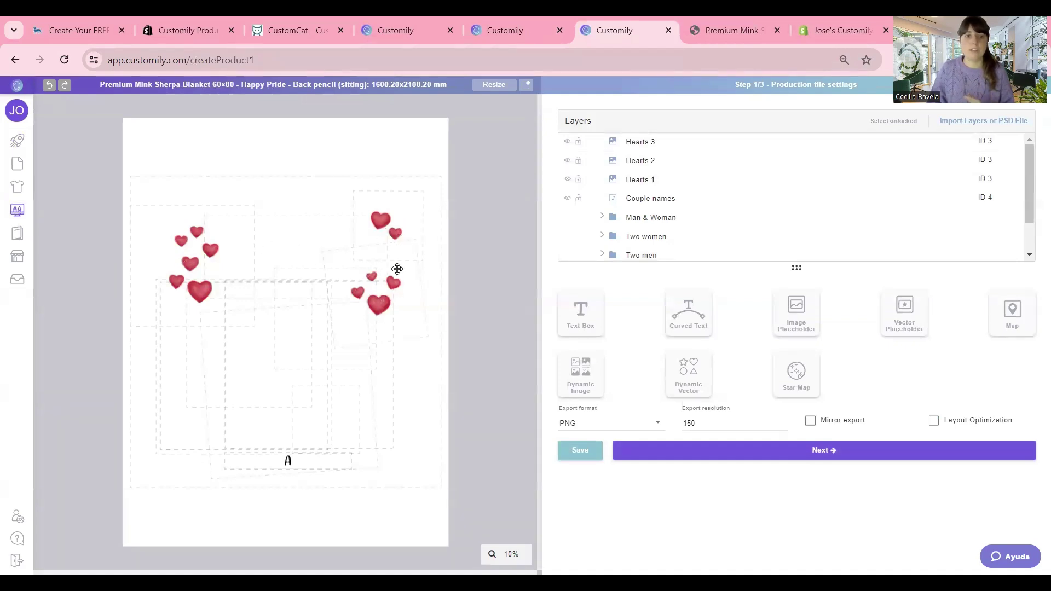
pyautogui.scroll(-2, 680, 202)
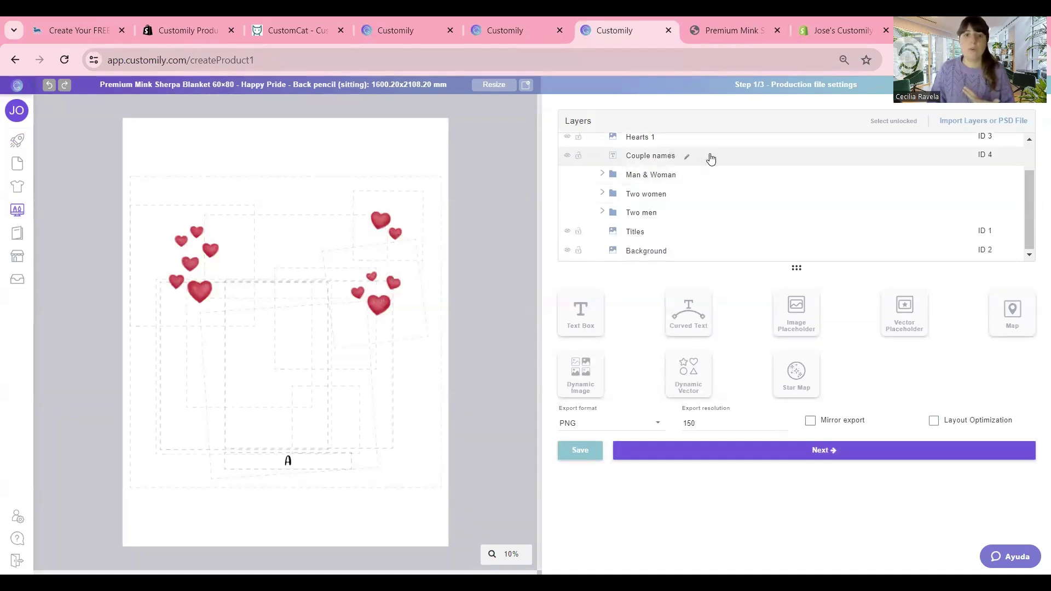
pyautogui.click(646, 252)
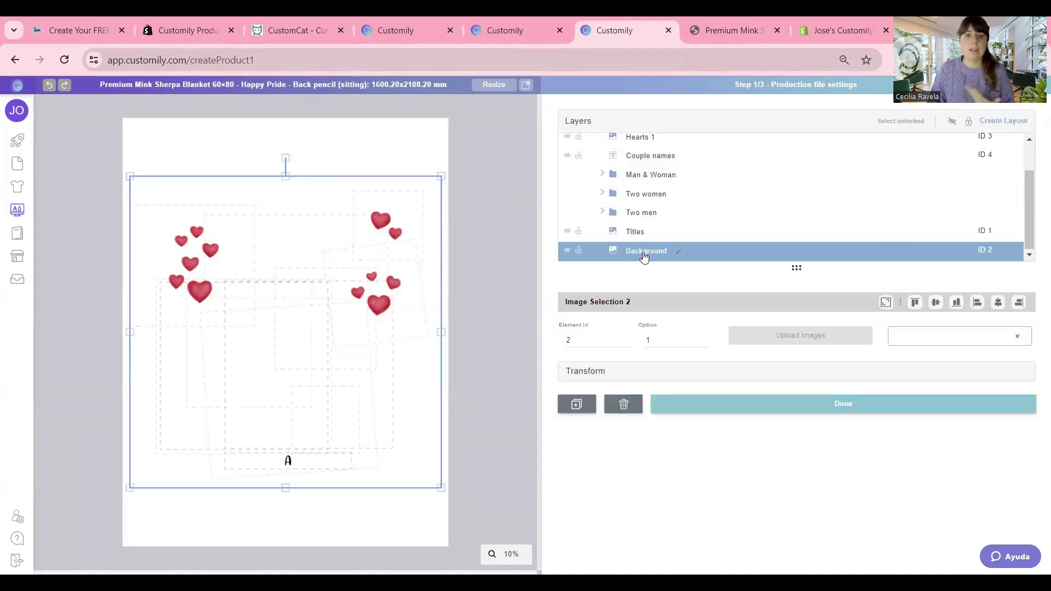
pyautogui.click(705, 337)
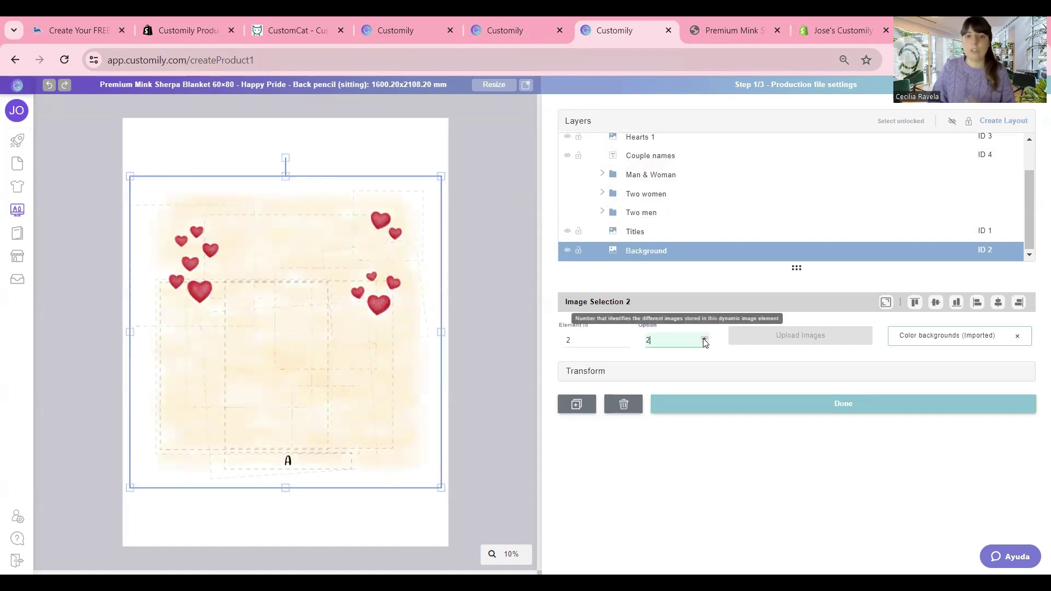
pyautogui.click(511, 233)
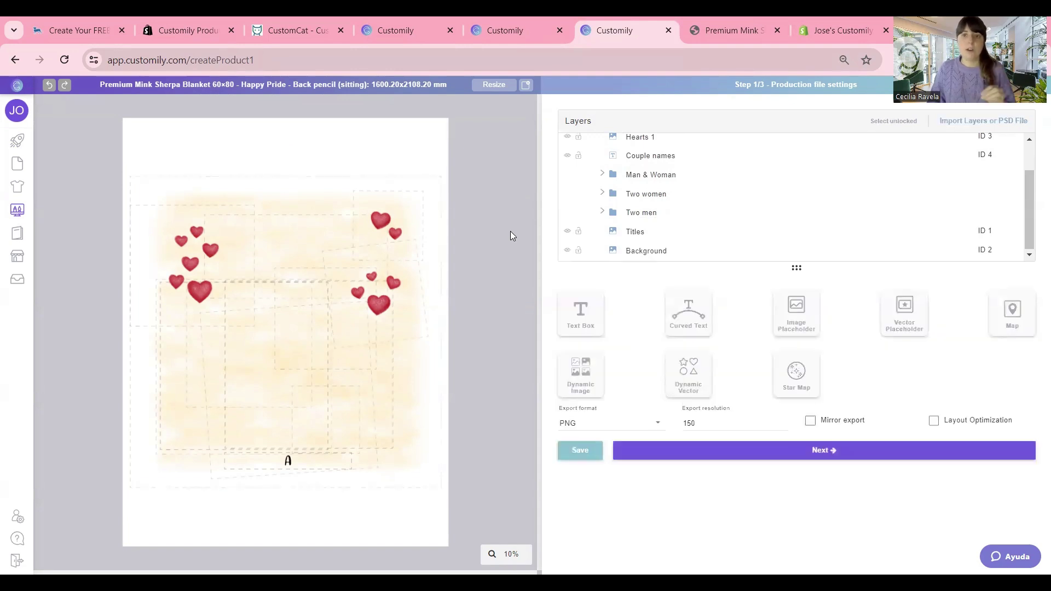
pyautogui.click(778, 452)
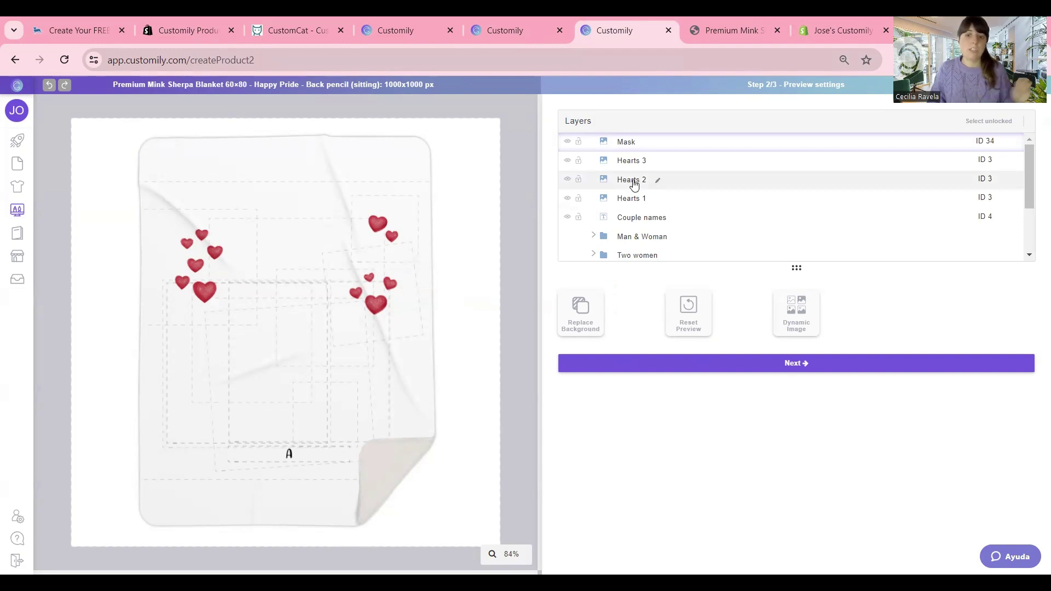
# Step: Inspect the Background layer's preview settings, then advance to Step 3/3 Template Review
pyautogui.scroll(-2, 646, 209)
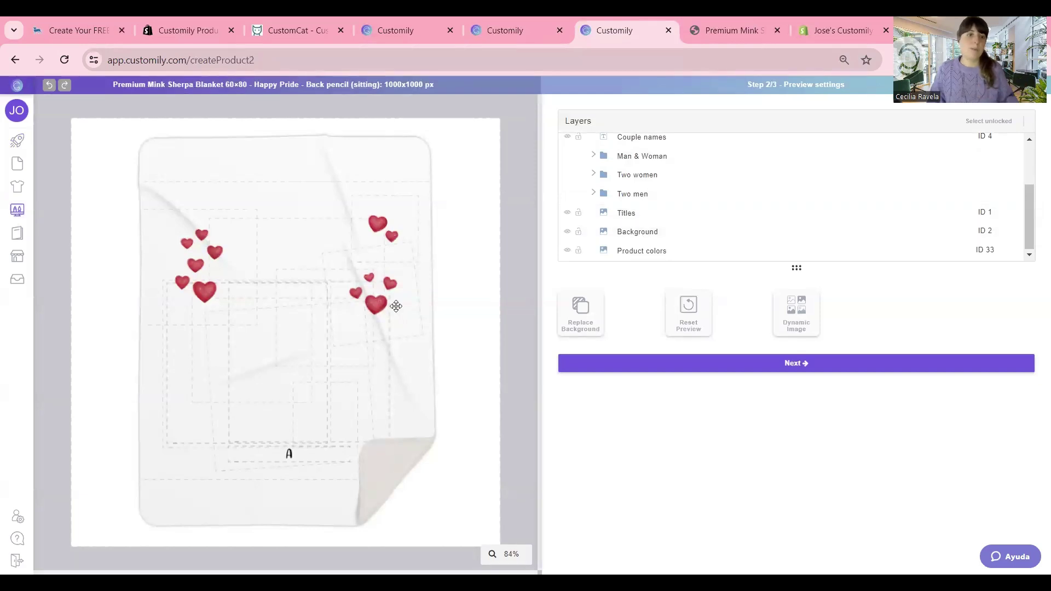
pyautogui.click(622, 239)
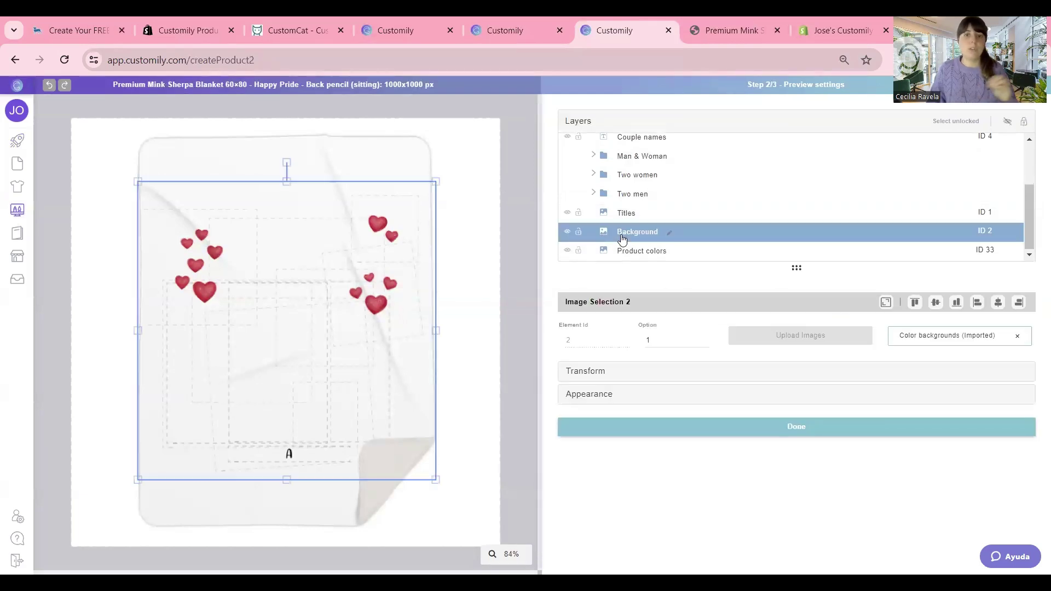
pyautogui.click(528, 298)
pyautogui.click(761, 365)
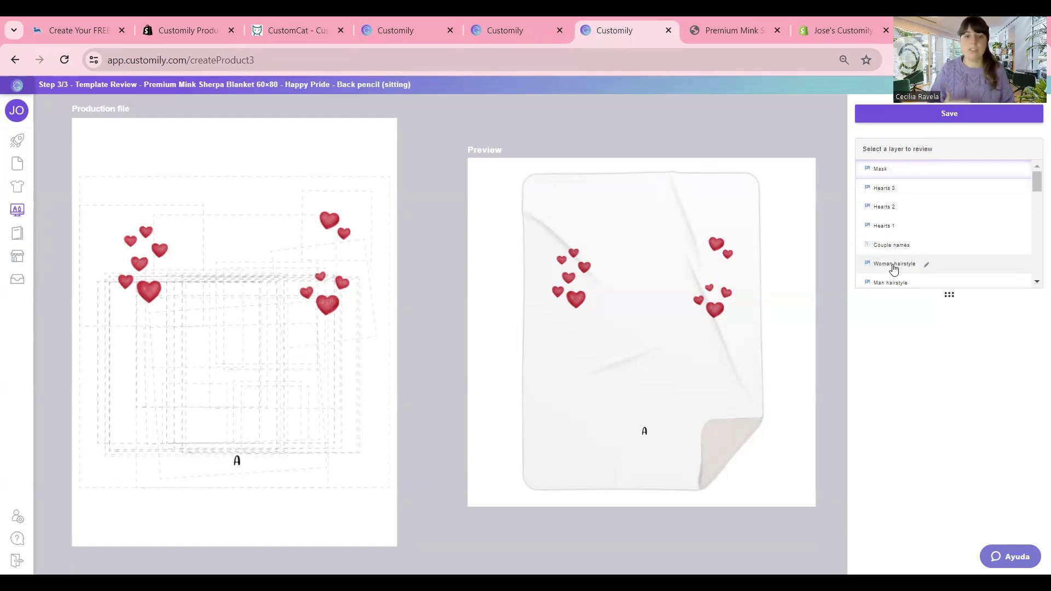
# Step: Save the Happy Pride blanket template and dismiss the saved confirmation
pyautogui.click(970, 118)
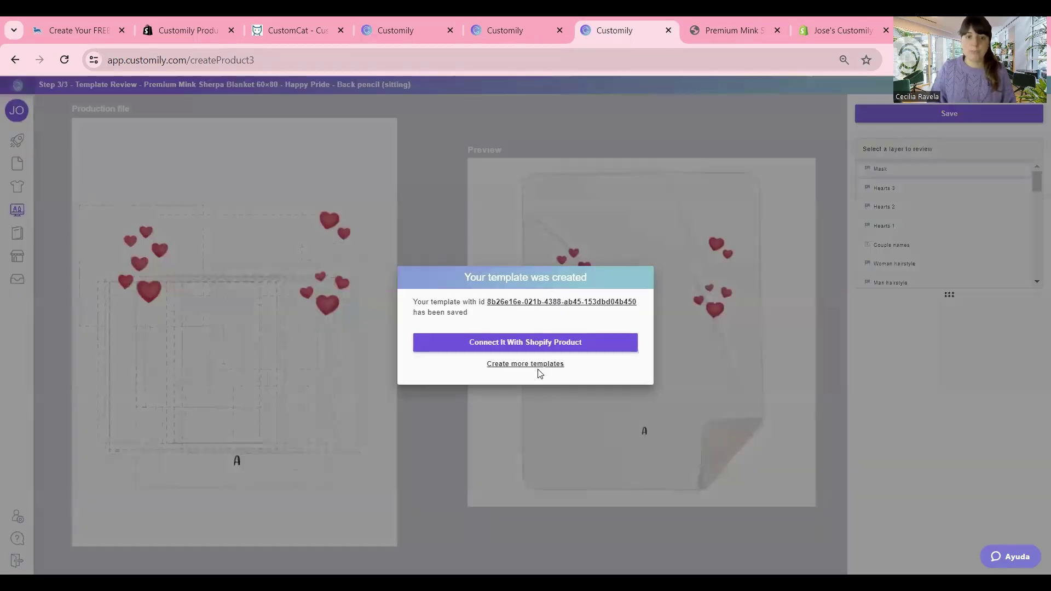
pyautogui.click(540, 363)
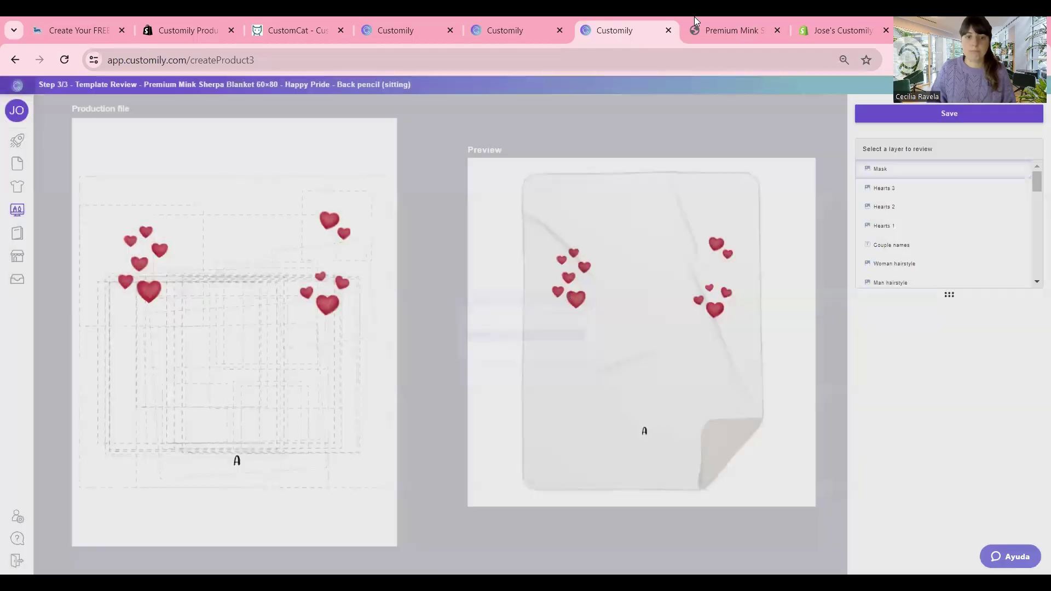
# Step: Switch to the Premium Mink Sherpa Blanket 60×80 product page in the Shopify store
pyautogui.click(716, 29)
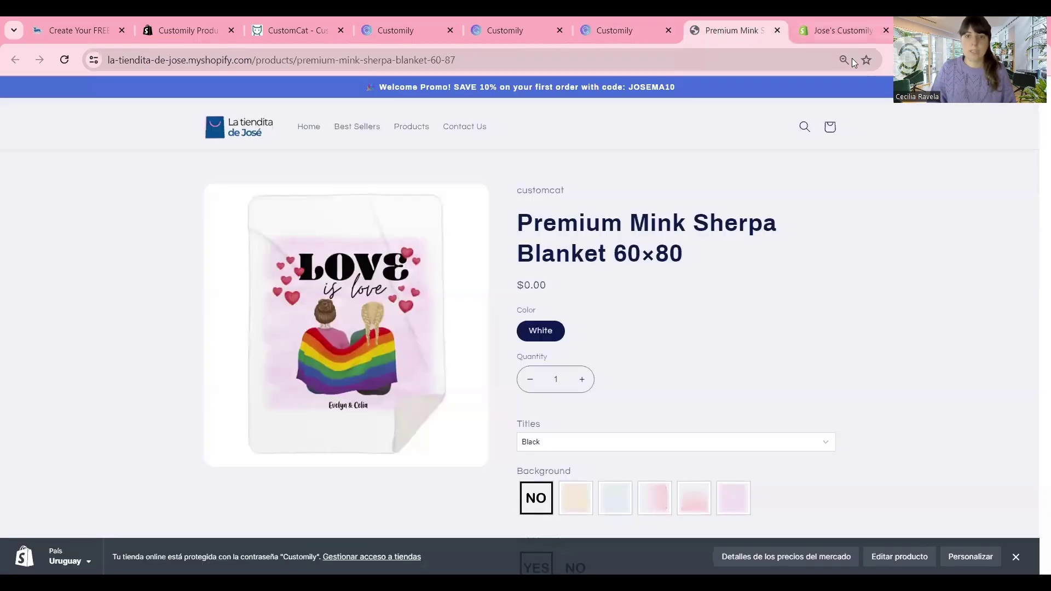